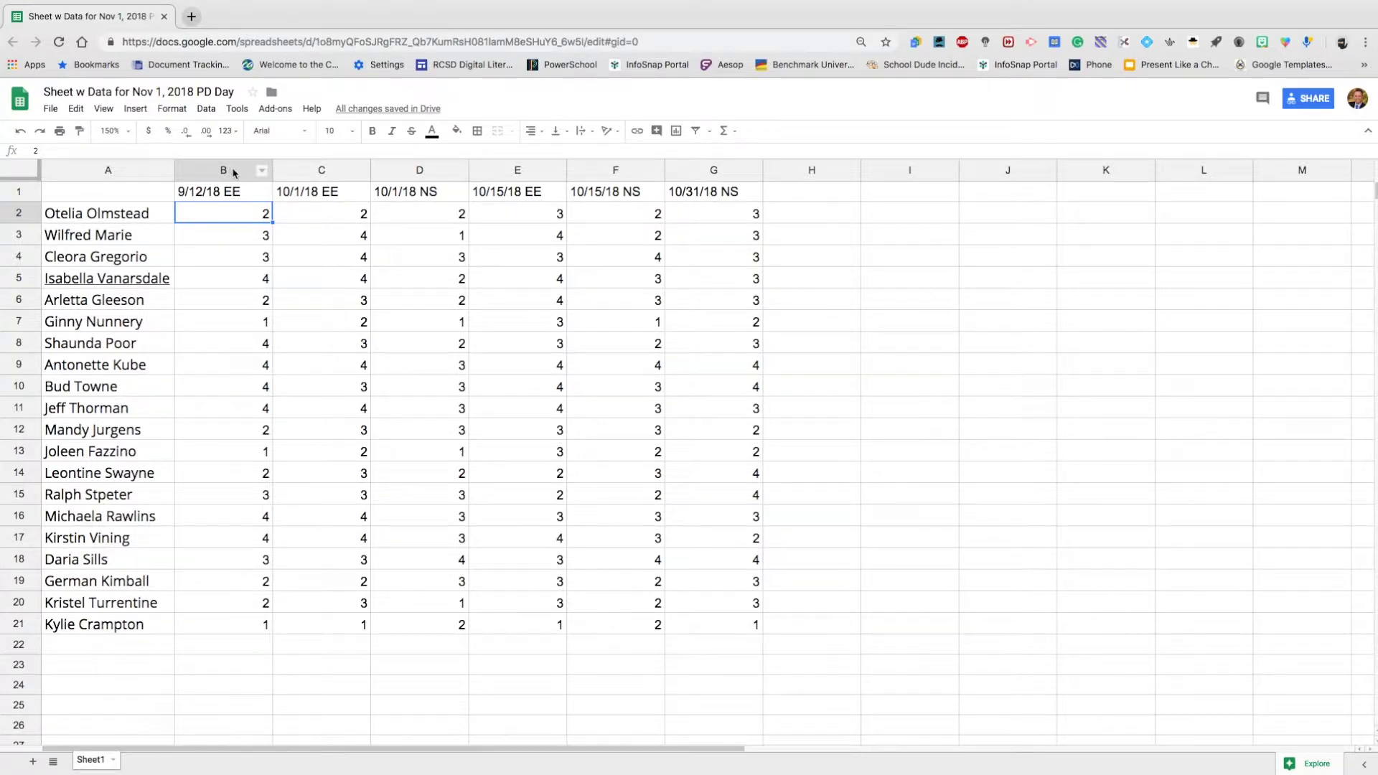
left_click(233, 172)
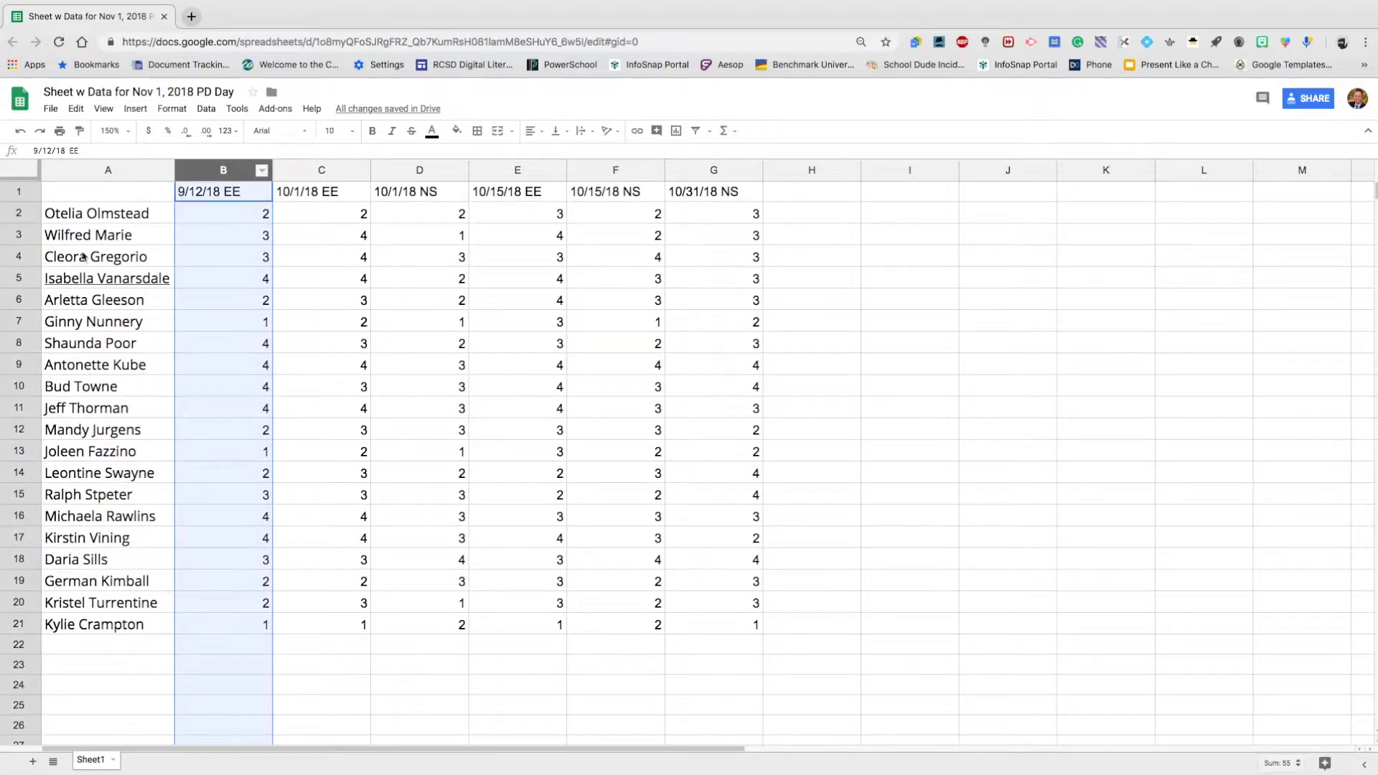
left_click(19, 235)
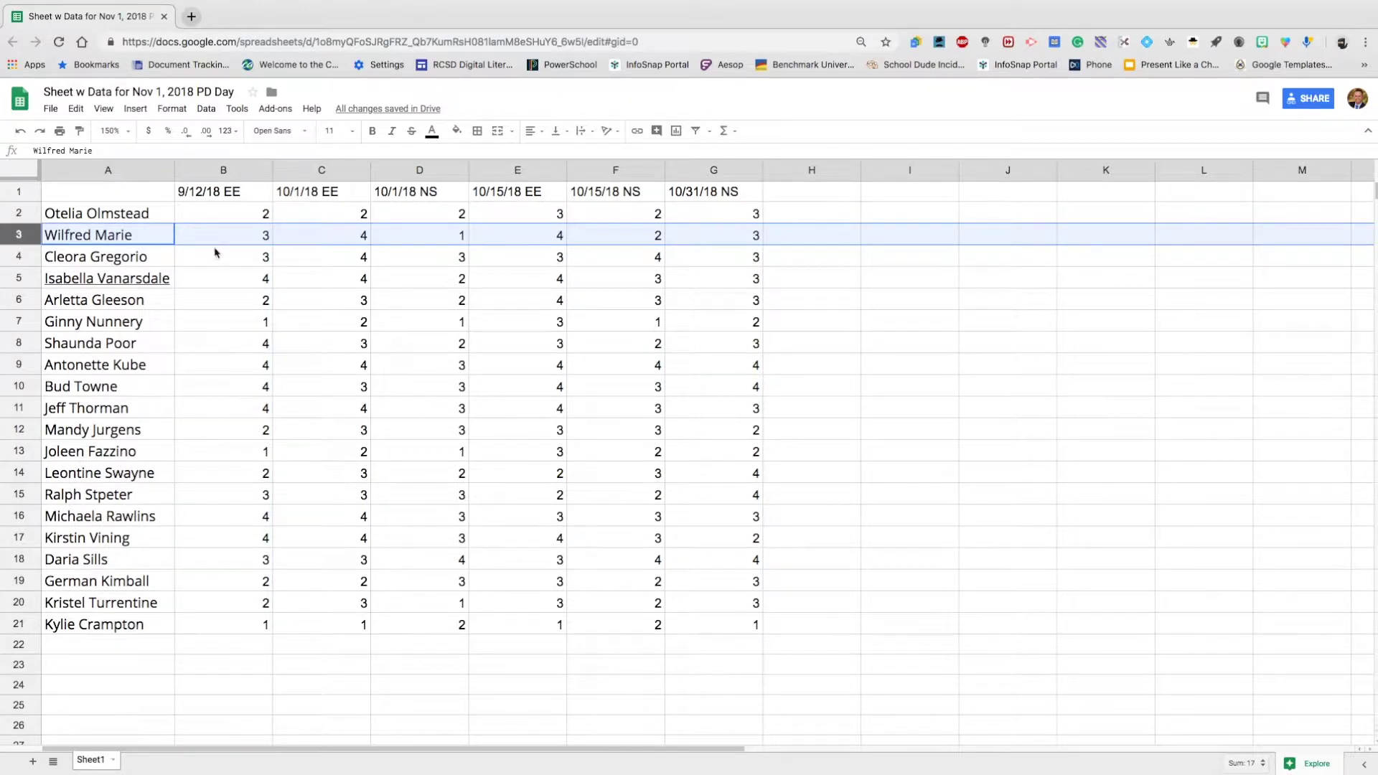
left_click(260, 216)
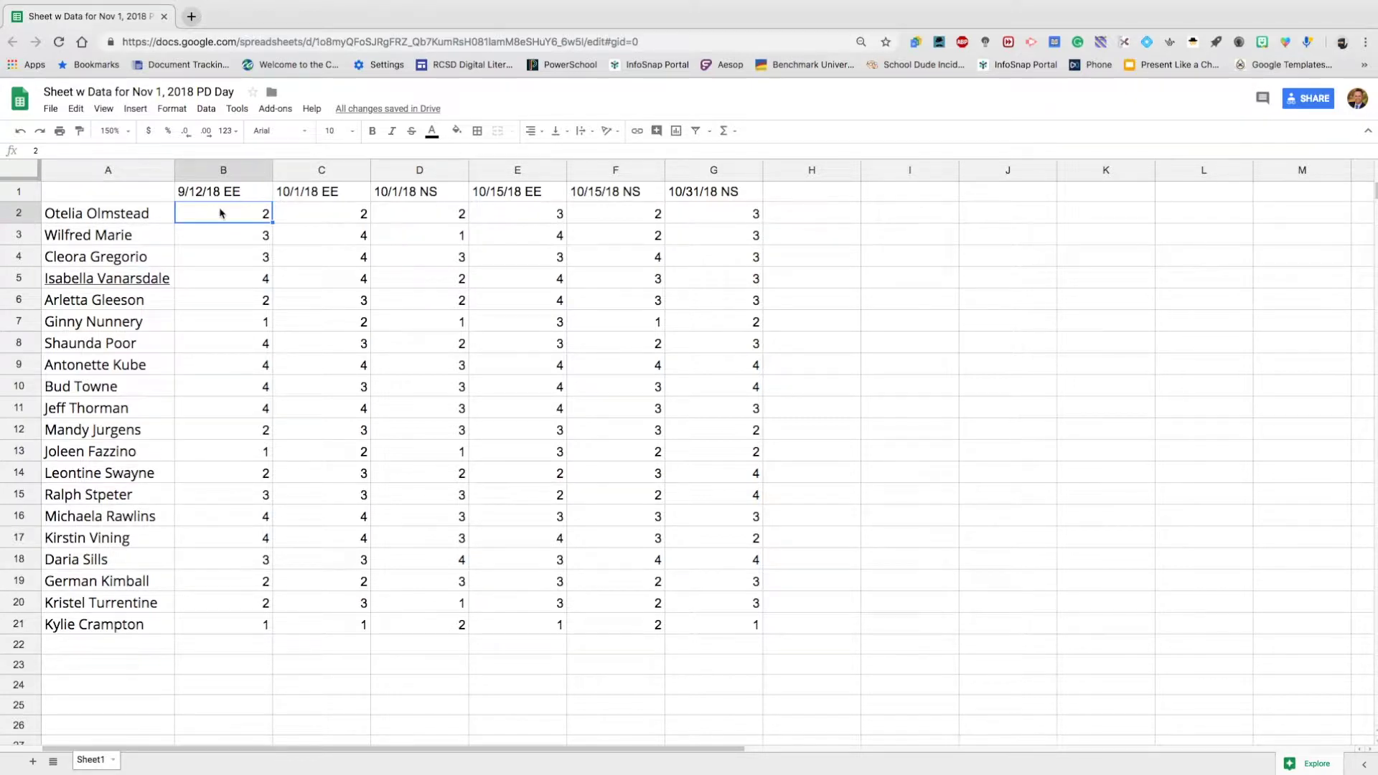
left_click(416, 369)
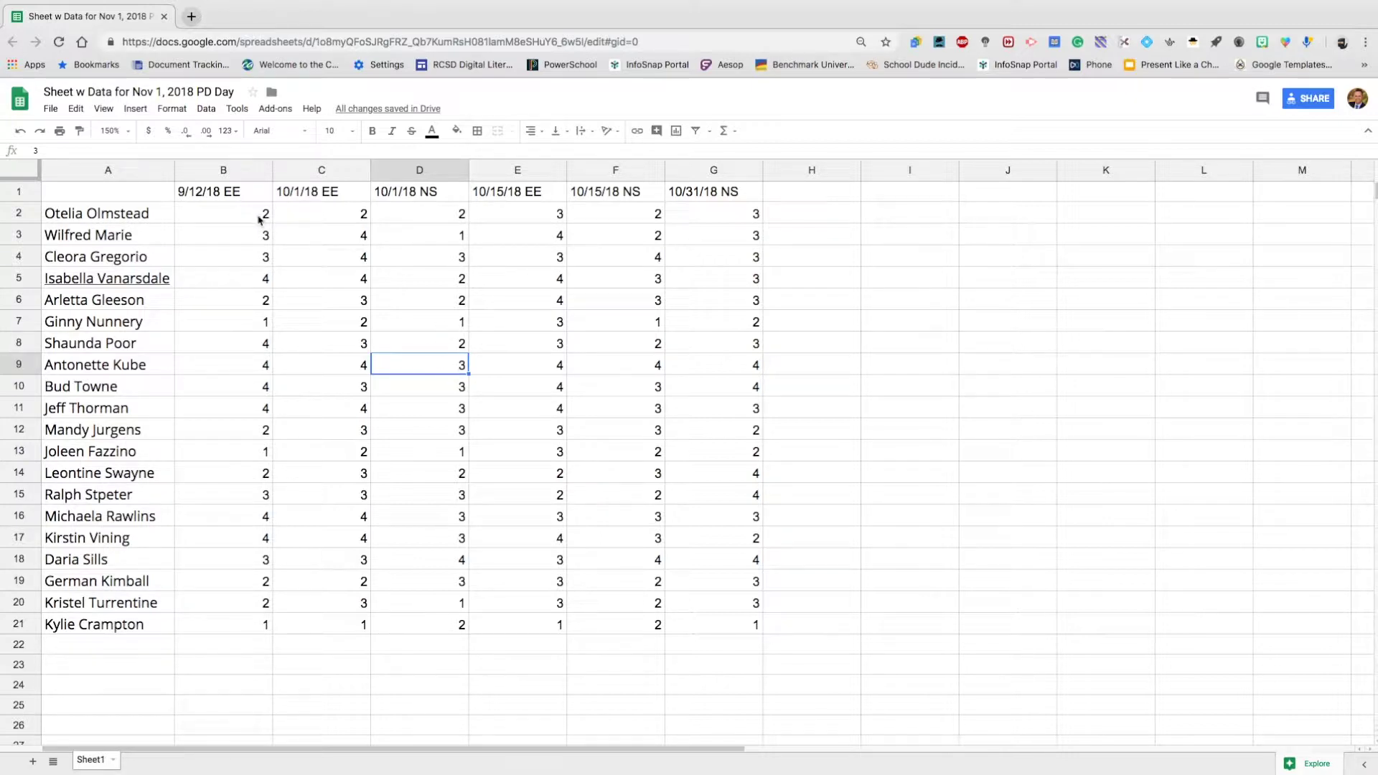
Step: Total the first student's scores in B2:G2 with SUM in cell H2, and clear that formula again
left_click_drag(264, 215, 720, 215)
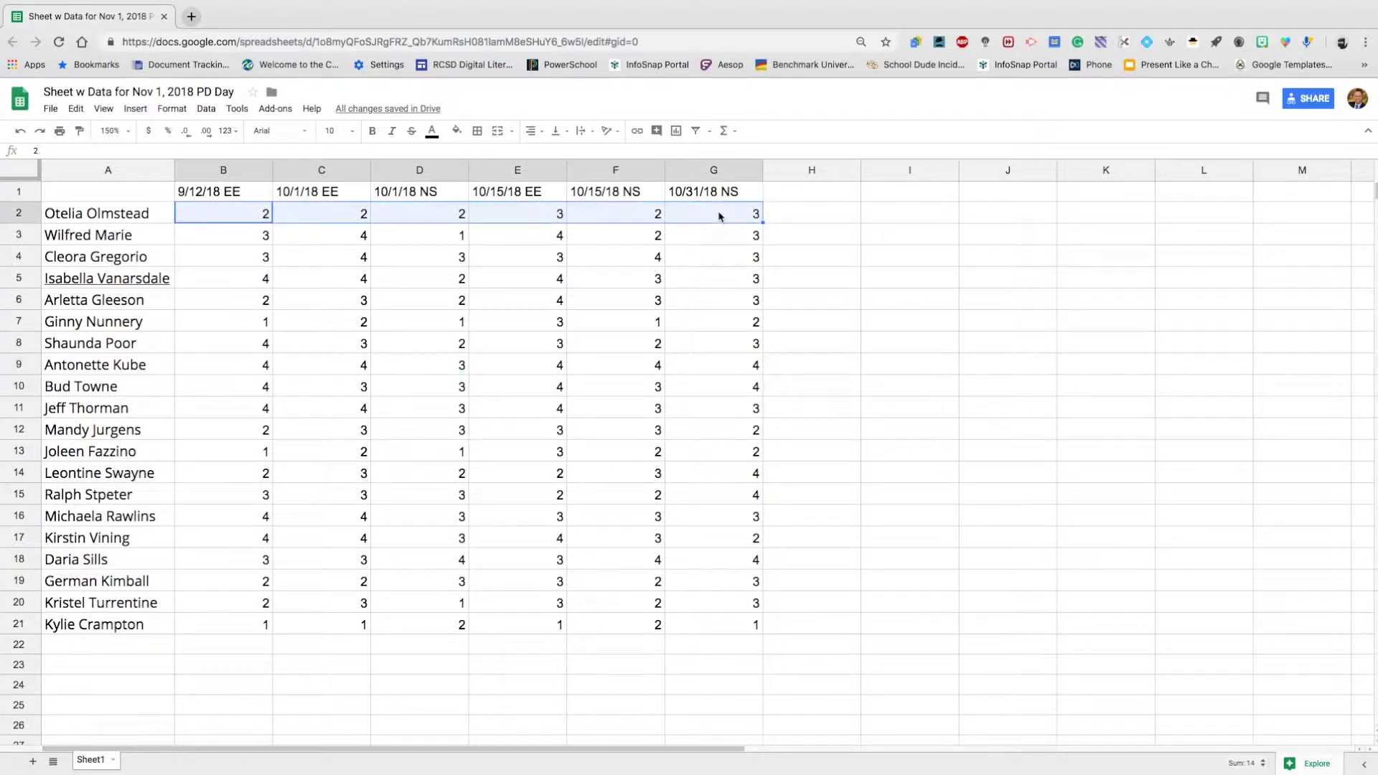
left_click(738, 132)
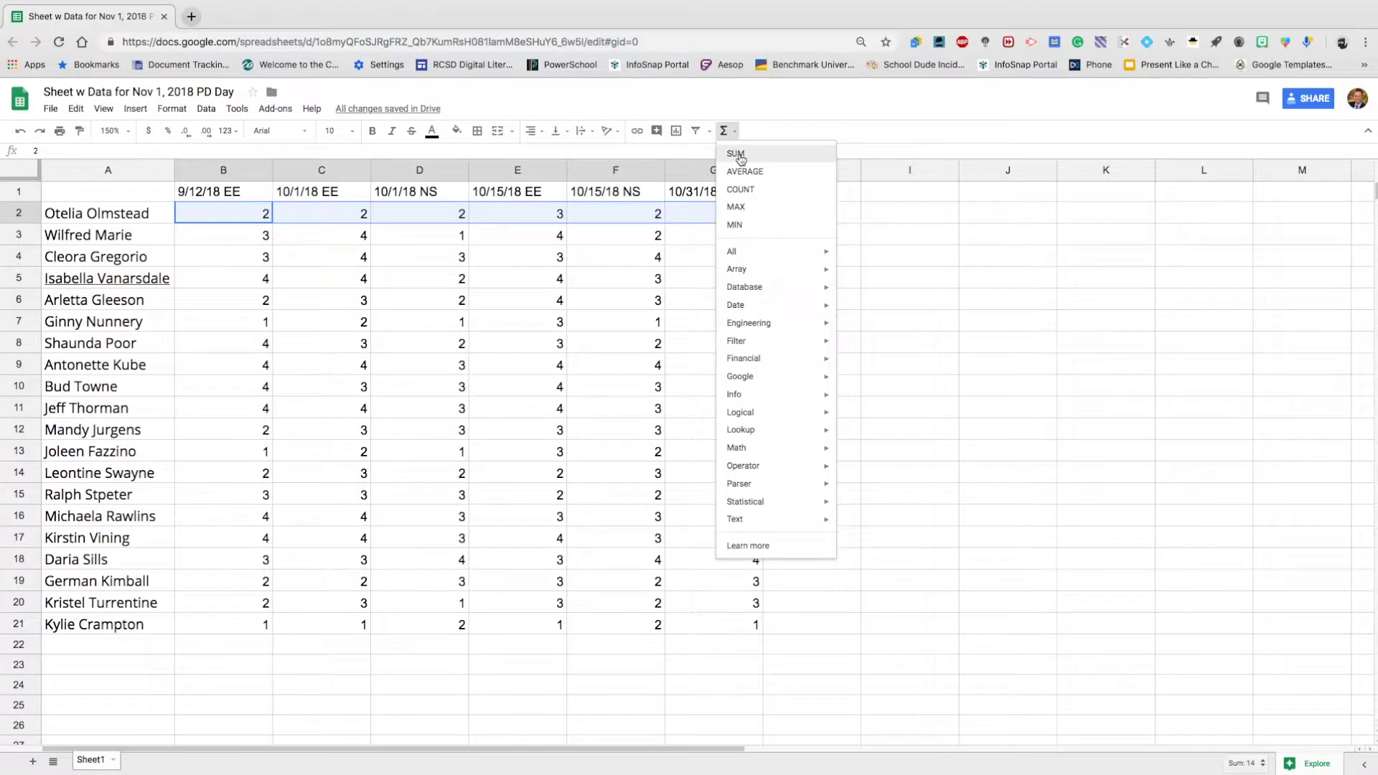
left_click(738, 155)
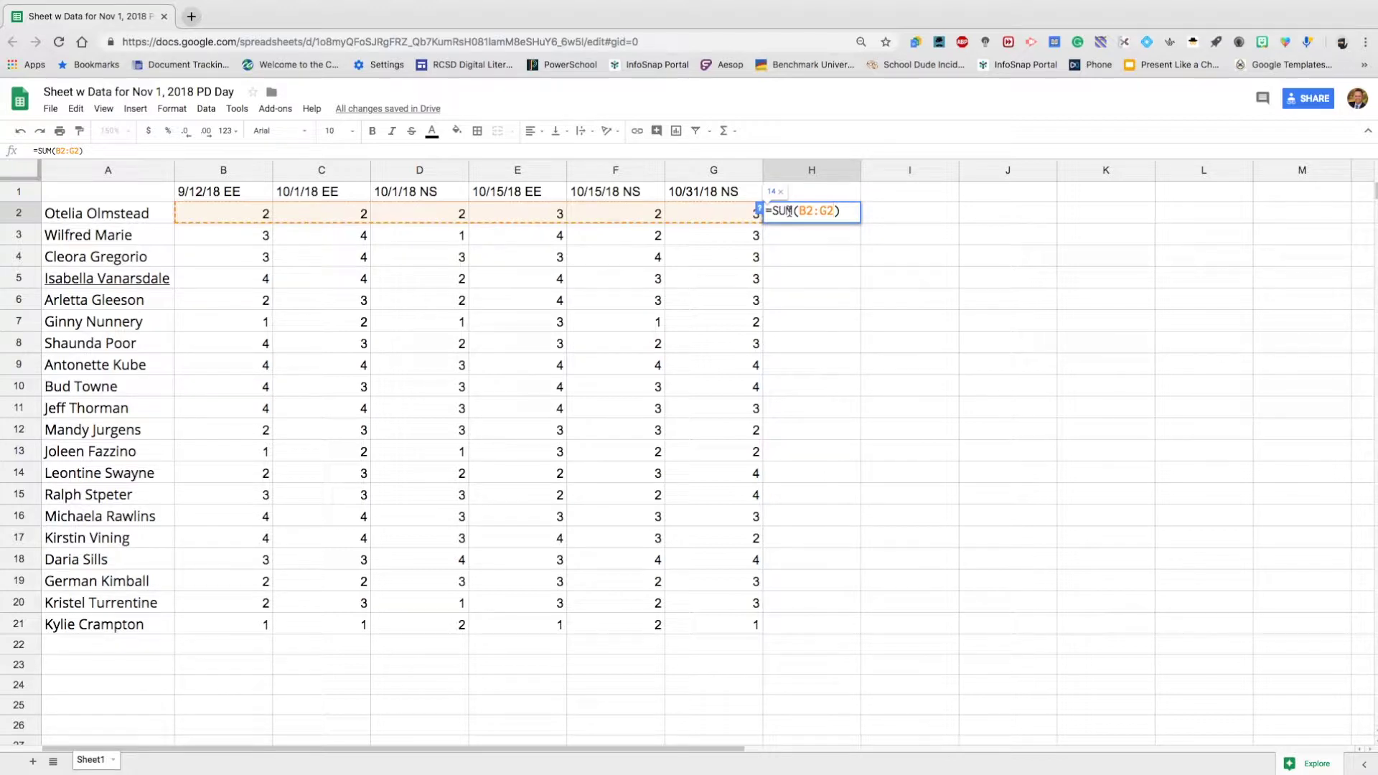
key("Return")
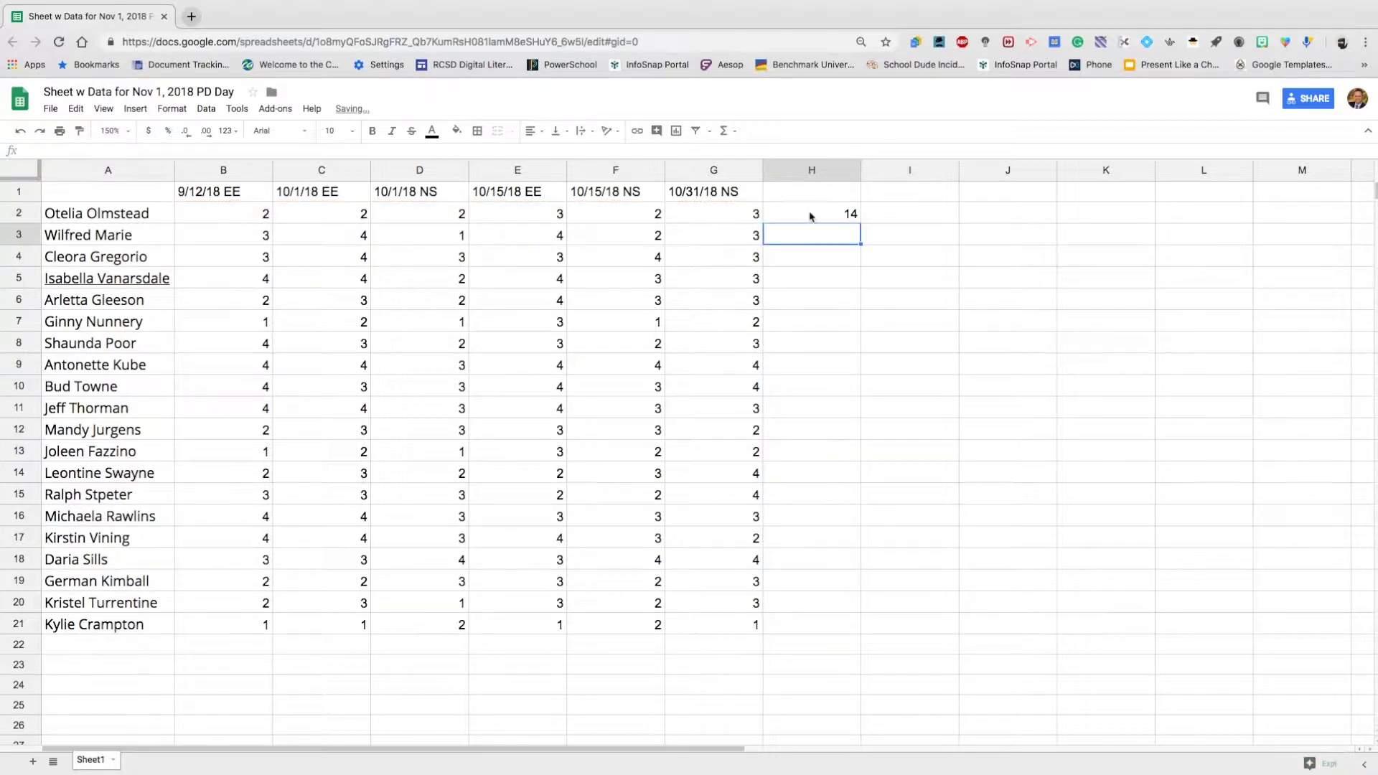
left_click(842, 217)
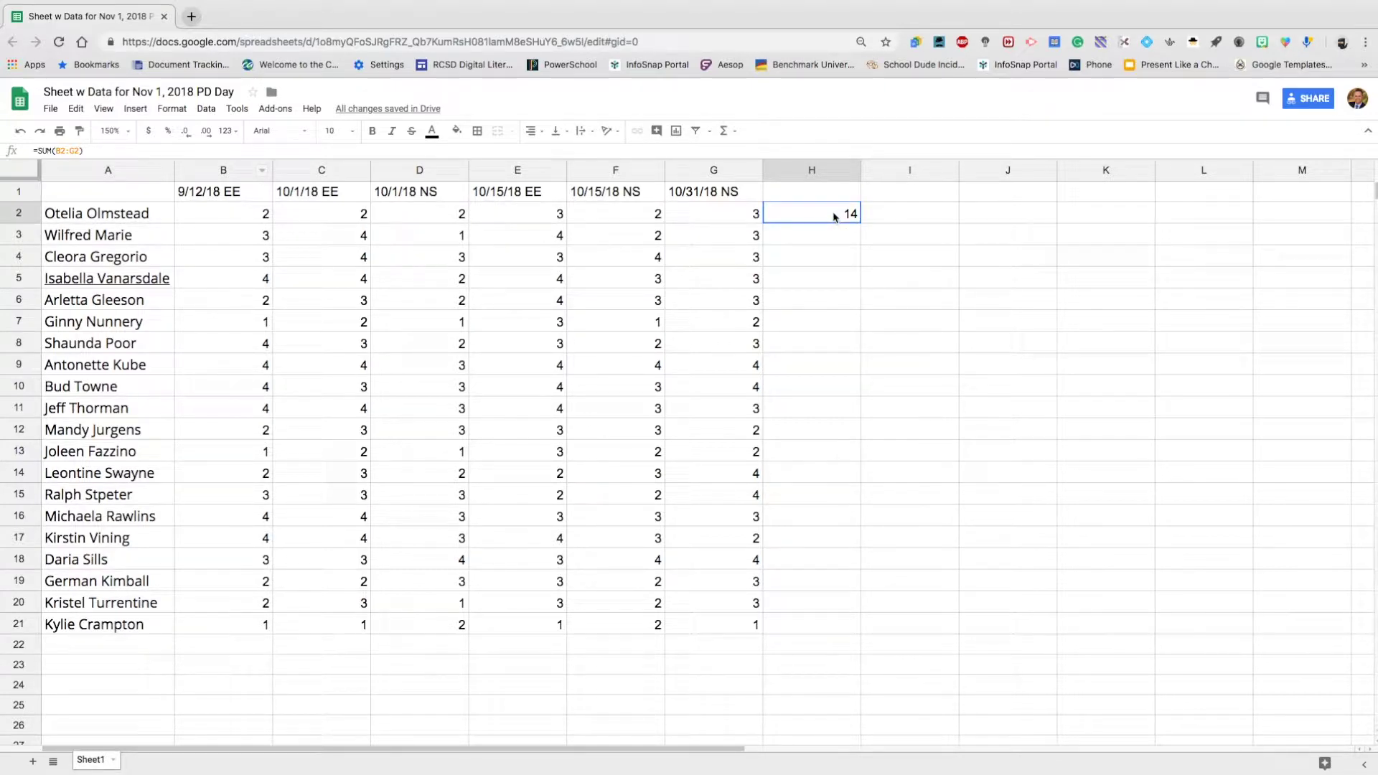
key("Delete")
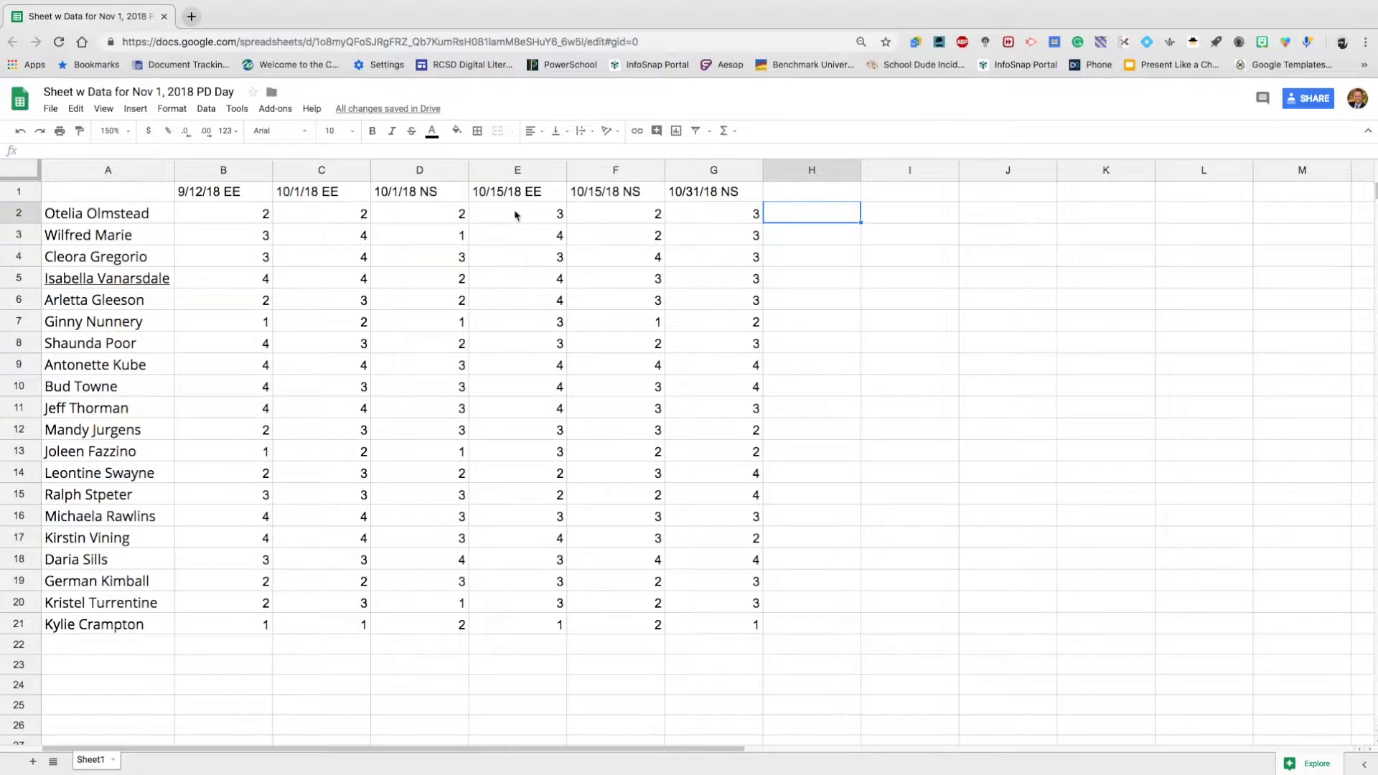
Step: Insert one empty column to the right of the names column A
left_click(133, 174)
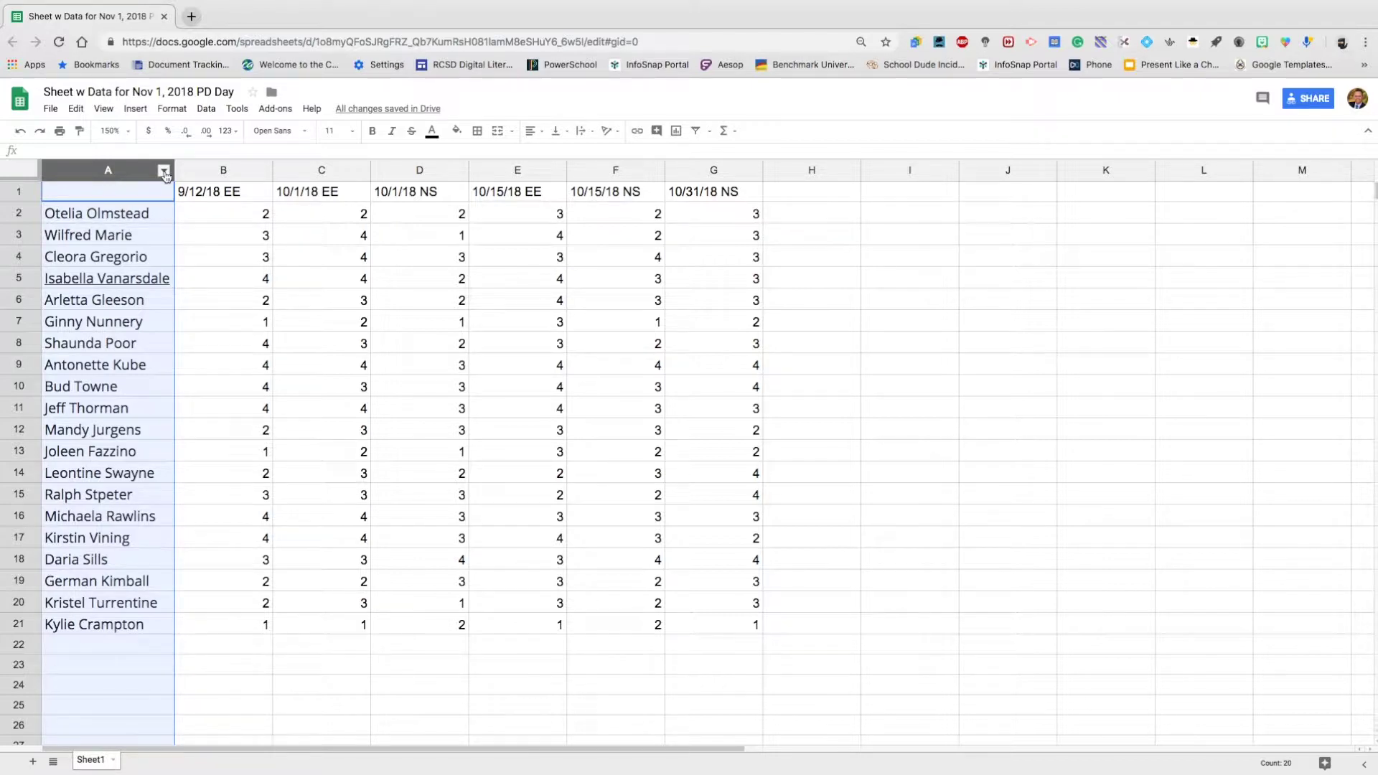
left_click(164, 171)
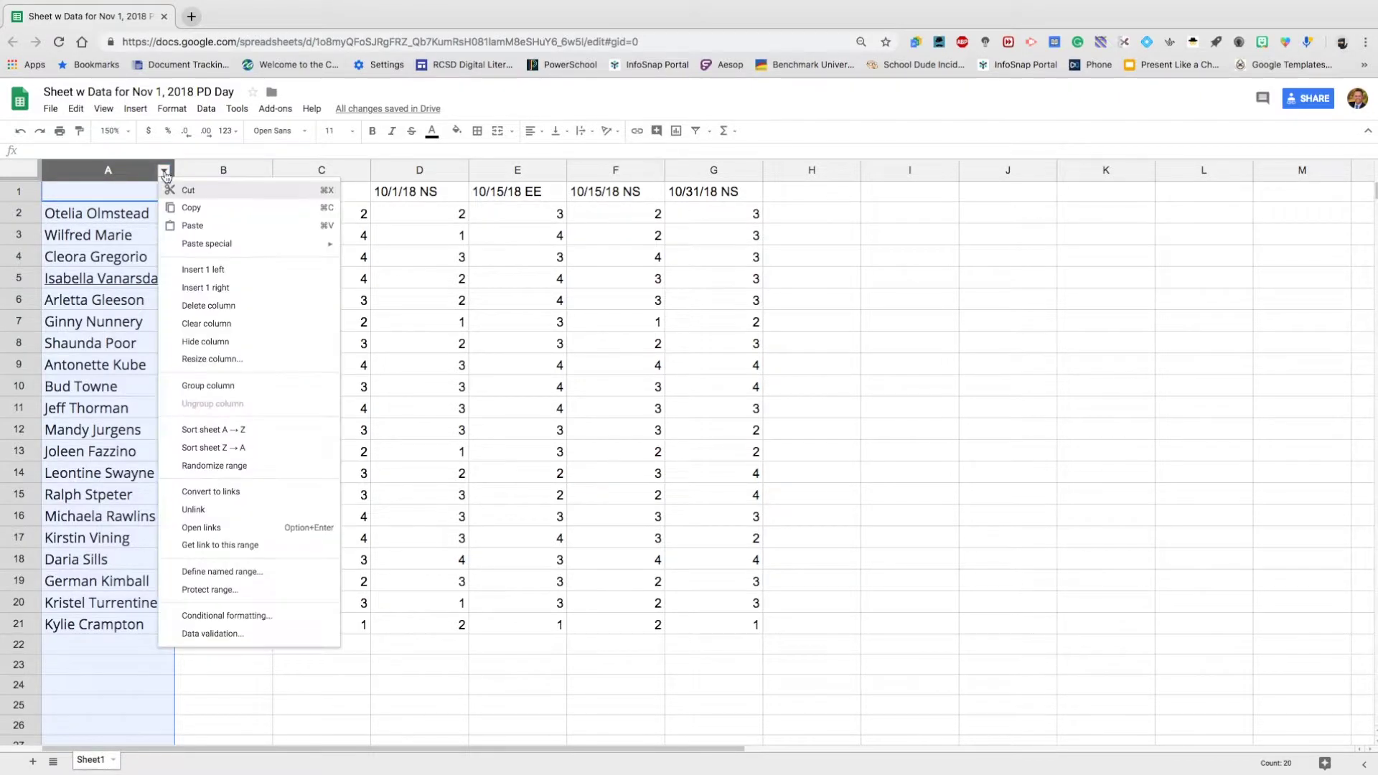
left_click(118, 171)
right_click(119, 170)
left_click(111, 172)
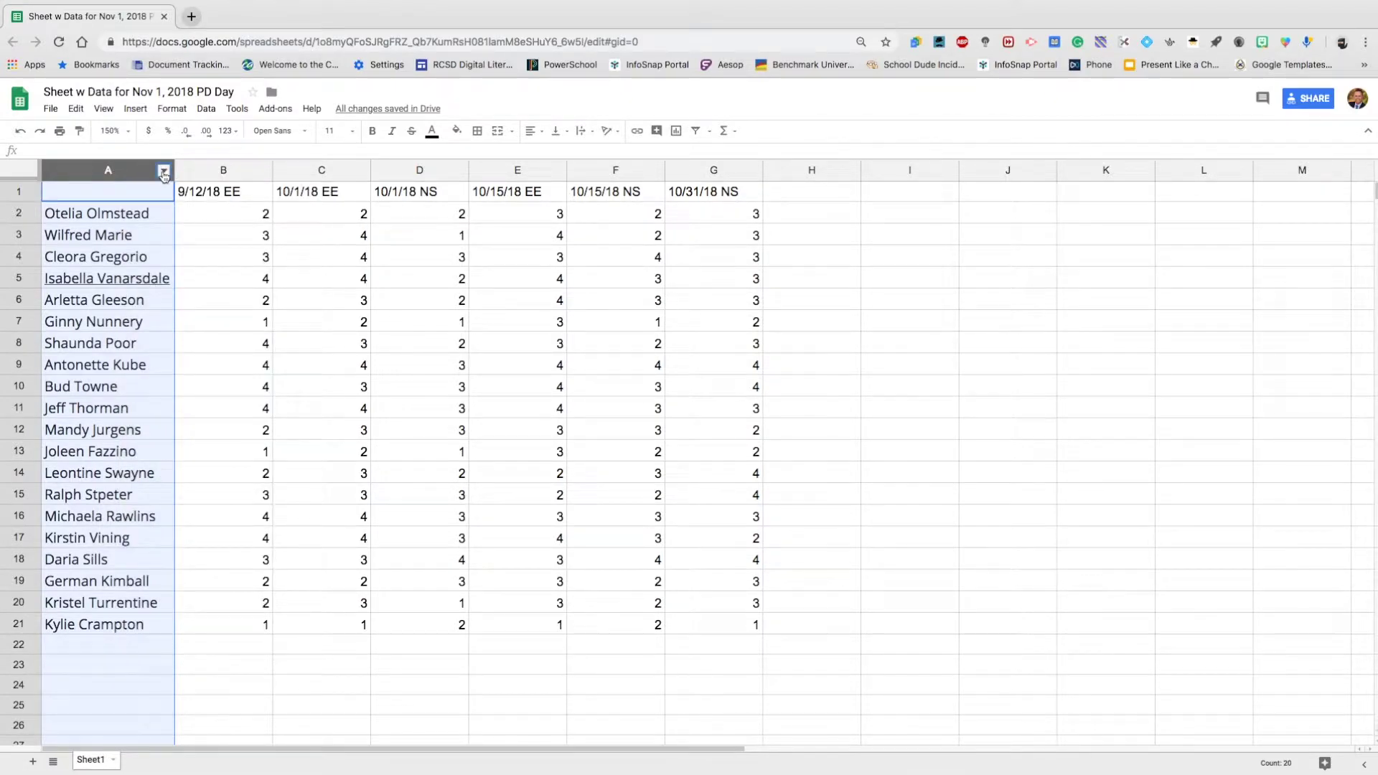
left_click(164, 172)
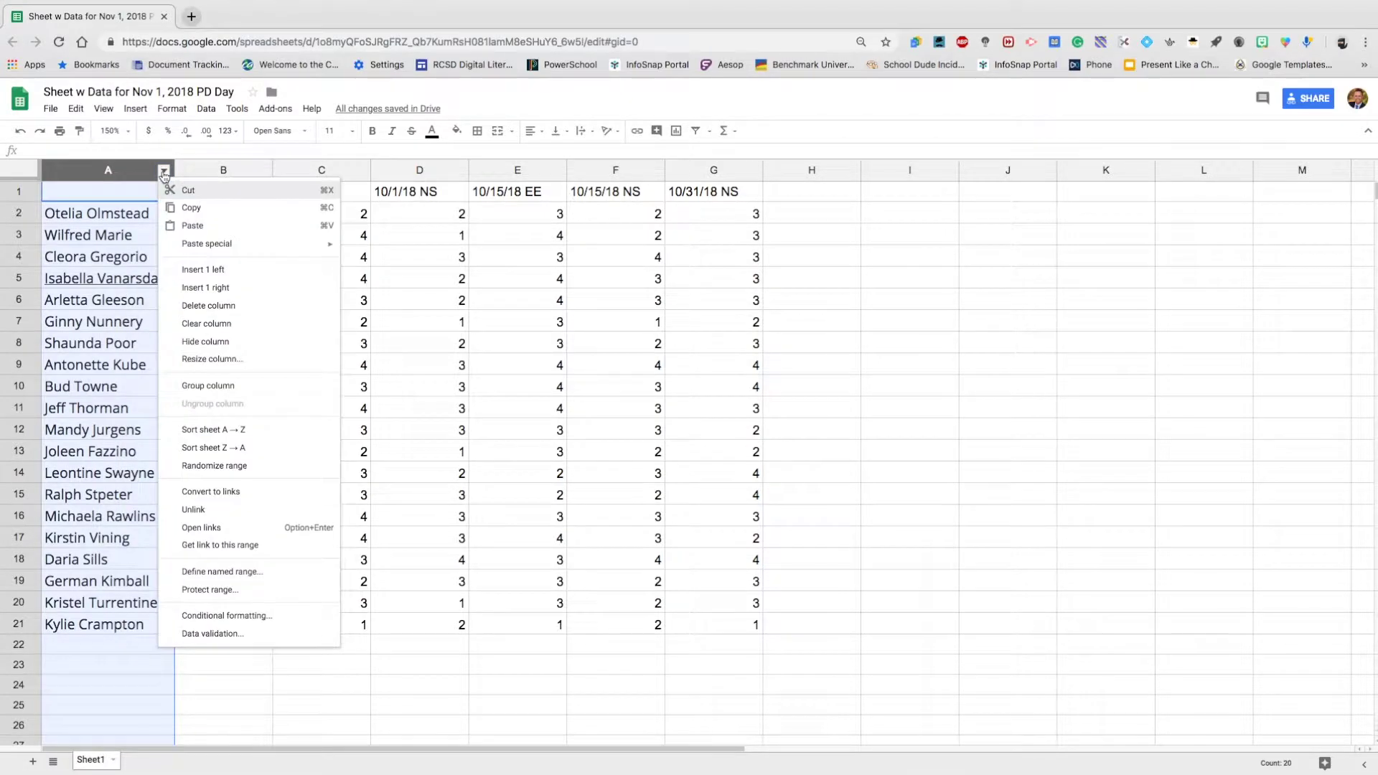
left_click(202, 288)
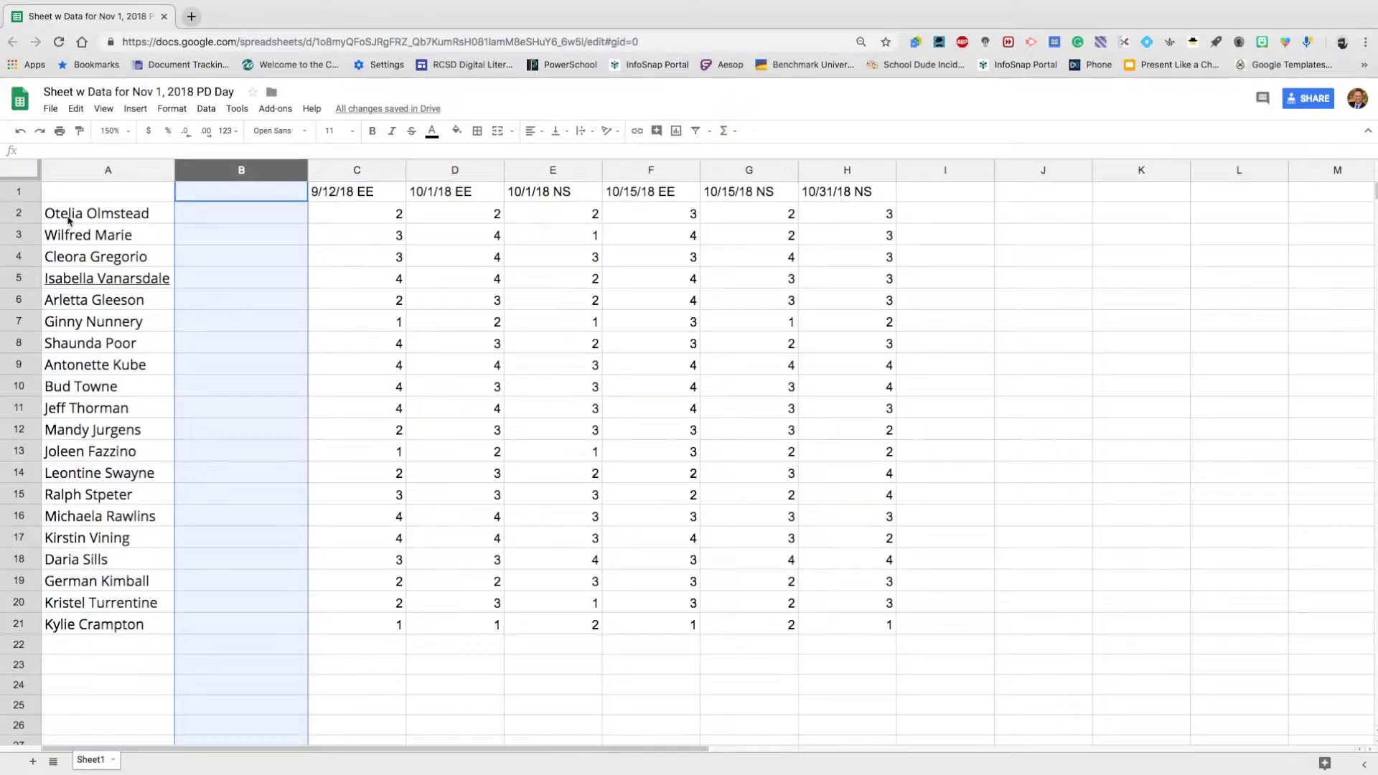
Step: Insert a blank row below row 3 and delete that new row again
left_click(21, 236)
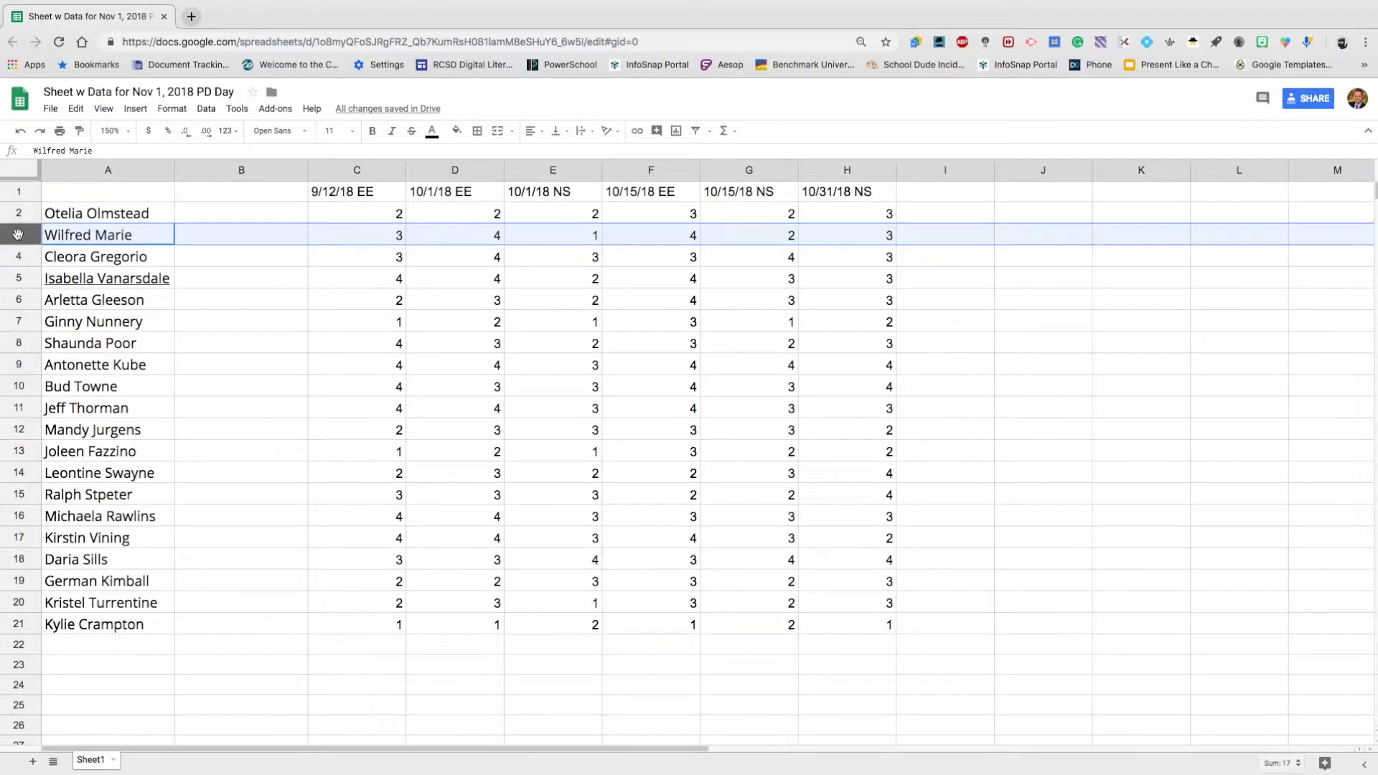
right_click(23, 240)
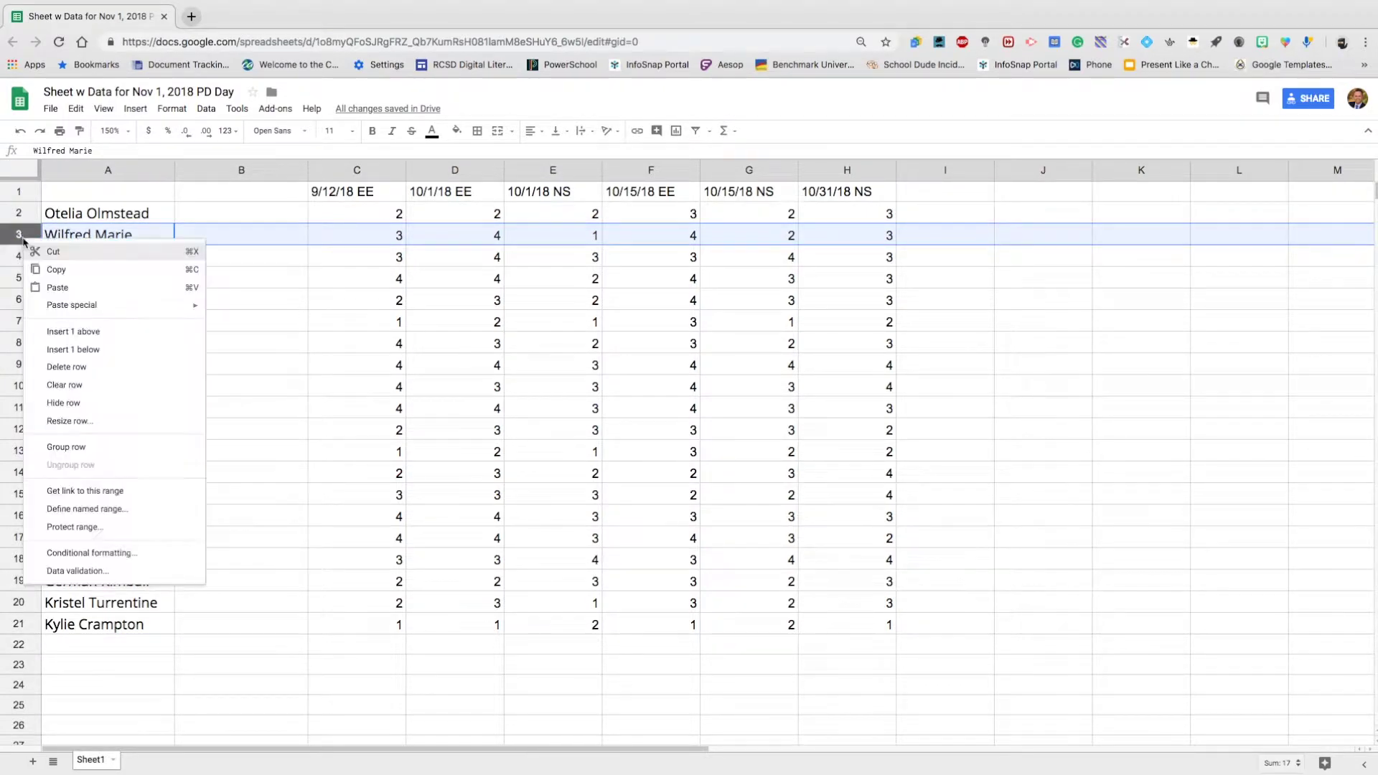
left_click(87, 352)
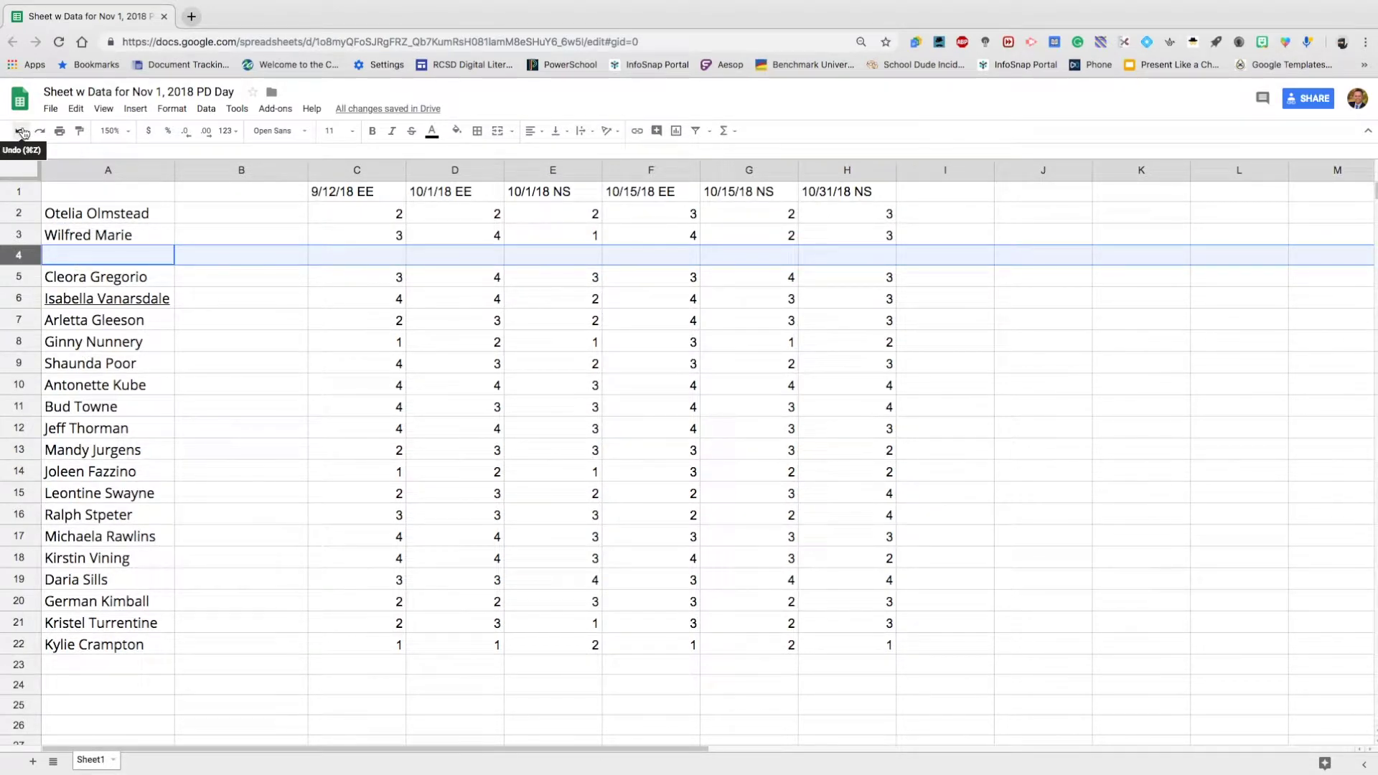
right_click(19, 253)
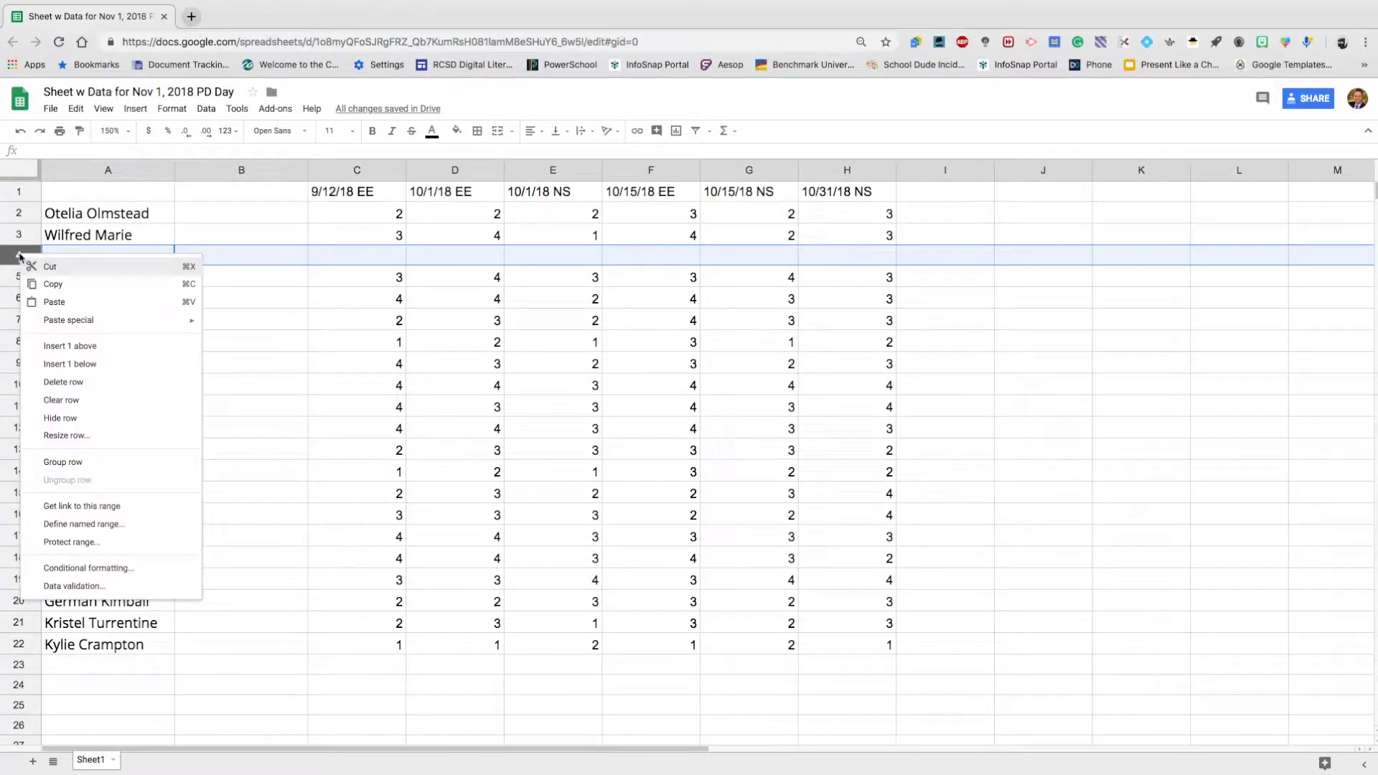
left_click(60, 383)
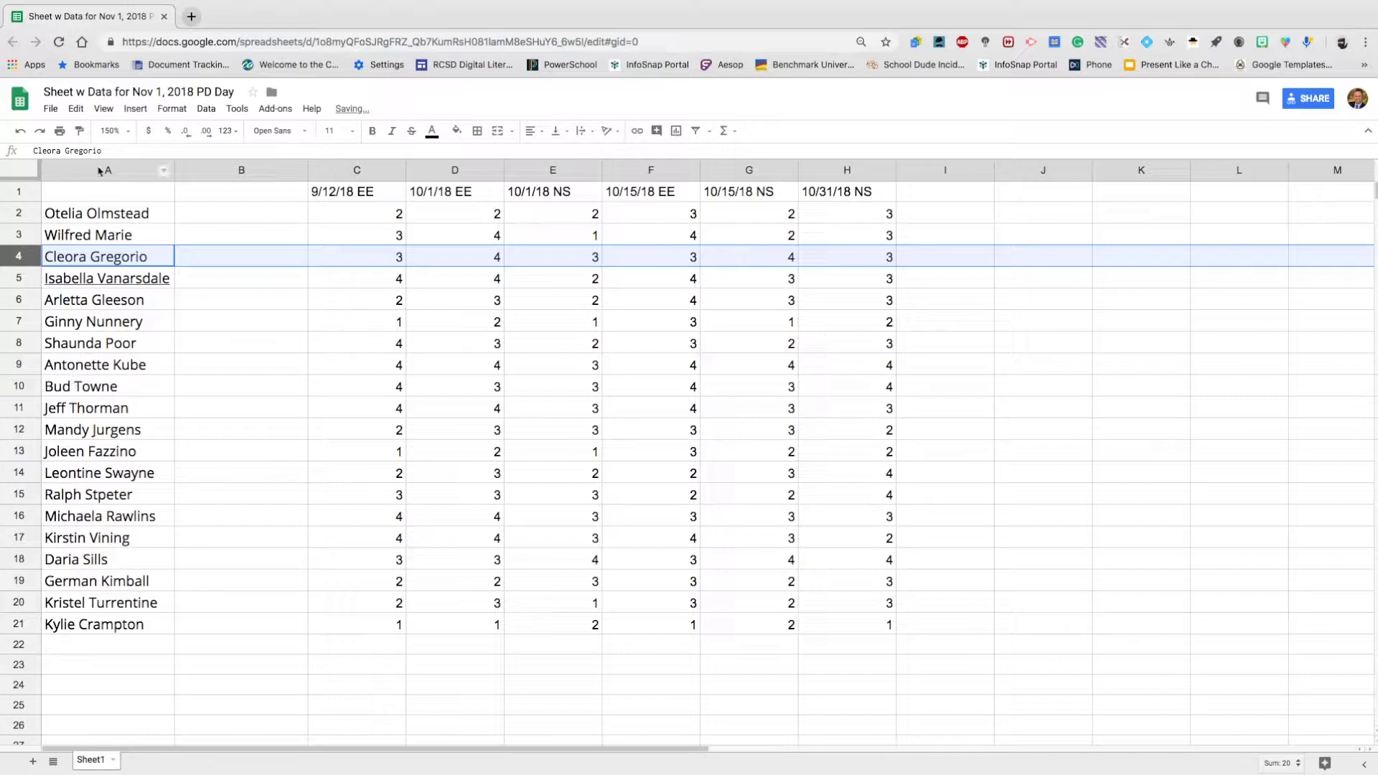
Step: Copy the full names in A2:A21 and paste them back over the same cells
left_click(229, 228)
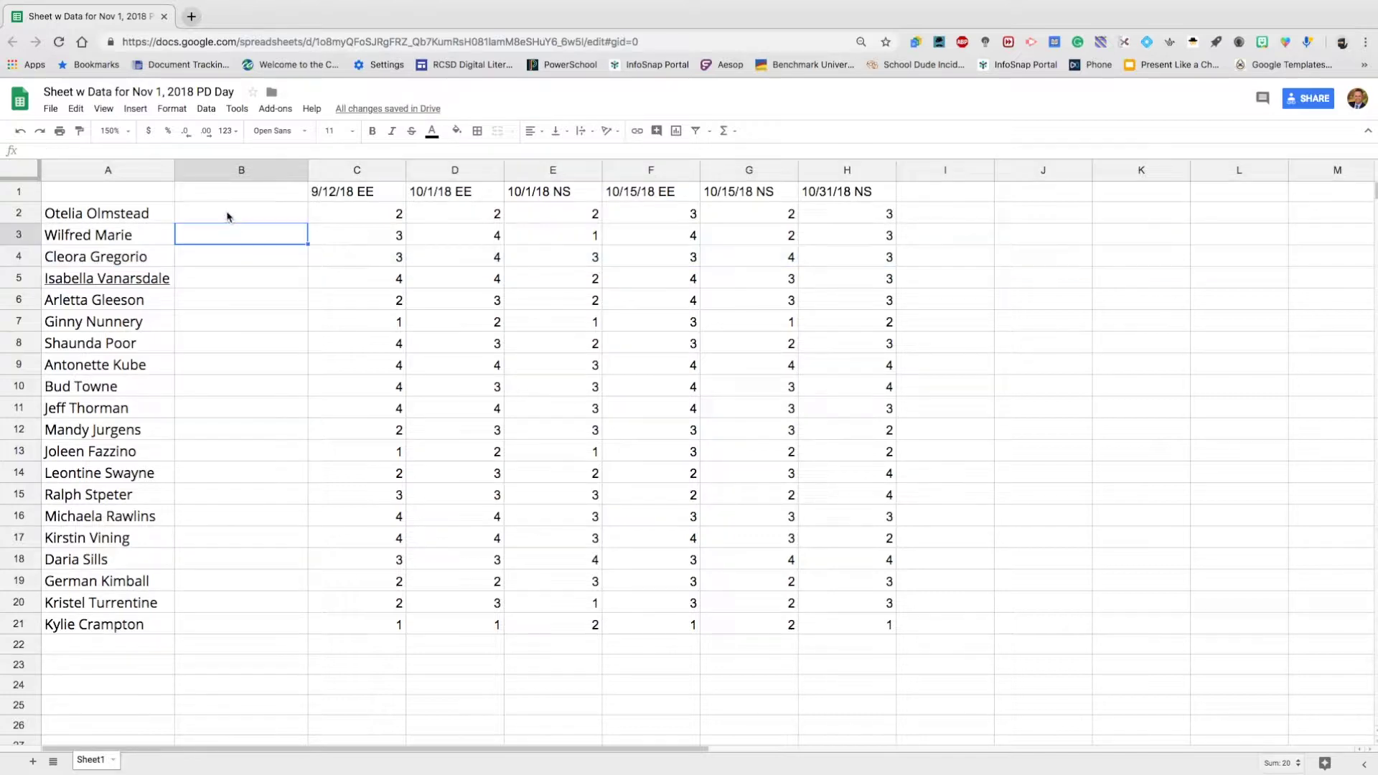
left_click(112, 218)
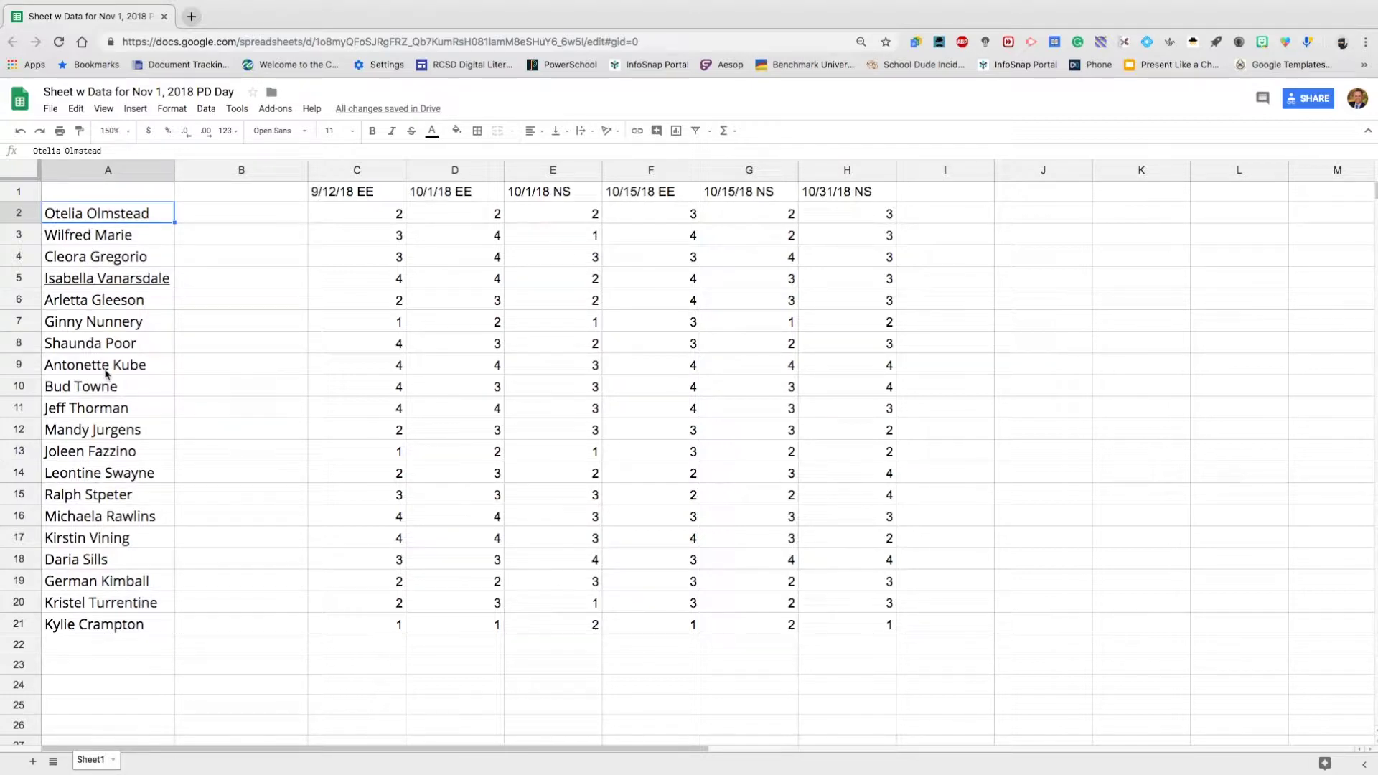
left_click_drag(115, 216, 110, 630)
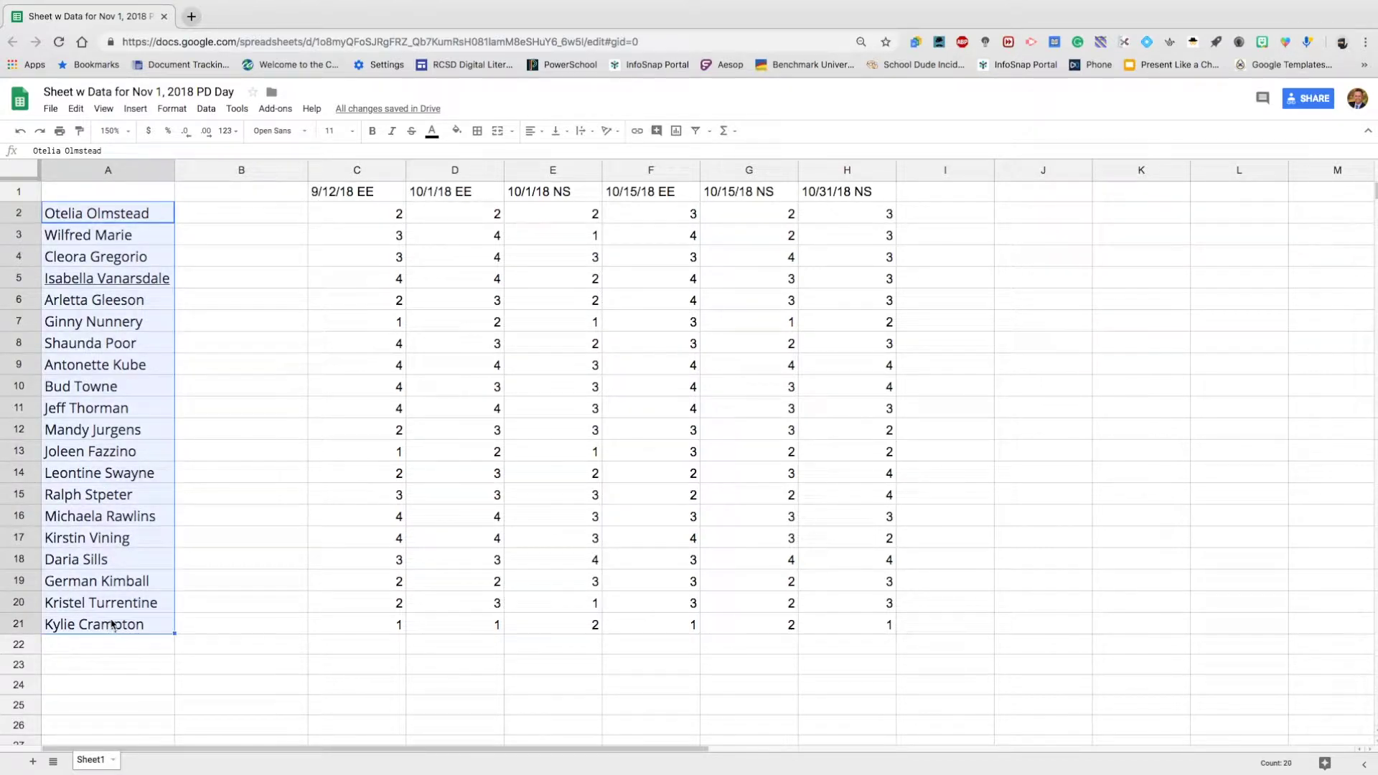
key("ctrl+c")
key("ctrl+v")
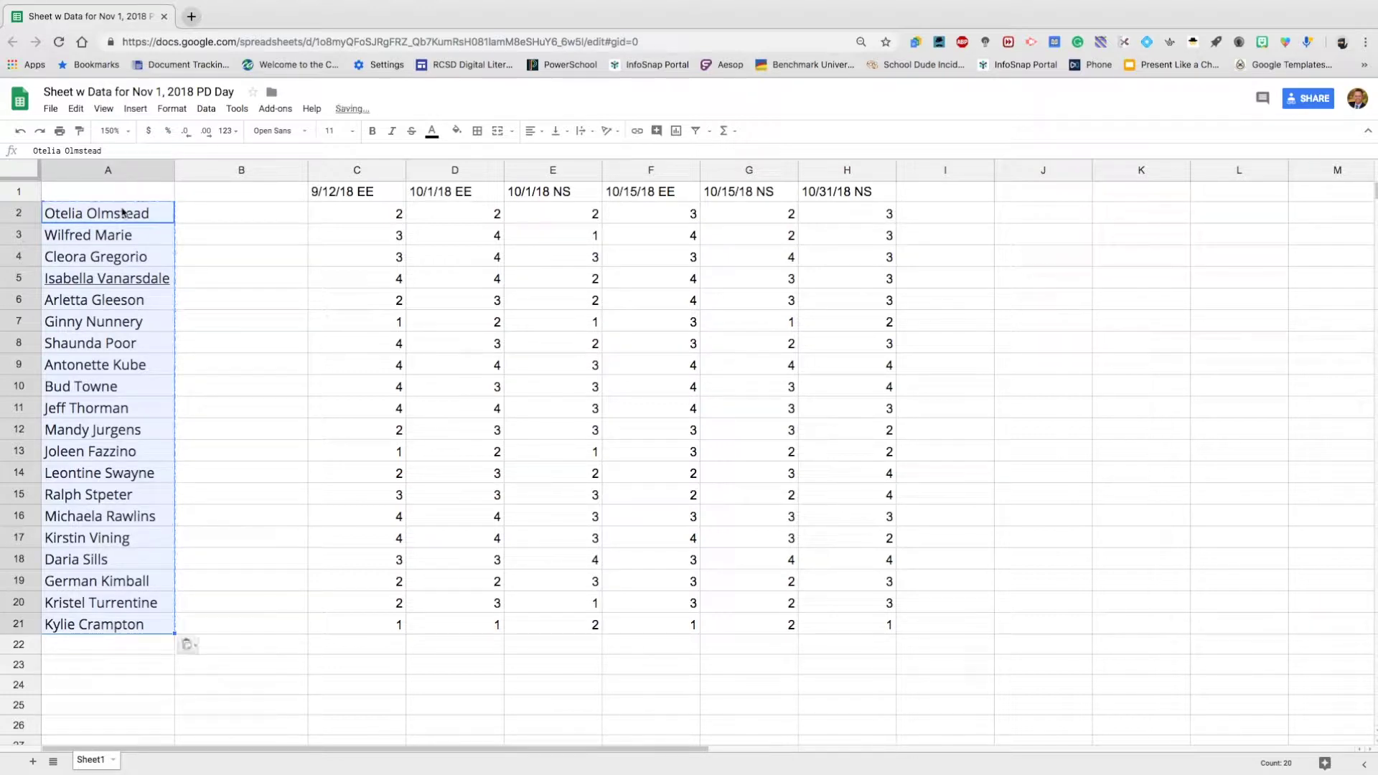
Step: Split the pasted names into first-name and last-name columns using Space as the separator
left_click(195, 648)
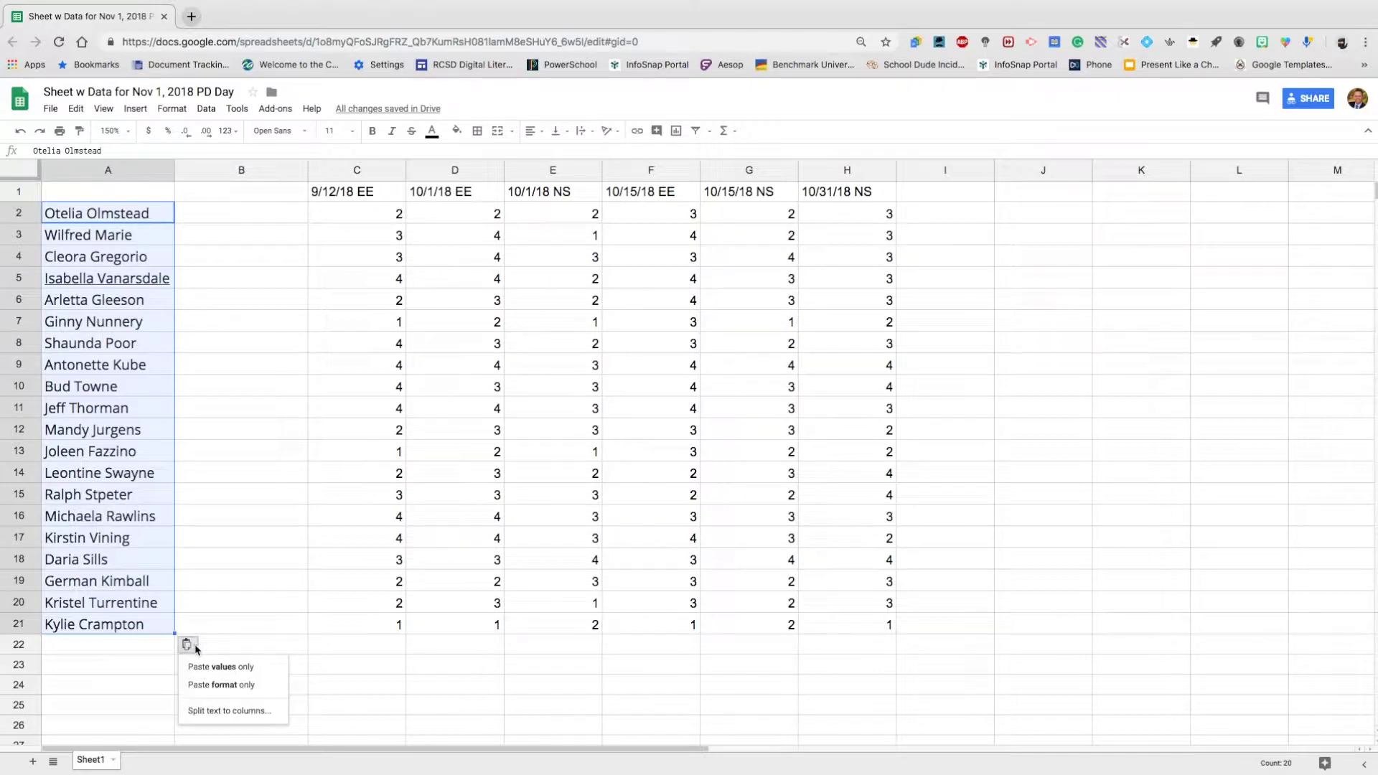
left_click(220, 713)
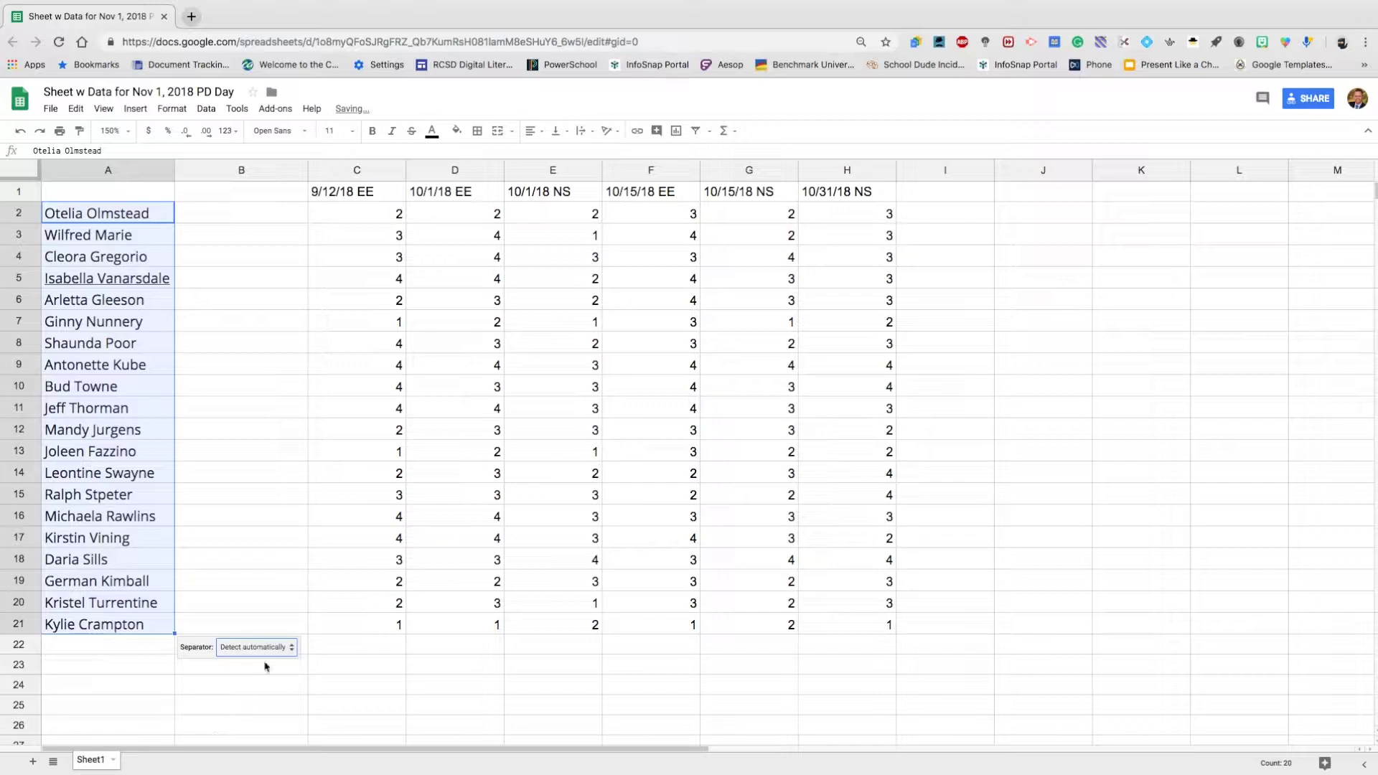
left_click(282, 650)
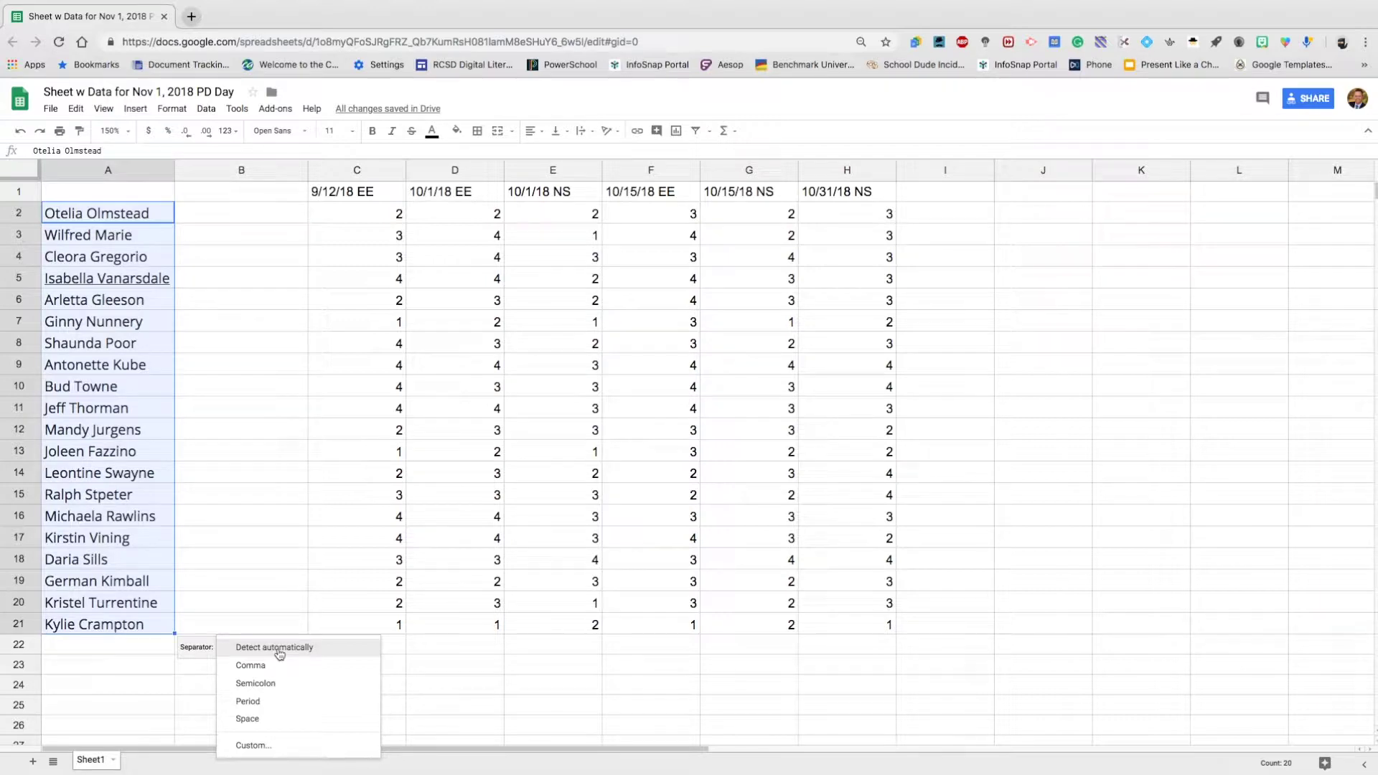
left_click(256, 722)
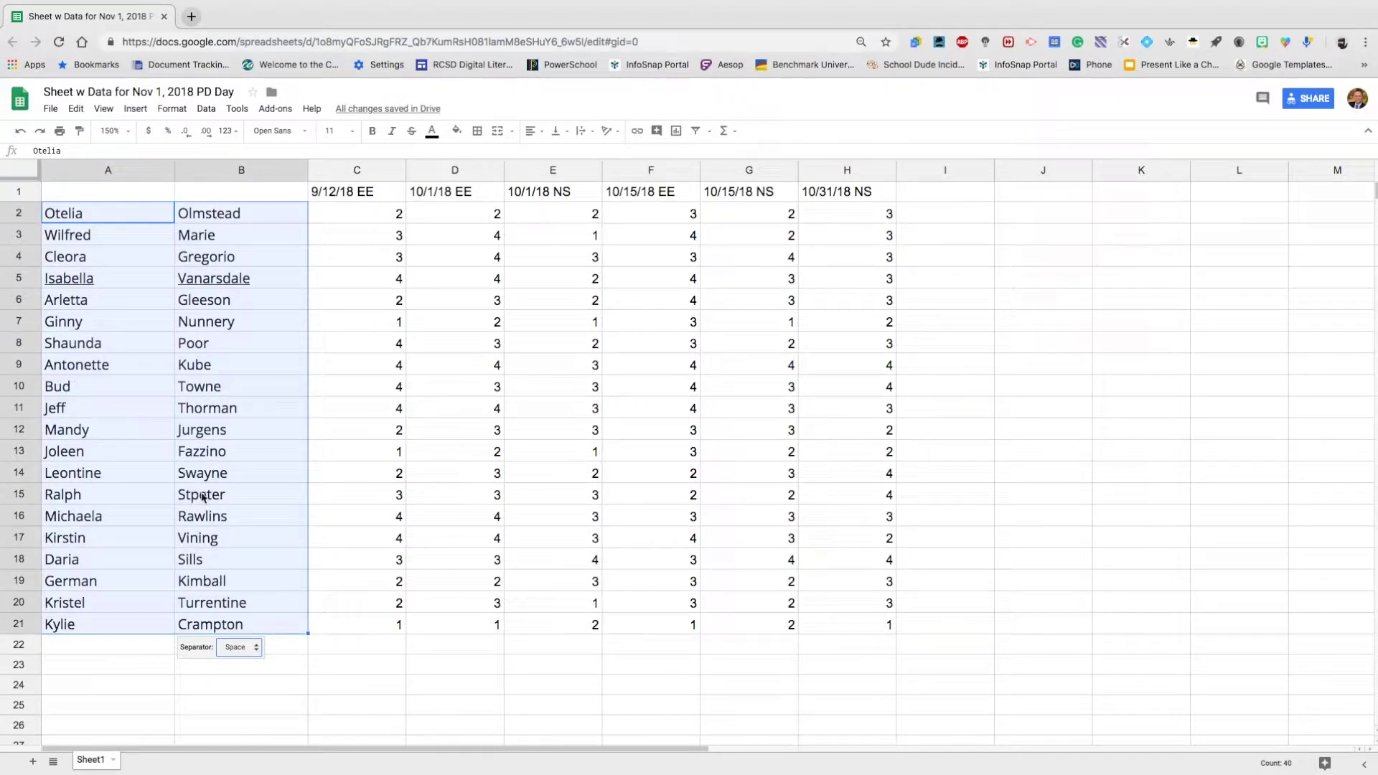
left_click(327, 683)
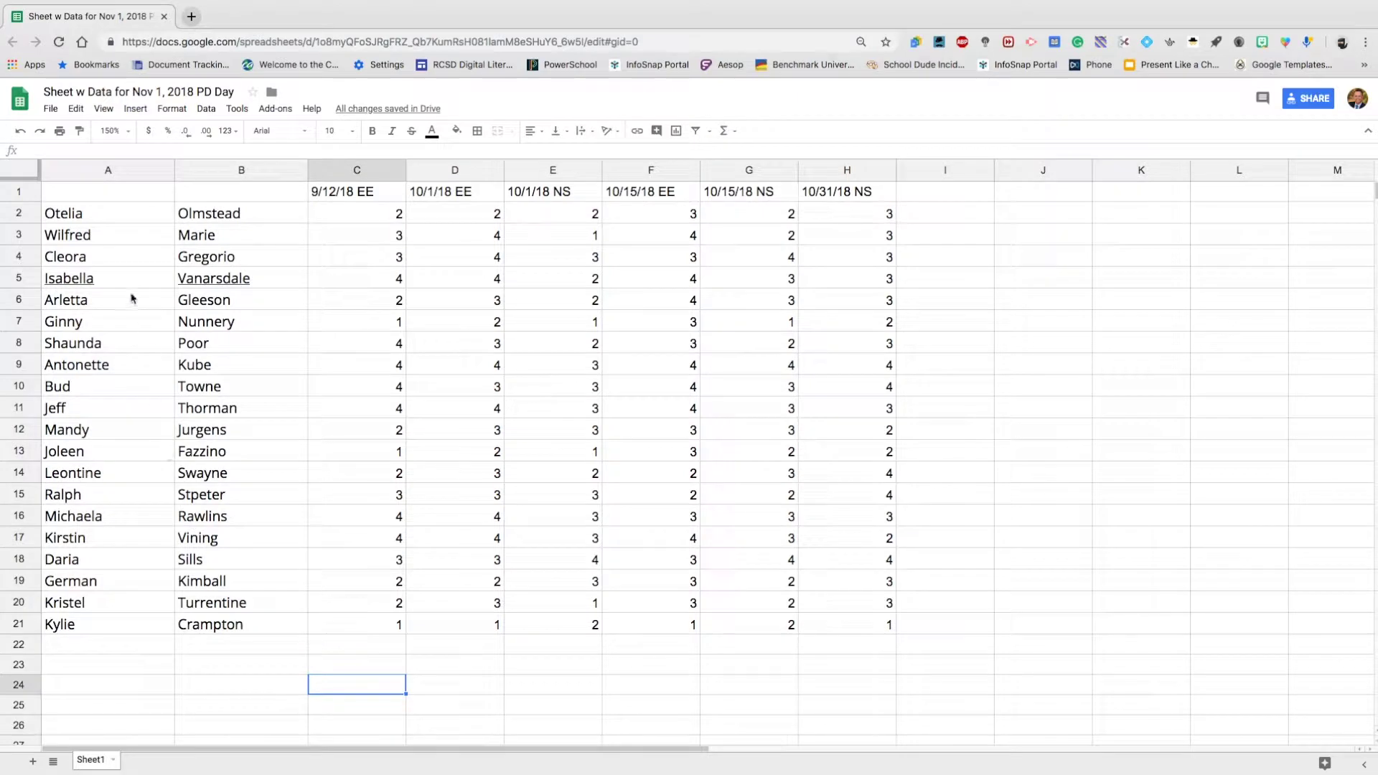
left_click_drag(117, 215, 99, 620)
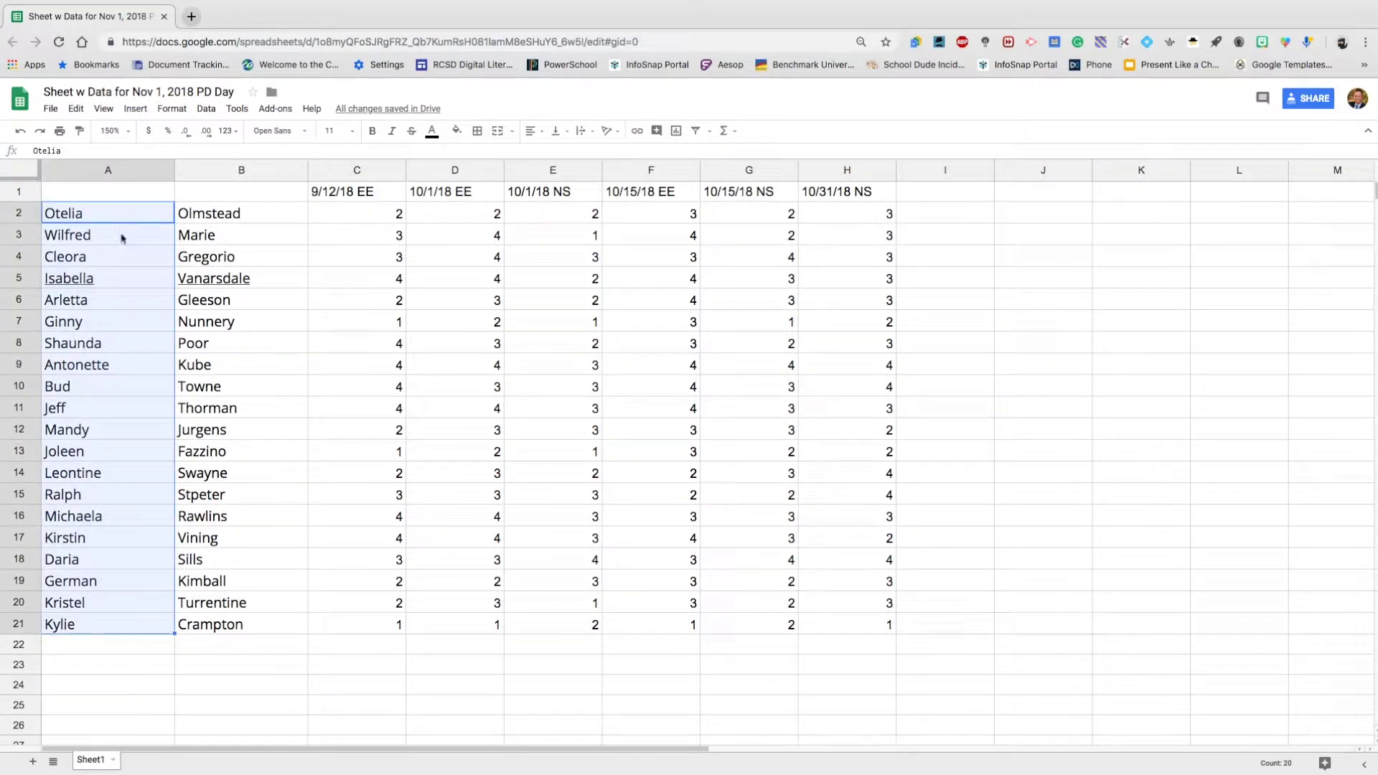
left_click(236, 628)
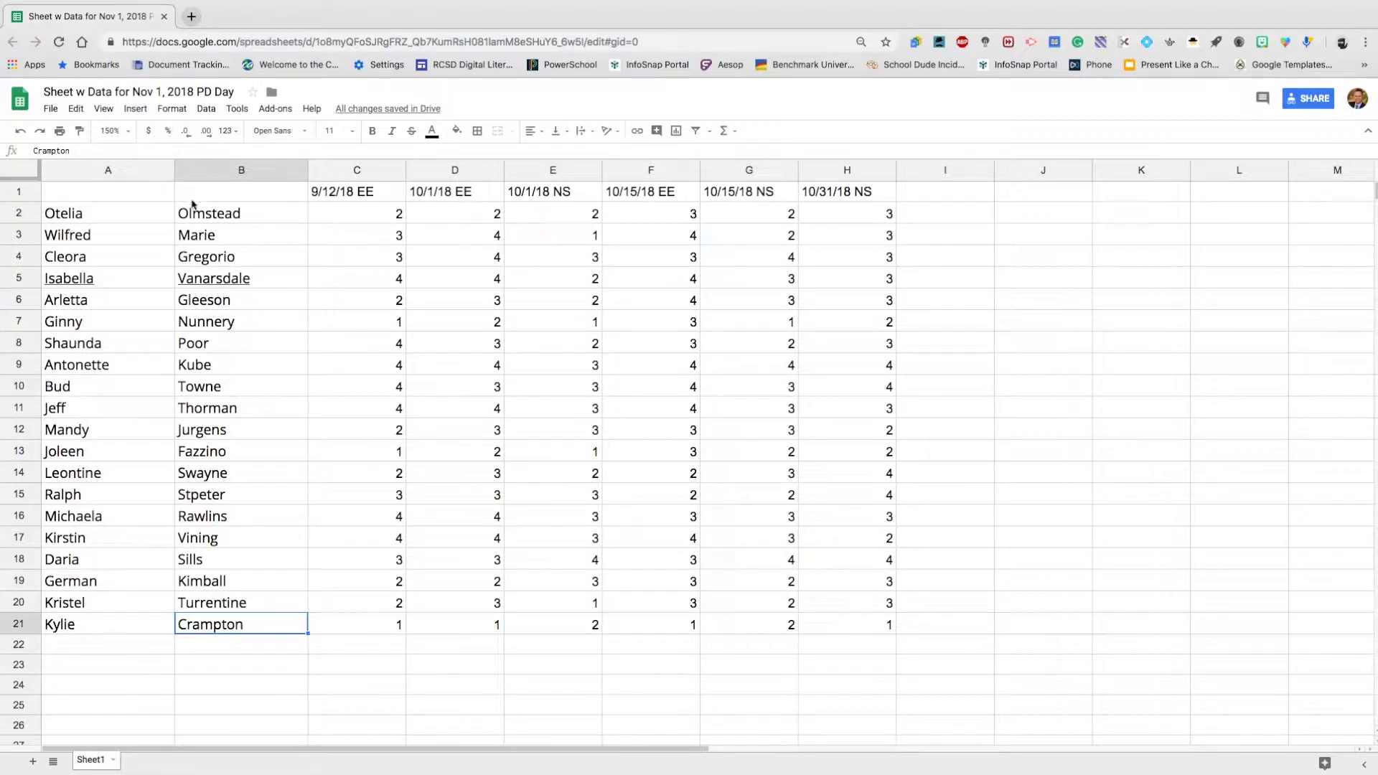
Step: Freeze the header row of the sheet (1 row)
left_click(19, 191)
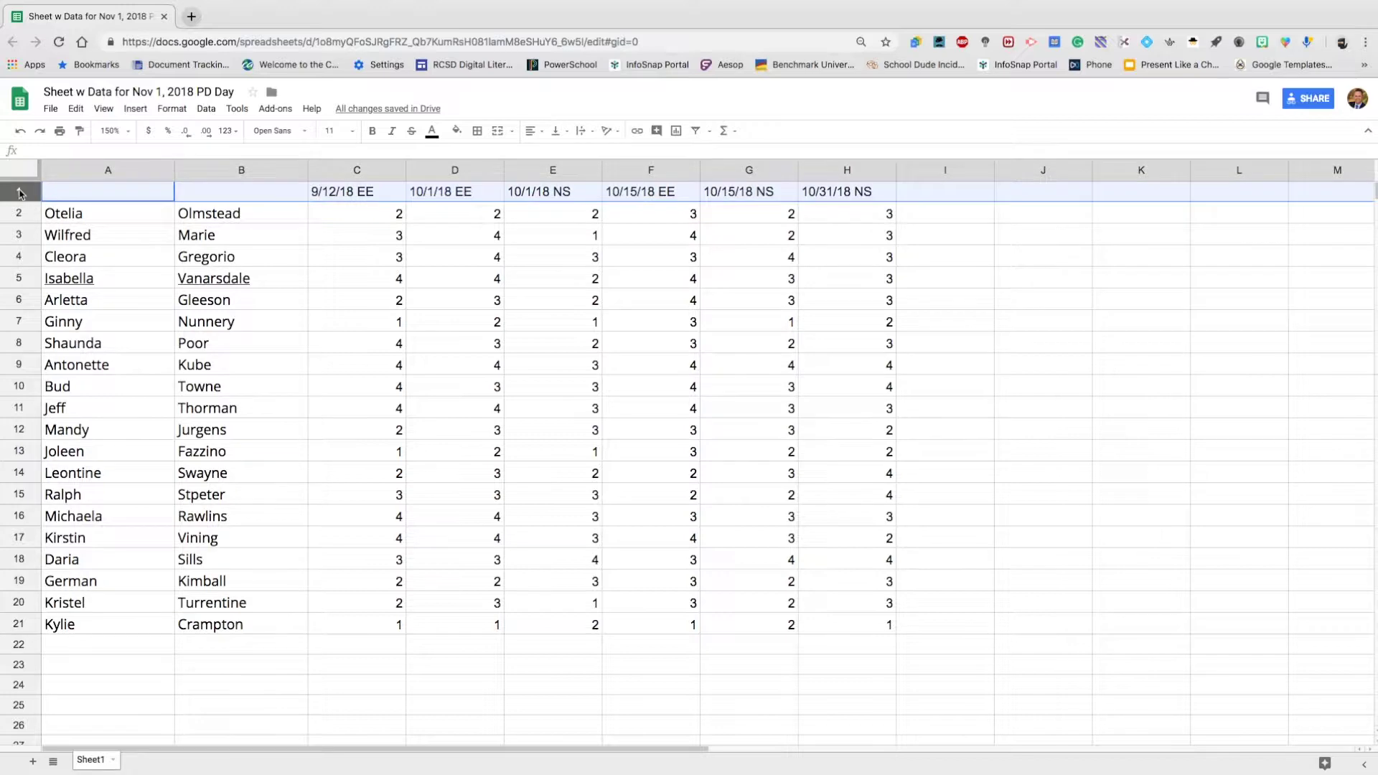
left_click(103, 109)
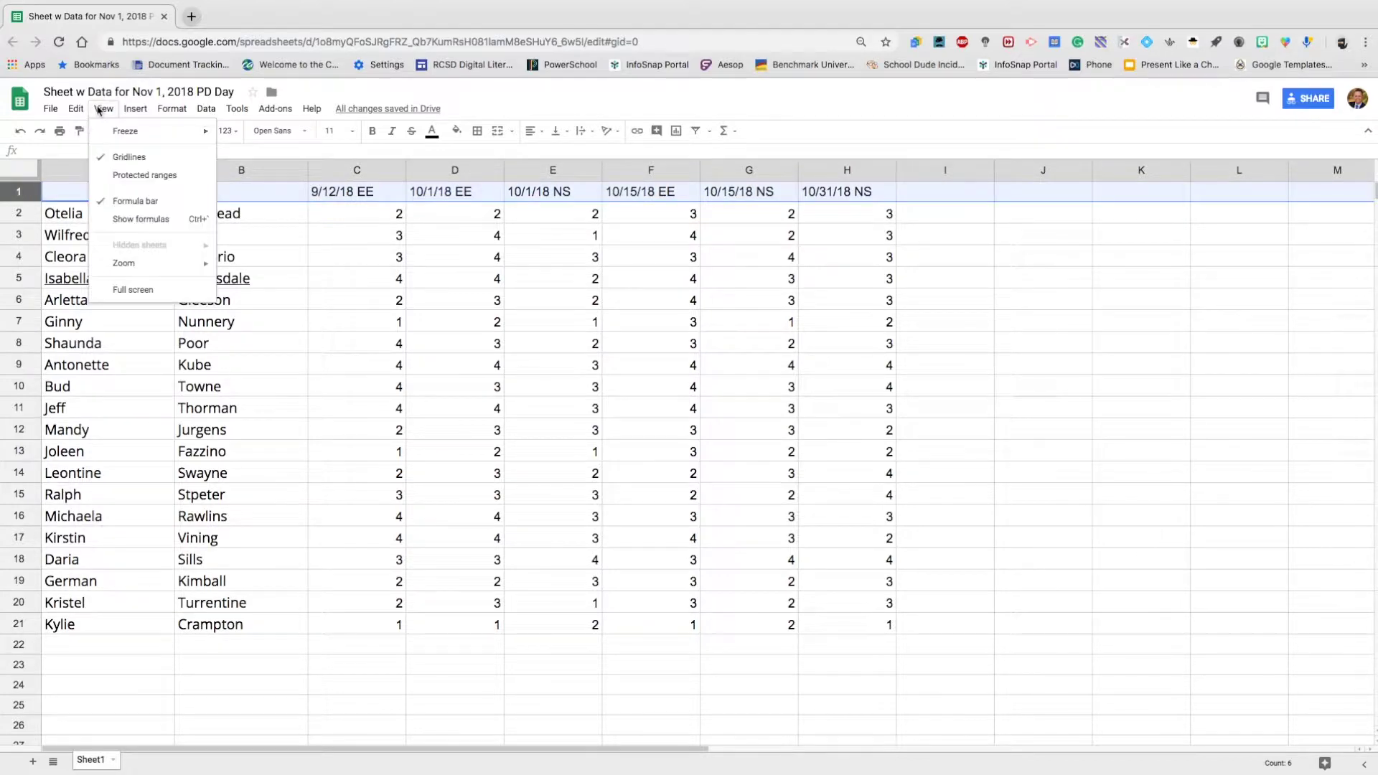
mouse_move(129, 131)
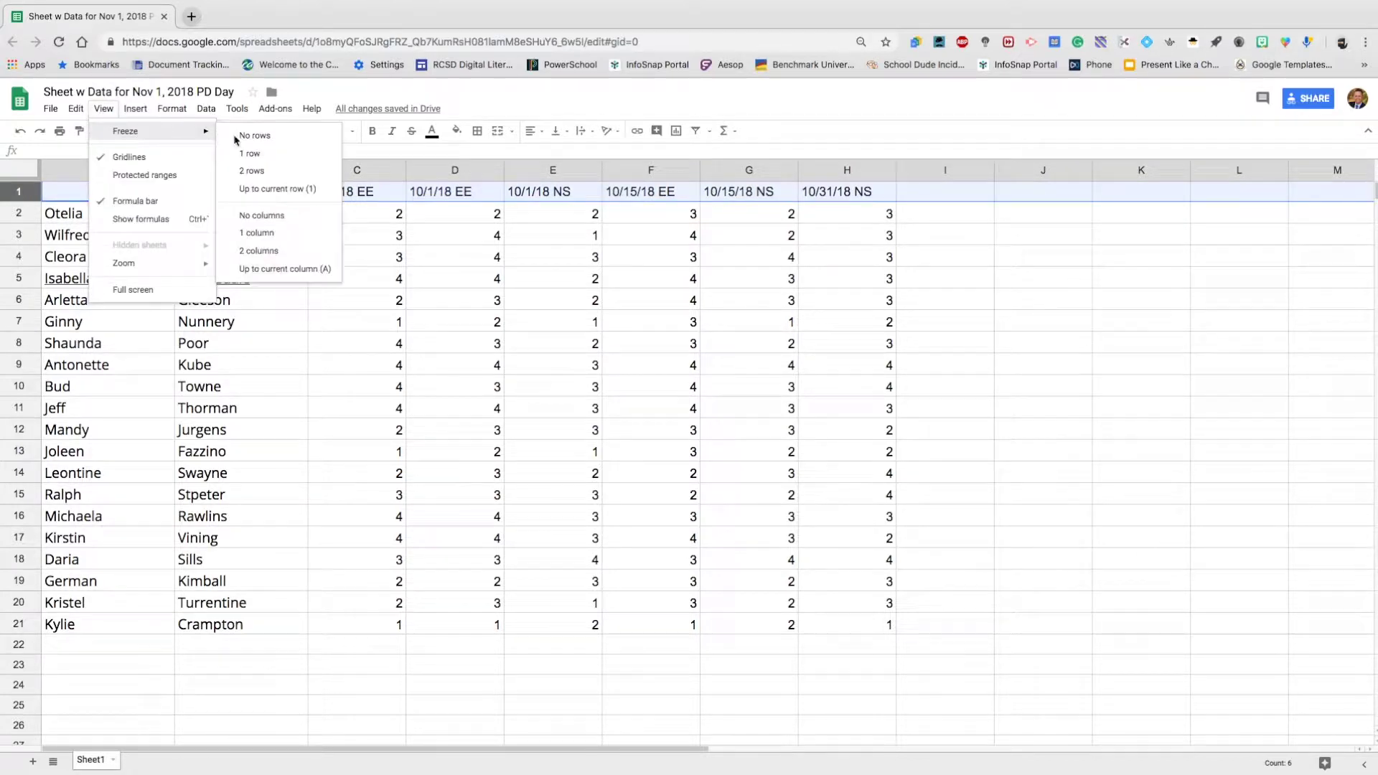
left_click(270, 158)
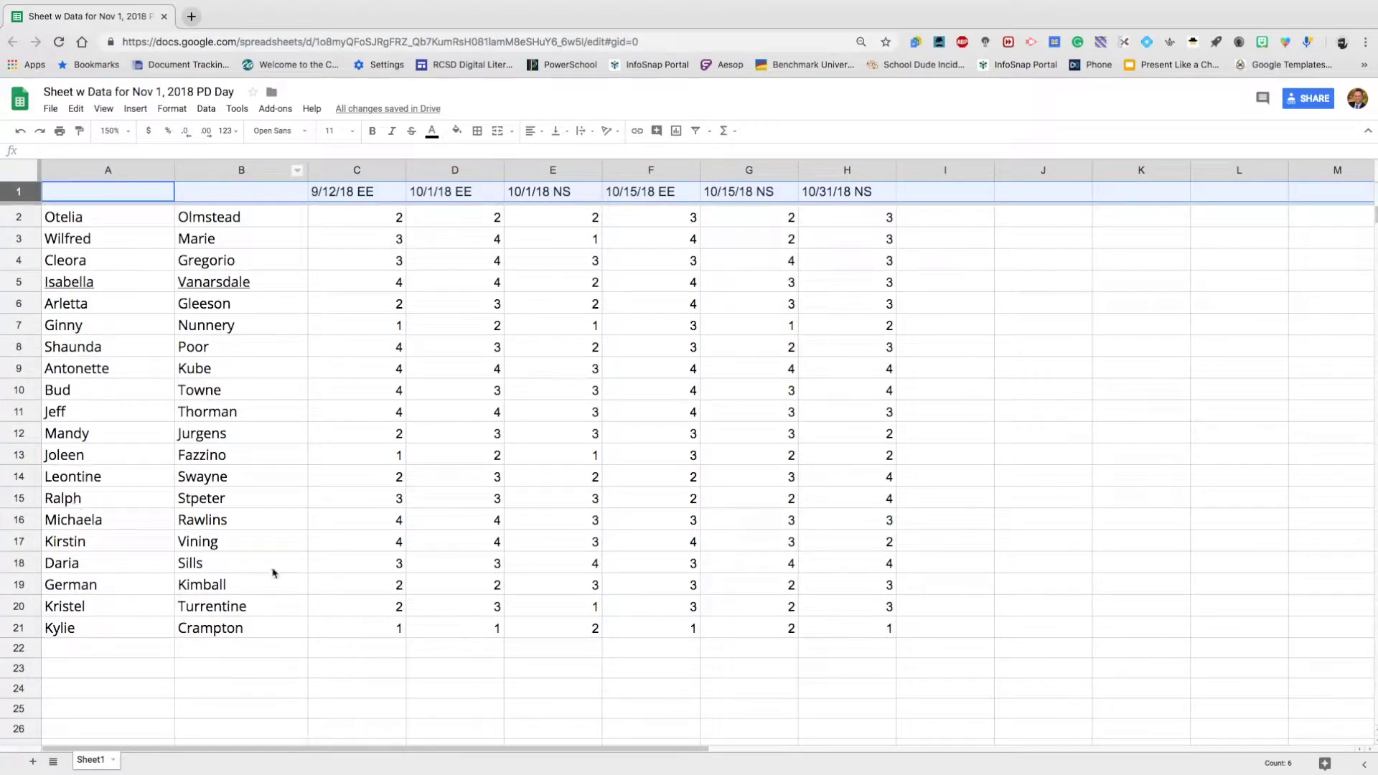
Step: Freeze the first-name and last-name columns (2 columns) and check that they hold while scrolling sideways
scroll(273, 572, "down", 4)
scroll(273, 572, "down", 1)
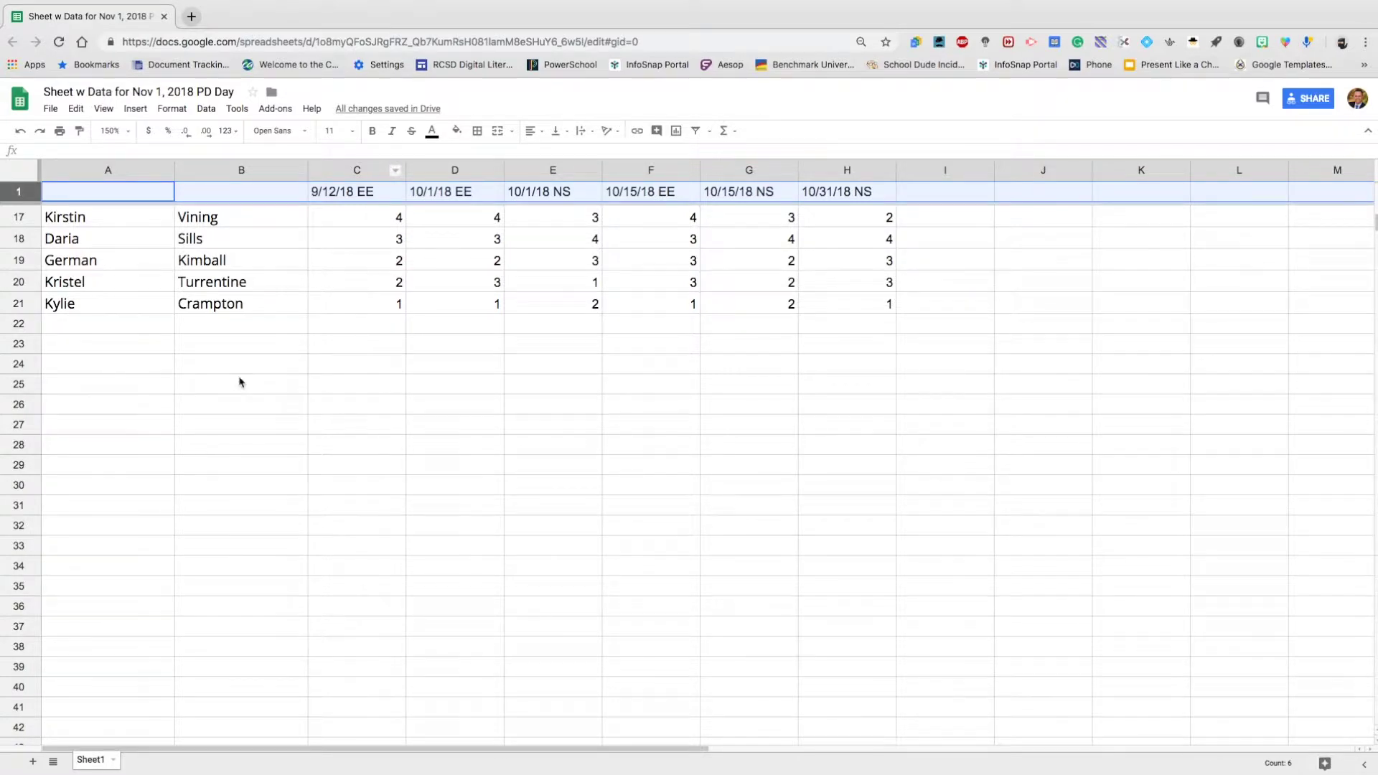
scroll(201, 459, "up", 5)
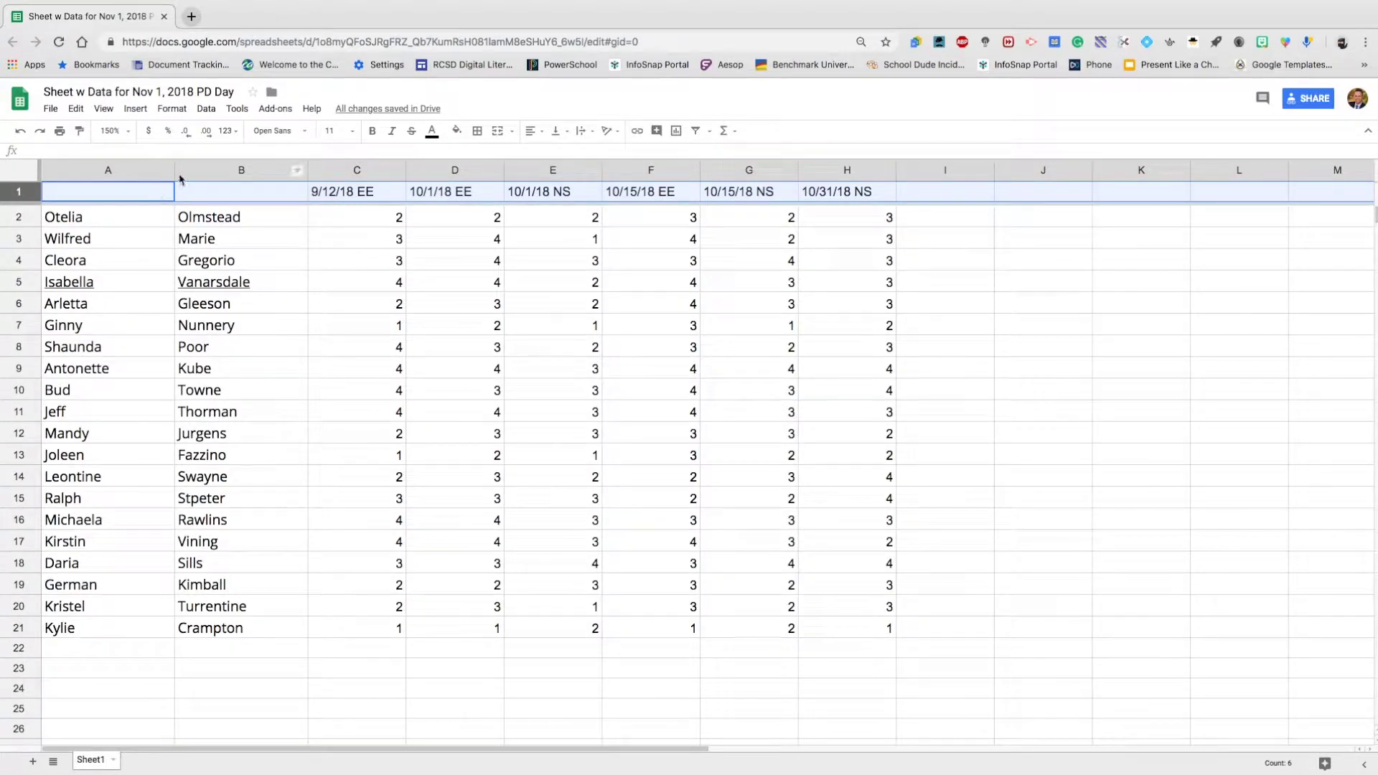
left_click(105, 109)
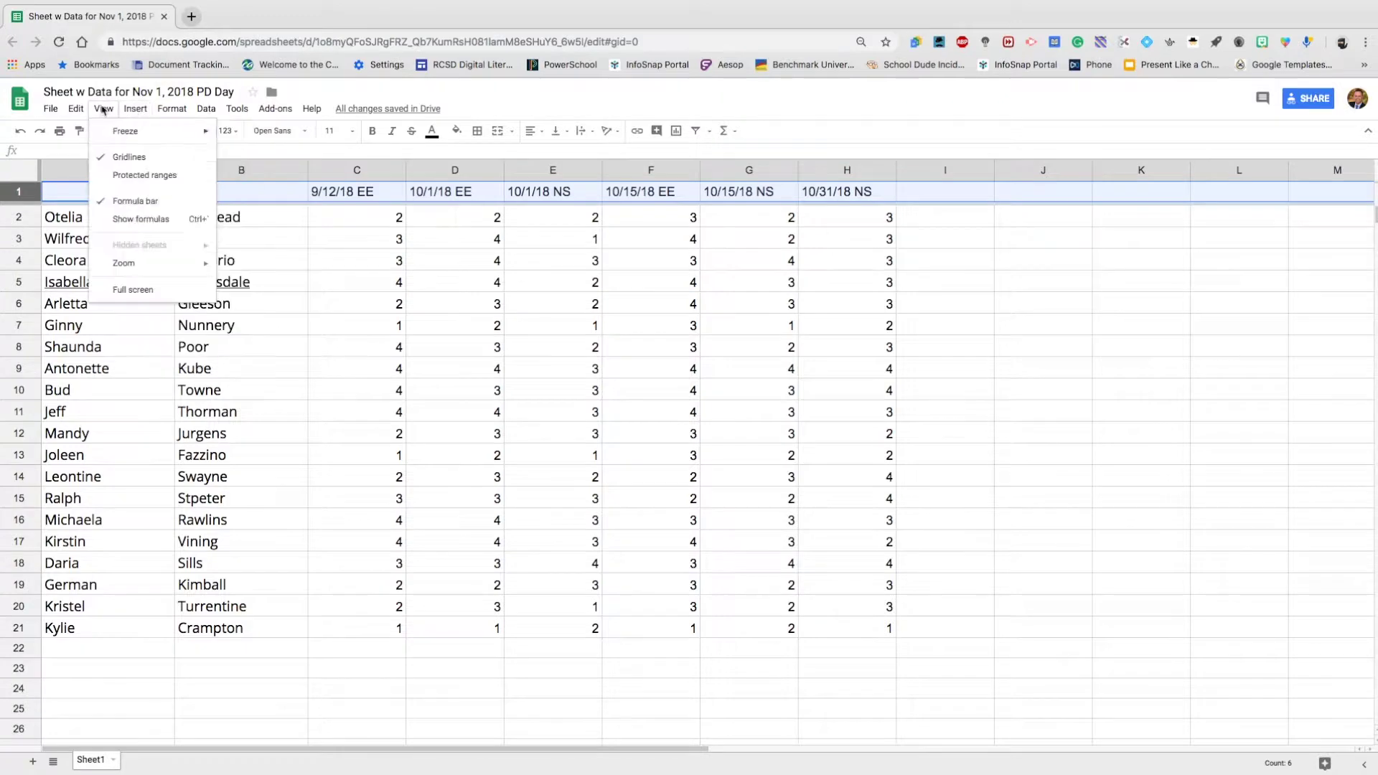
mouse_move(128, 131)
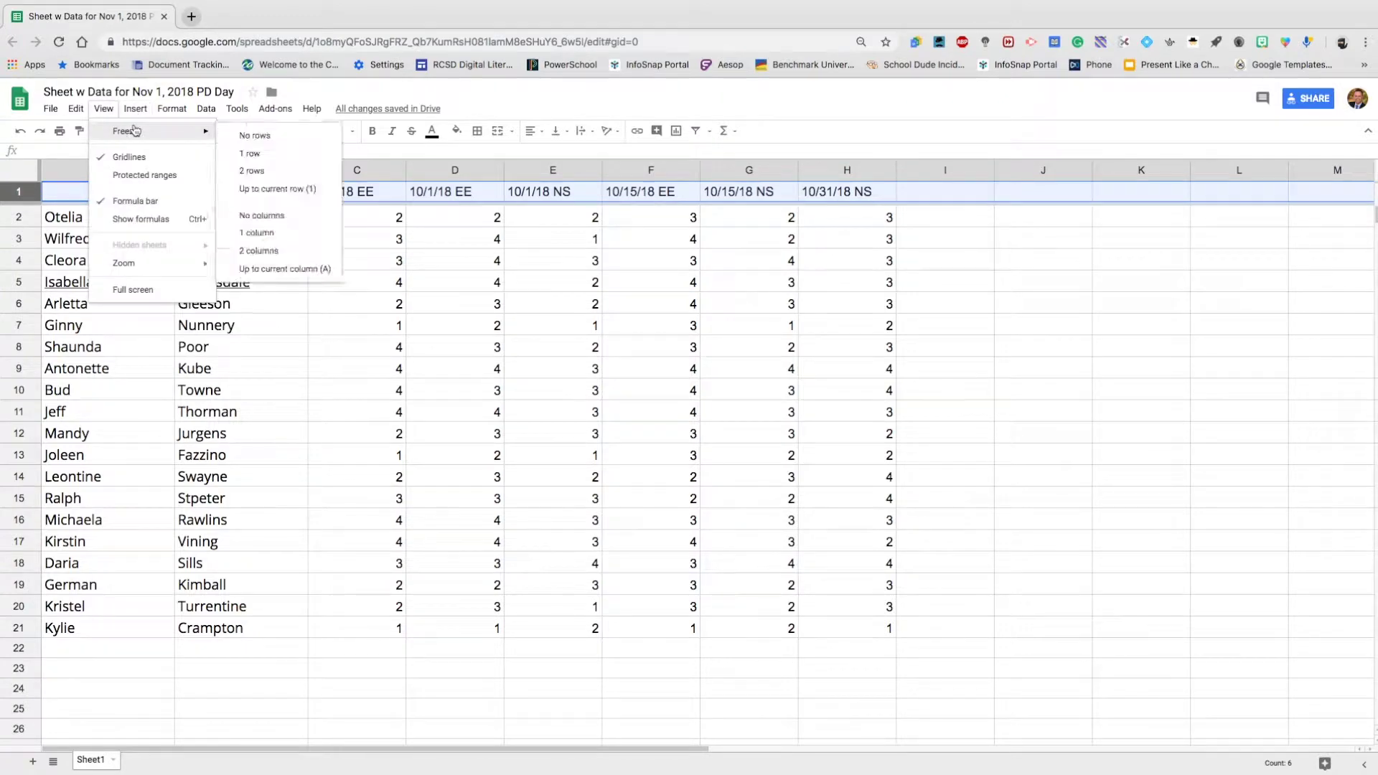
left_click(261, 253)
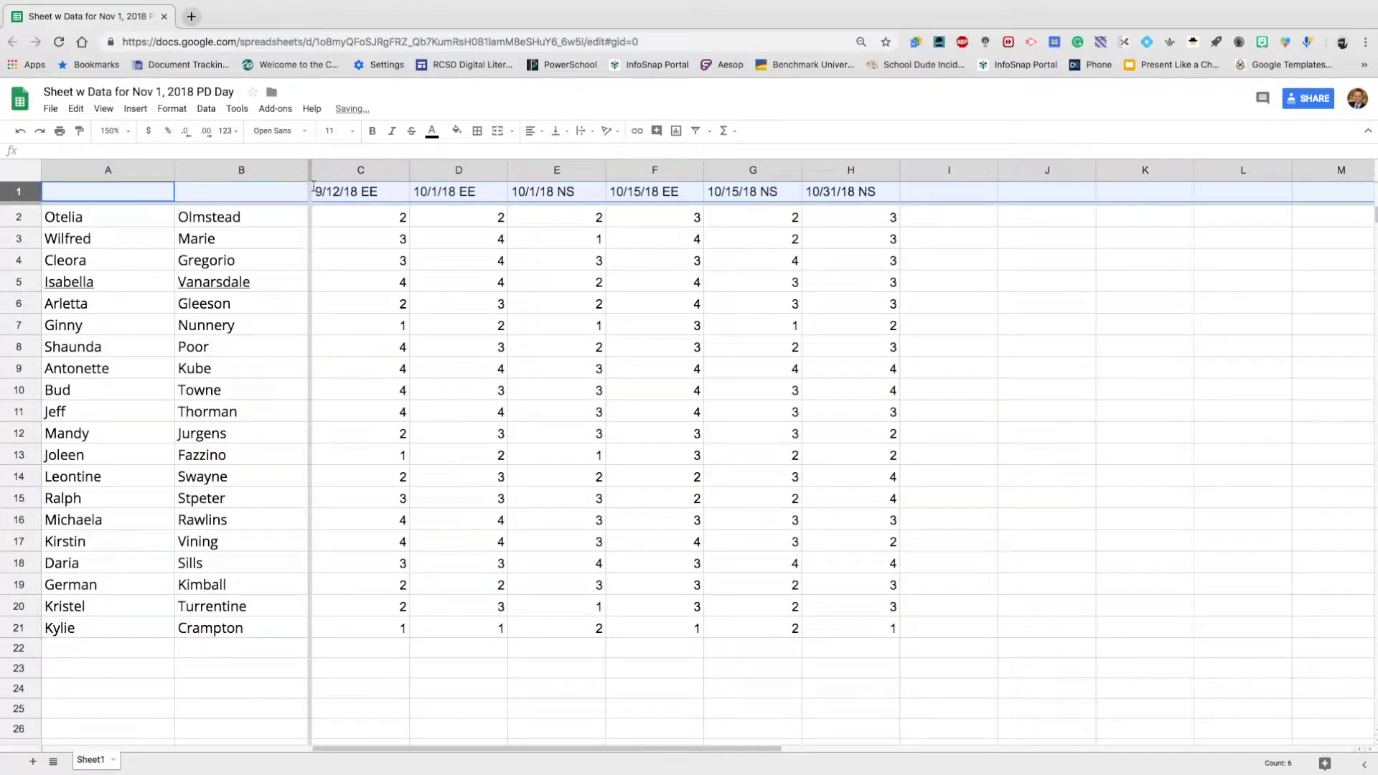
left_click_drag(391, 750, 522, 744)
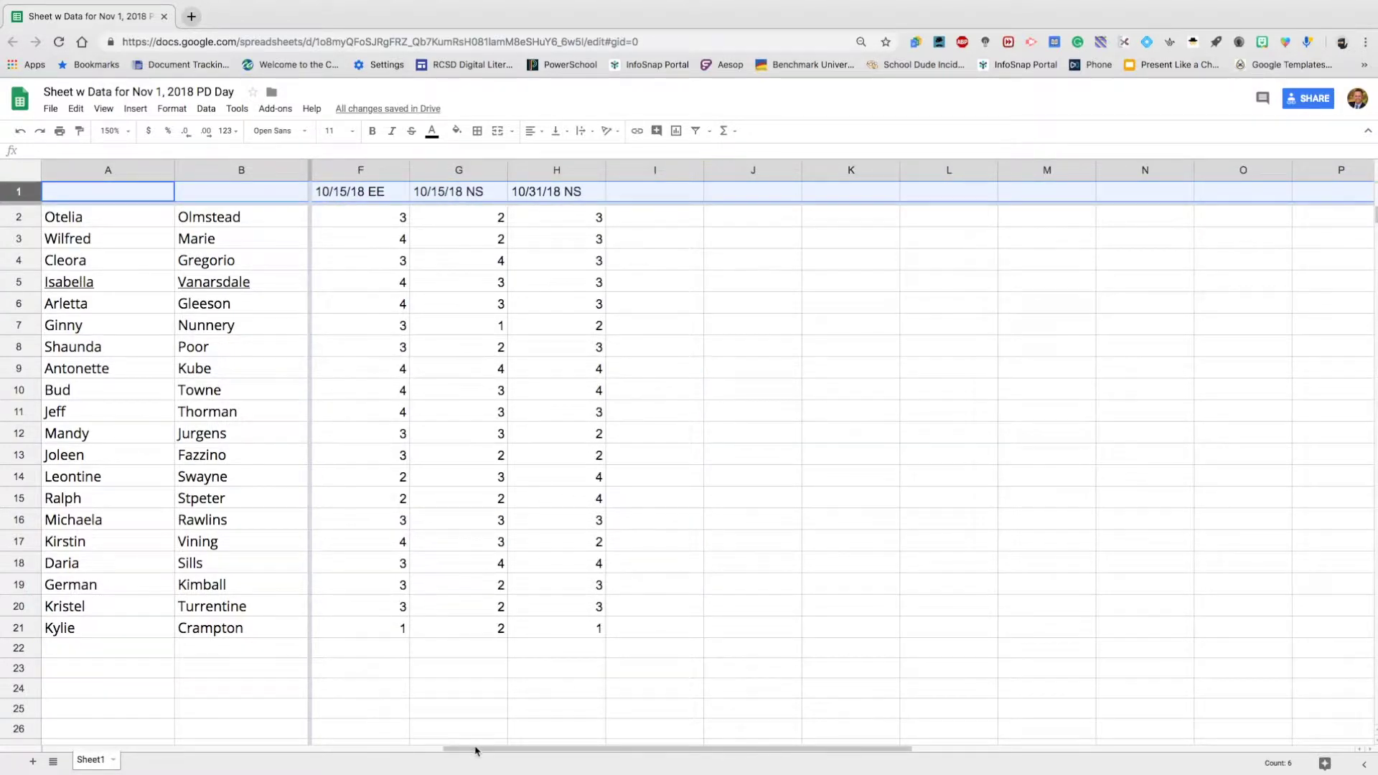
left_click_drag(477, 752, 323, 750)
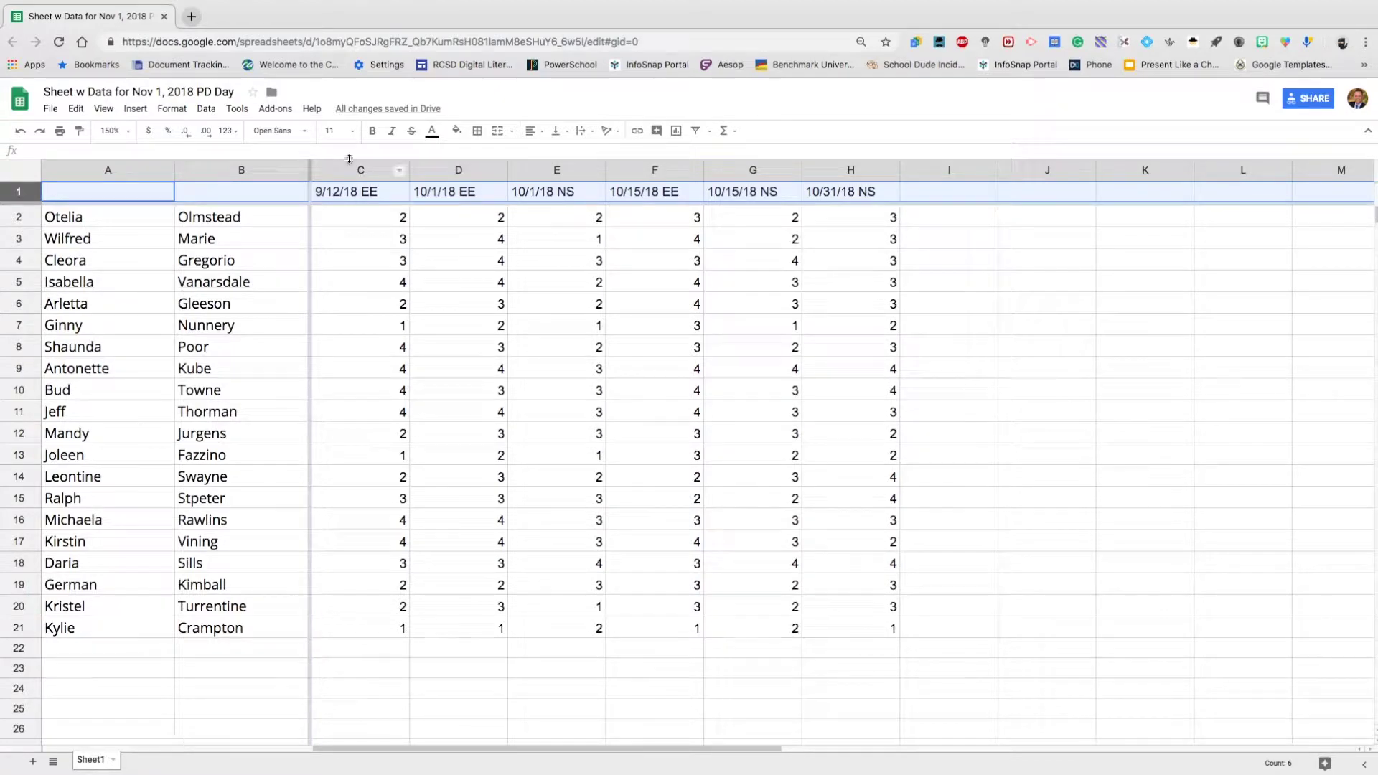
Step: Narrow column C below its header's width and wrap the text of the 9/12/18 EE header in C1
left_click_drag(409, 170, 351, 167)
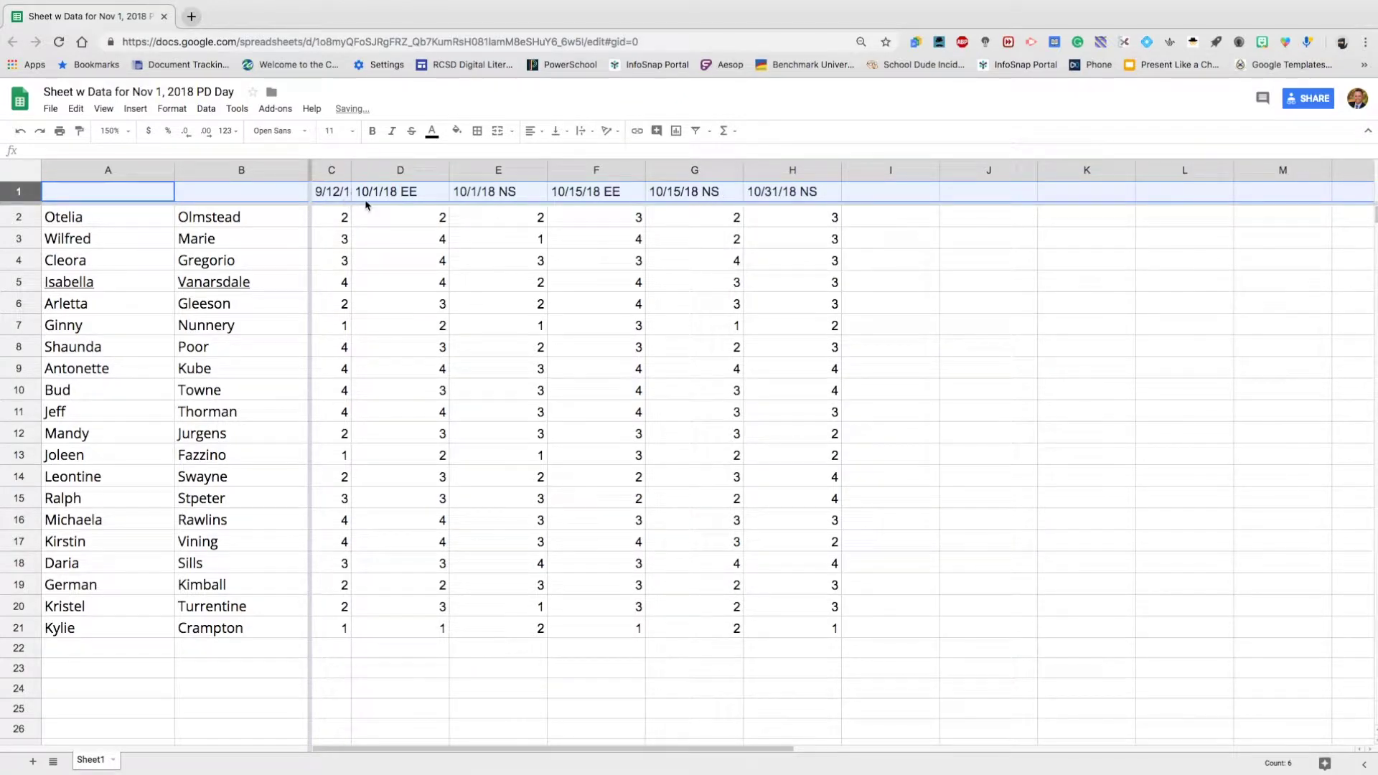
double_click(349, 165)
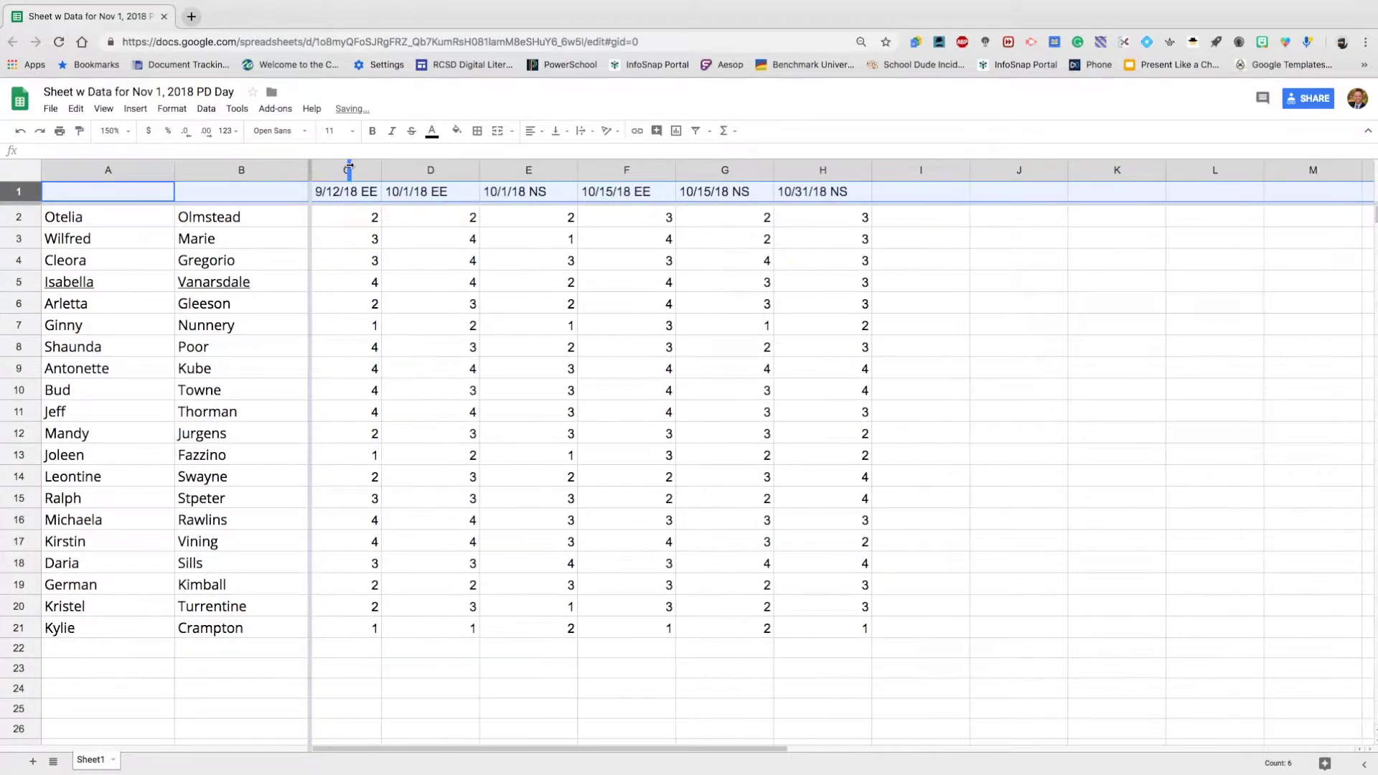
left_click_drag(381, 169, 348, 171)
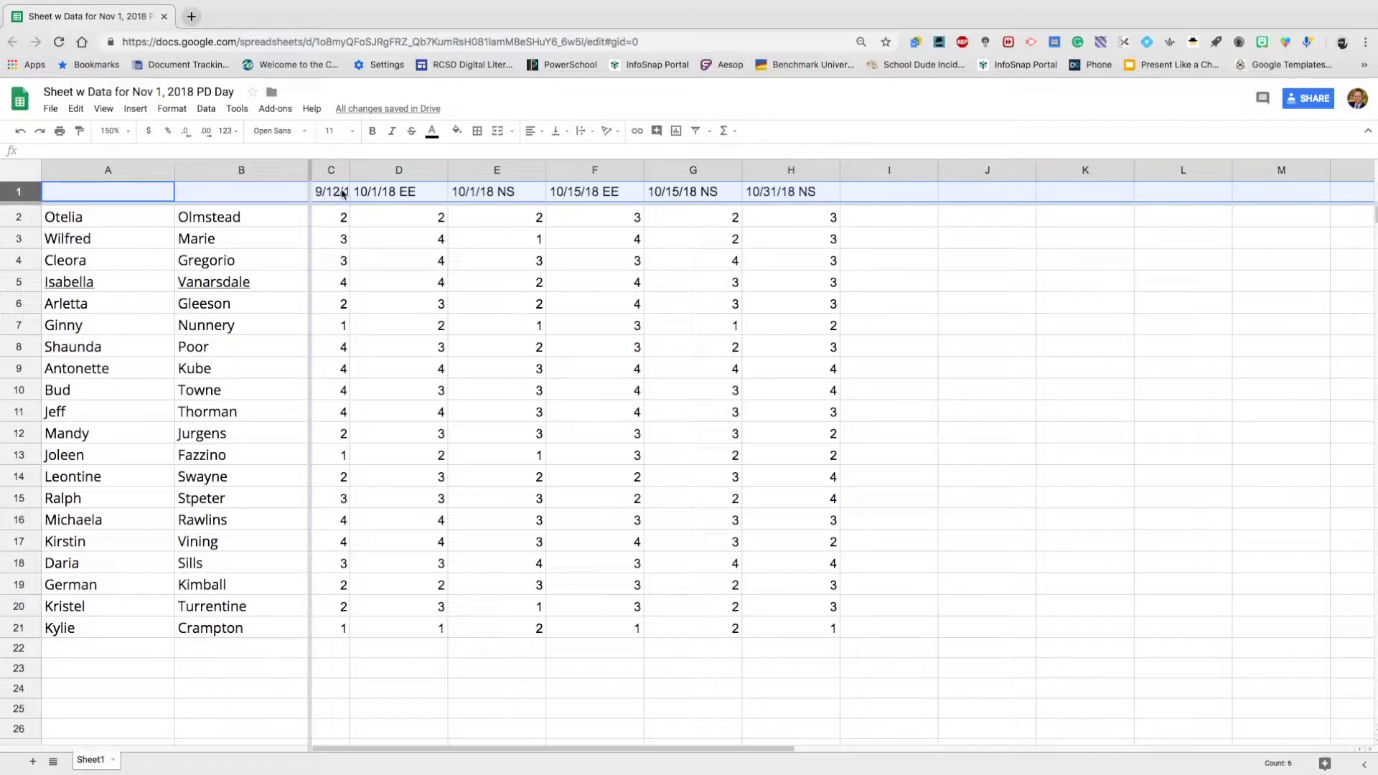
left_click(340, 193)
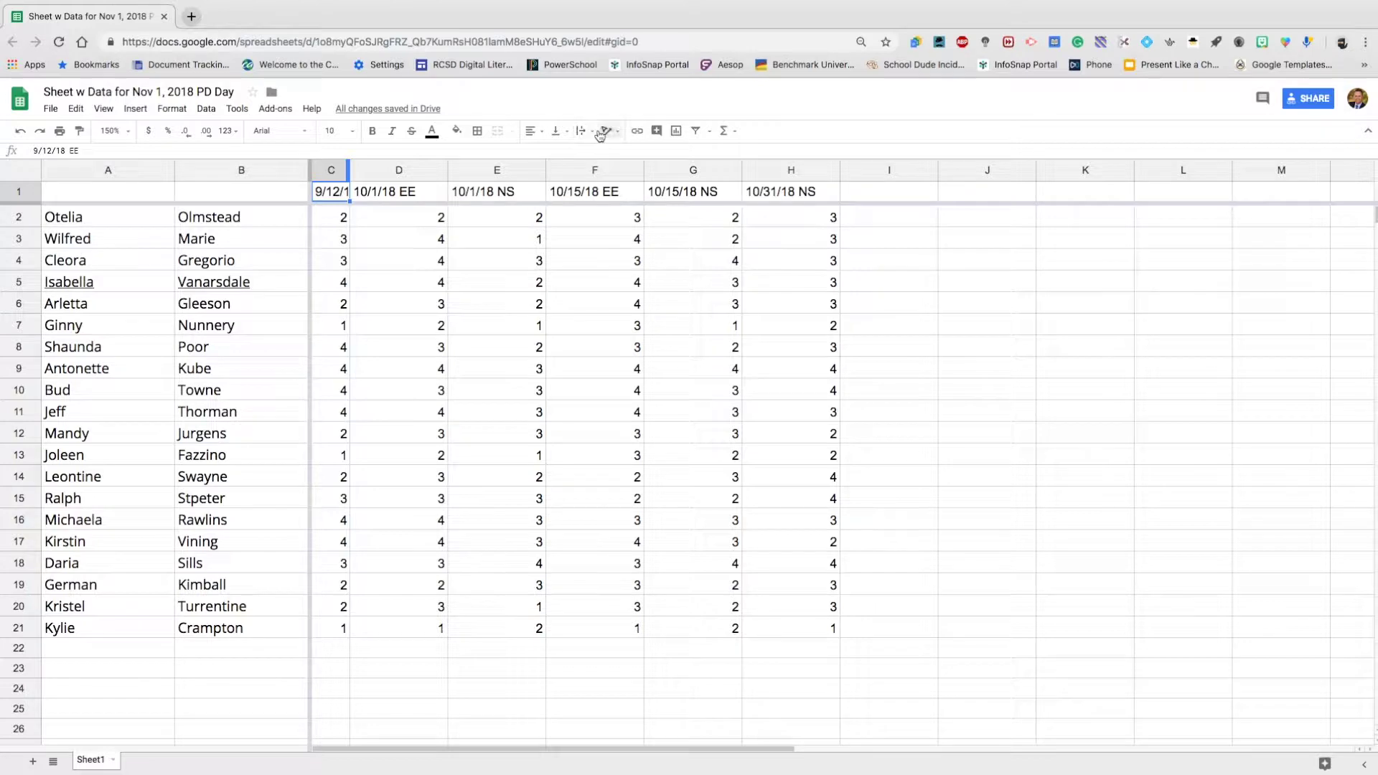
left_click(592, 132)
left_click(603, 153)
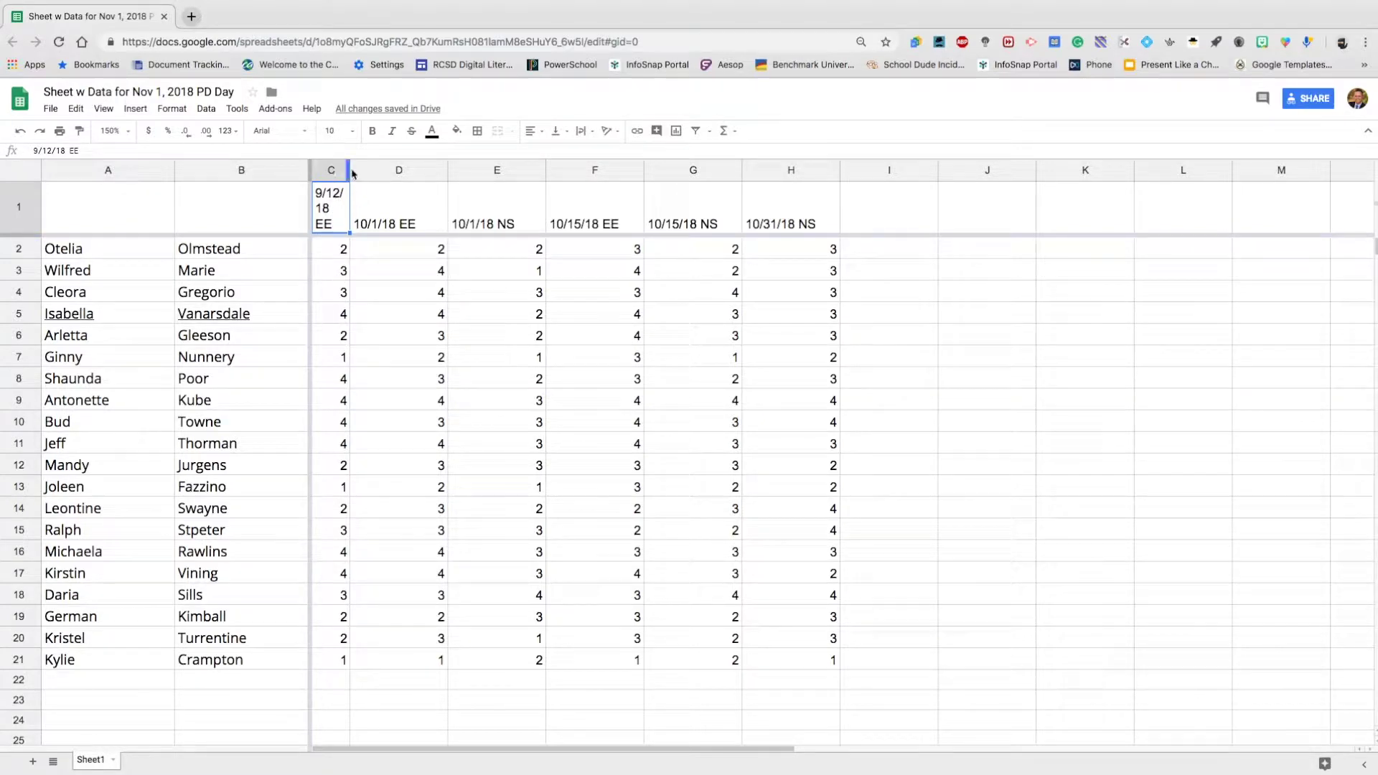
left_click_drag(350, 170, 347, 170)
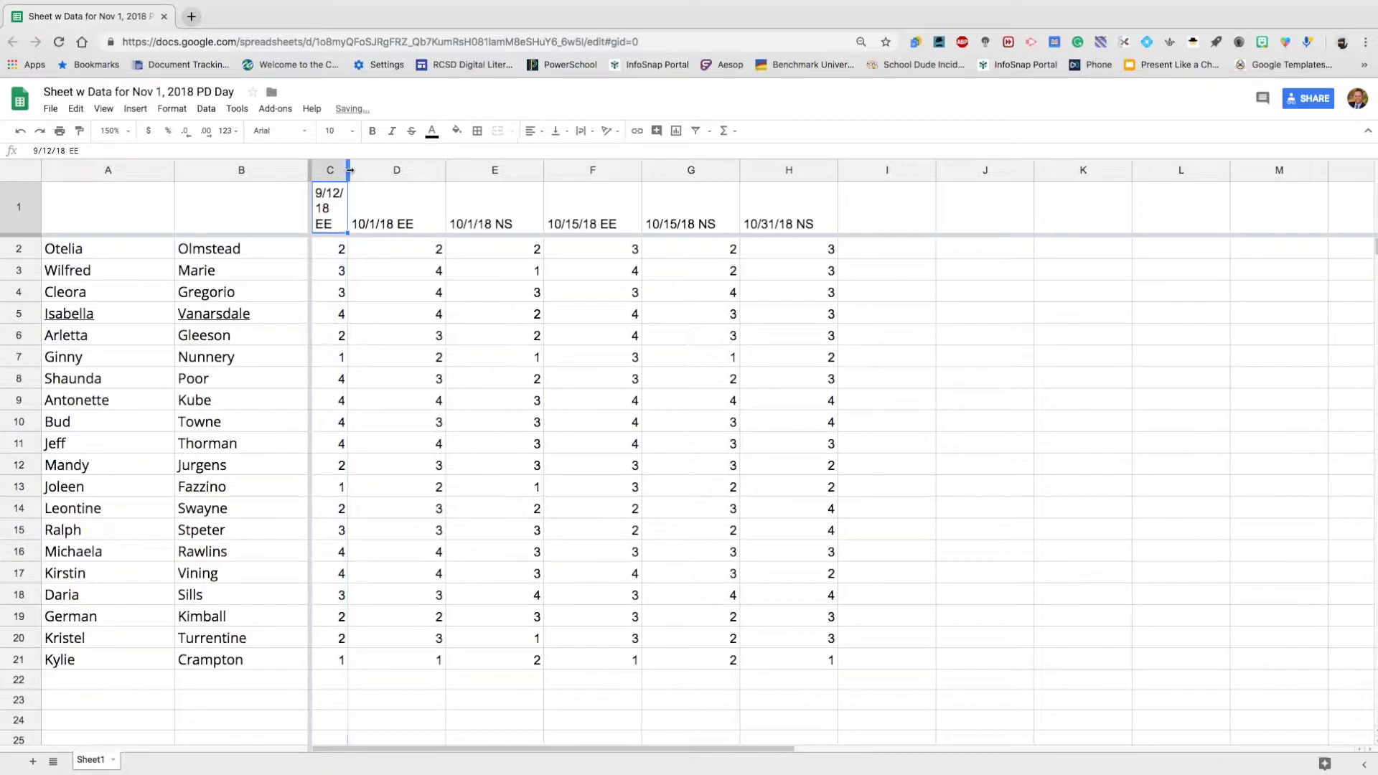
Step: Turn off text wrapping in C1 and fit column C's width to its contents
left_click(581, 130)
left_click(585, 153)
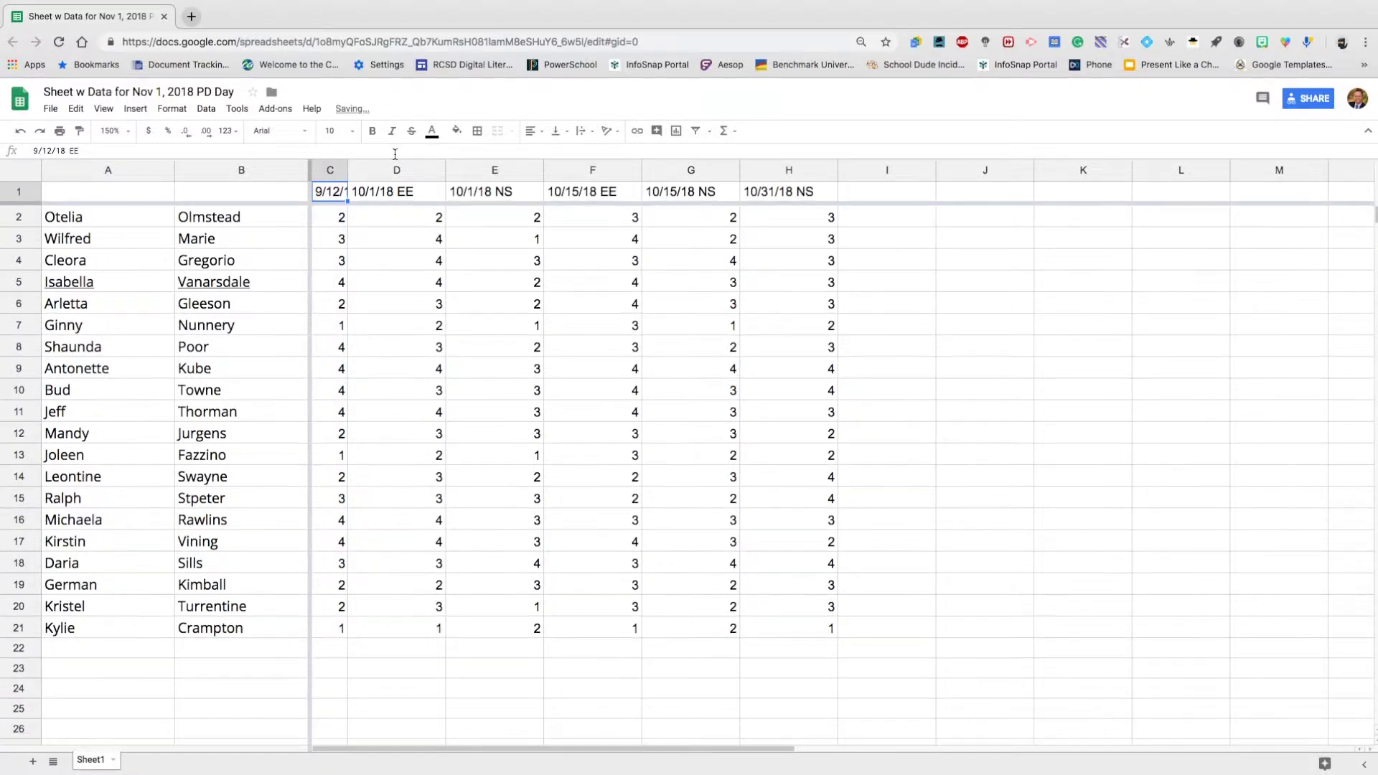
double_click(347, 167)
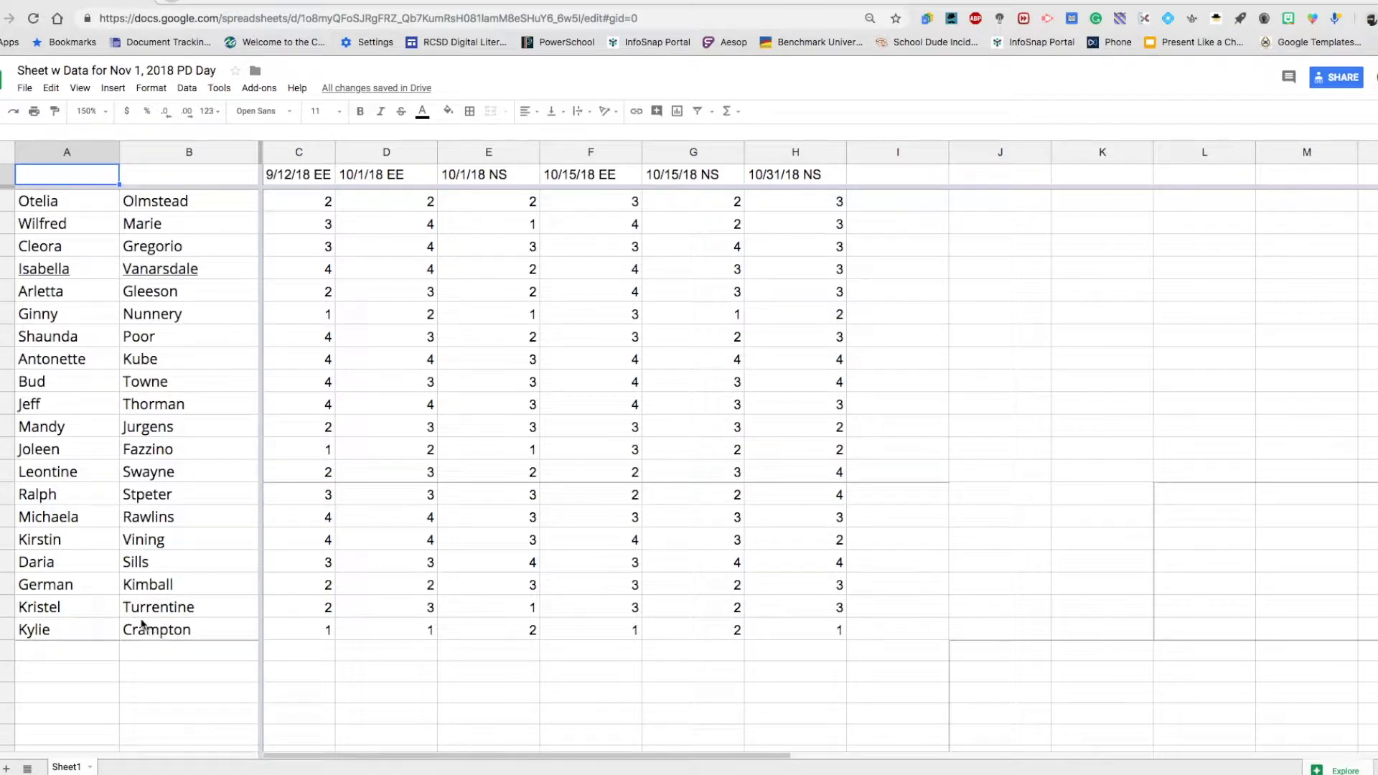
Step: Rename Sheet1 as "All Math Scores"
left_click(91, 769)
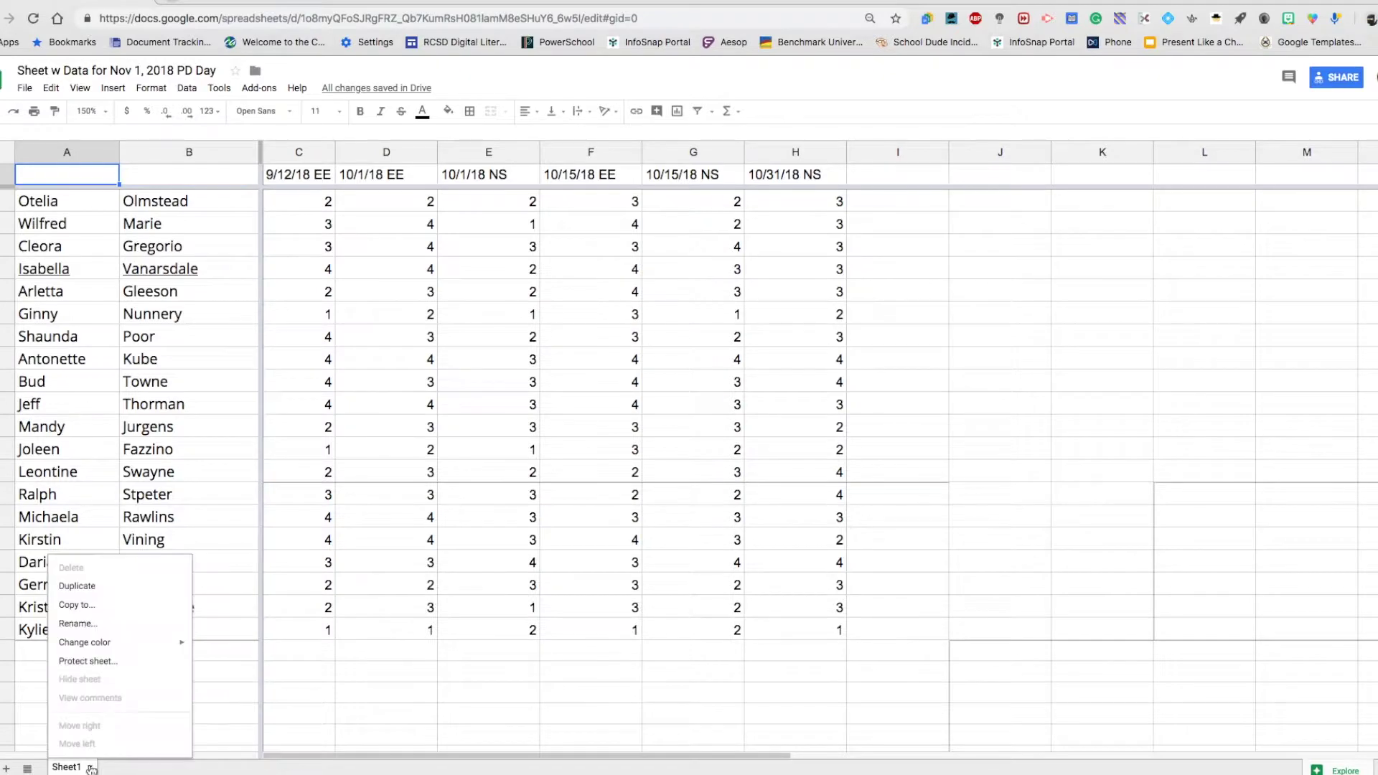
left_click(88, 626)
type("Math Sco")
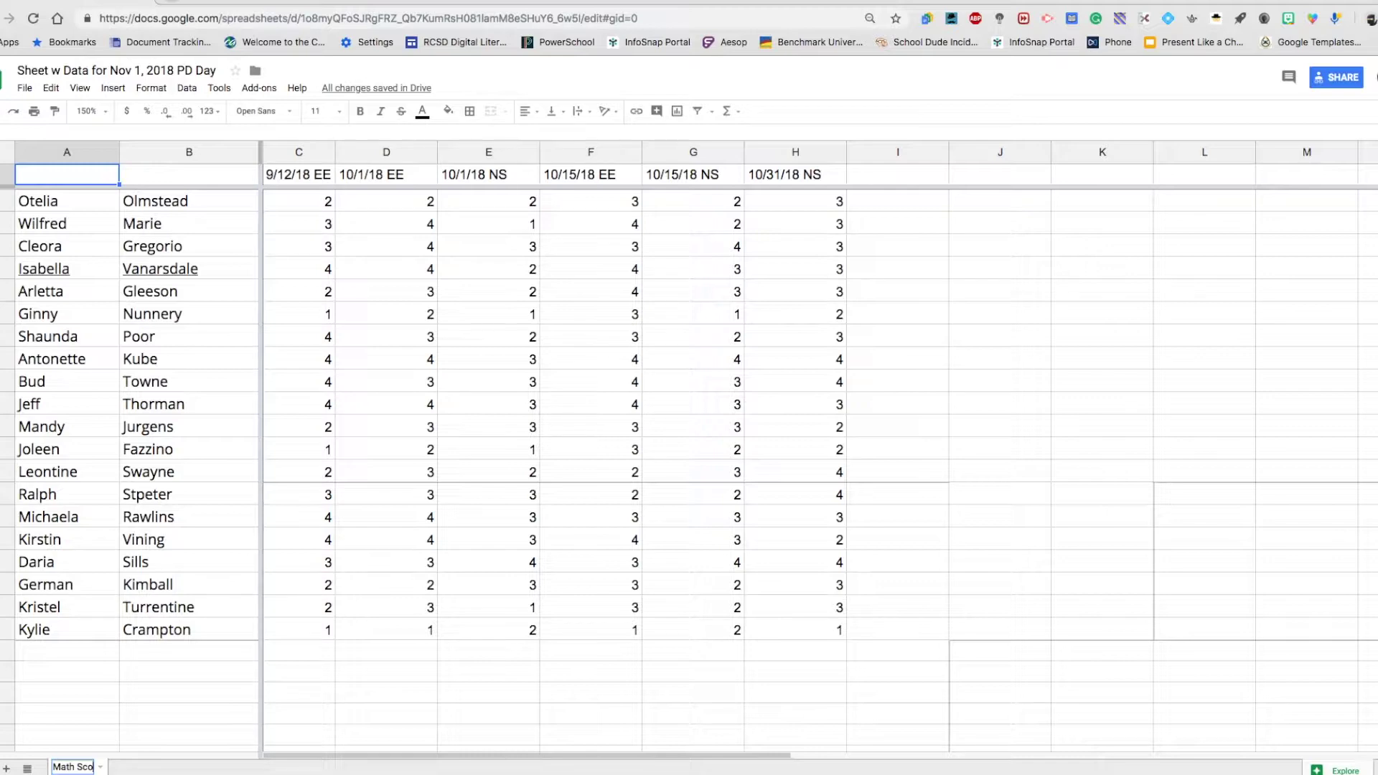
key("BackSpace")
key("BackSpace")
key("BackSpace")
key("BackSpace")
key("BackSpace")
key("BackSpace")
key("BackSpace")
key("BackSpace")
type("All Math Scores")
left_click(214, 695)
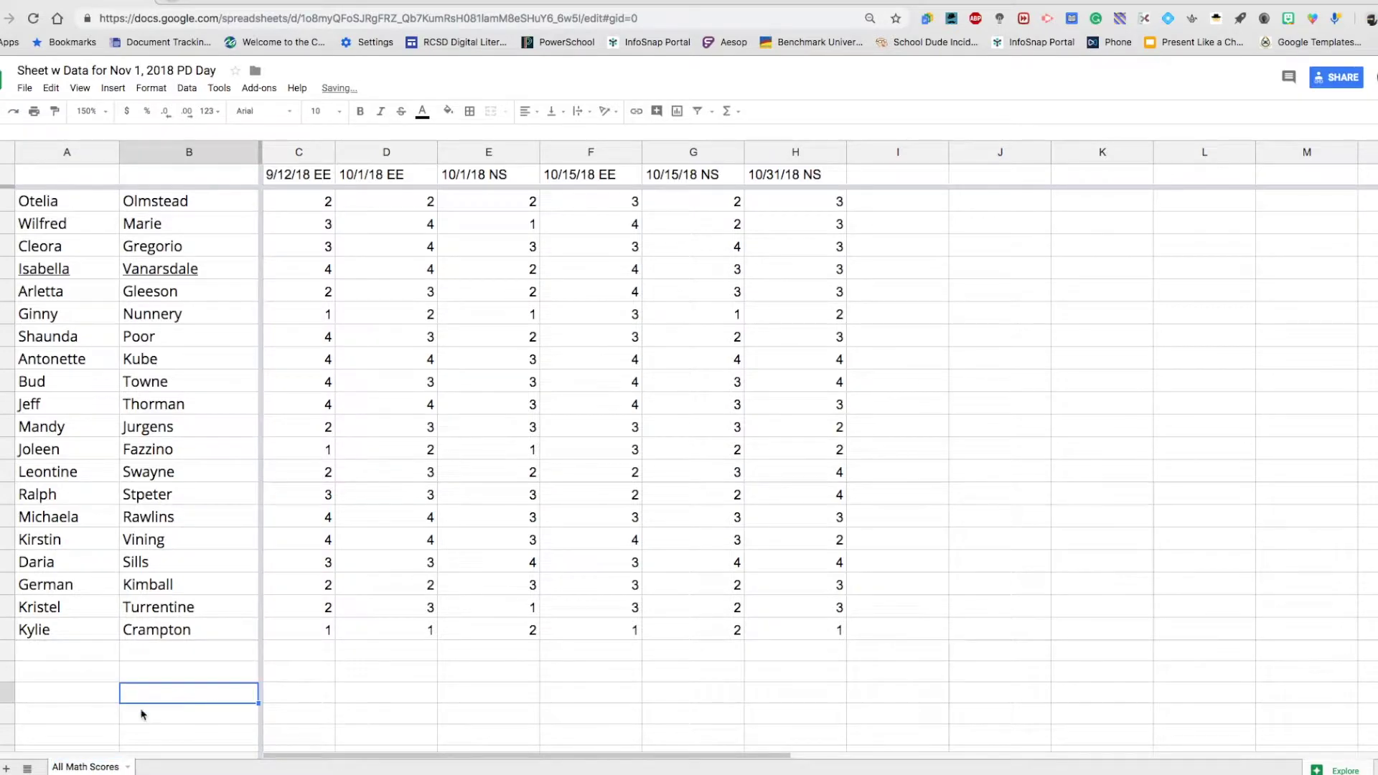
Step: Duplicate the All Math Scores sheet and rename the copy "EE Scores"
left_click(128, 768)
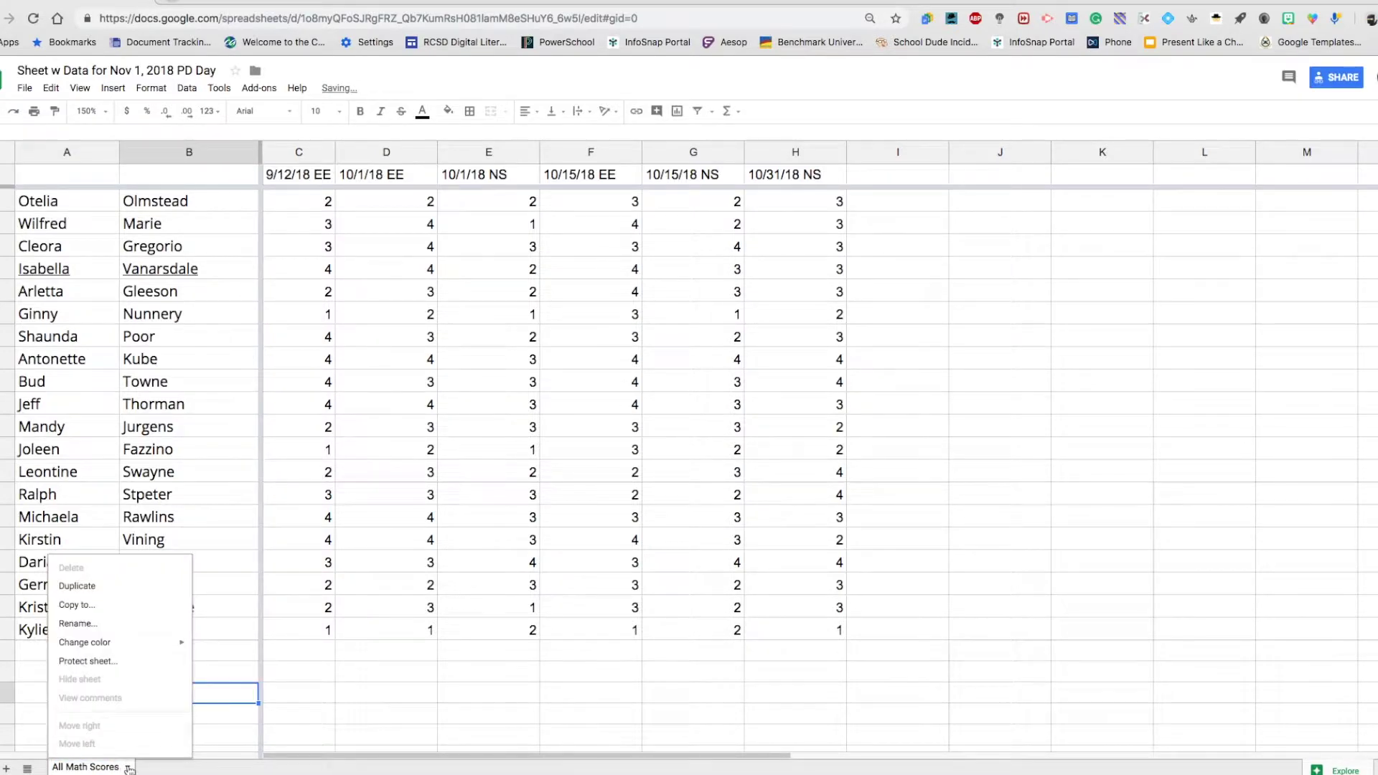
left_click(86, 590)
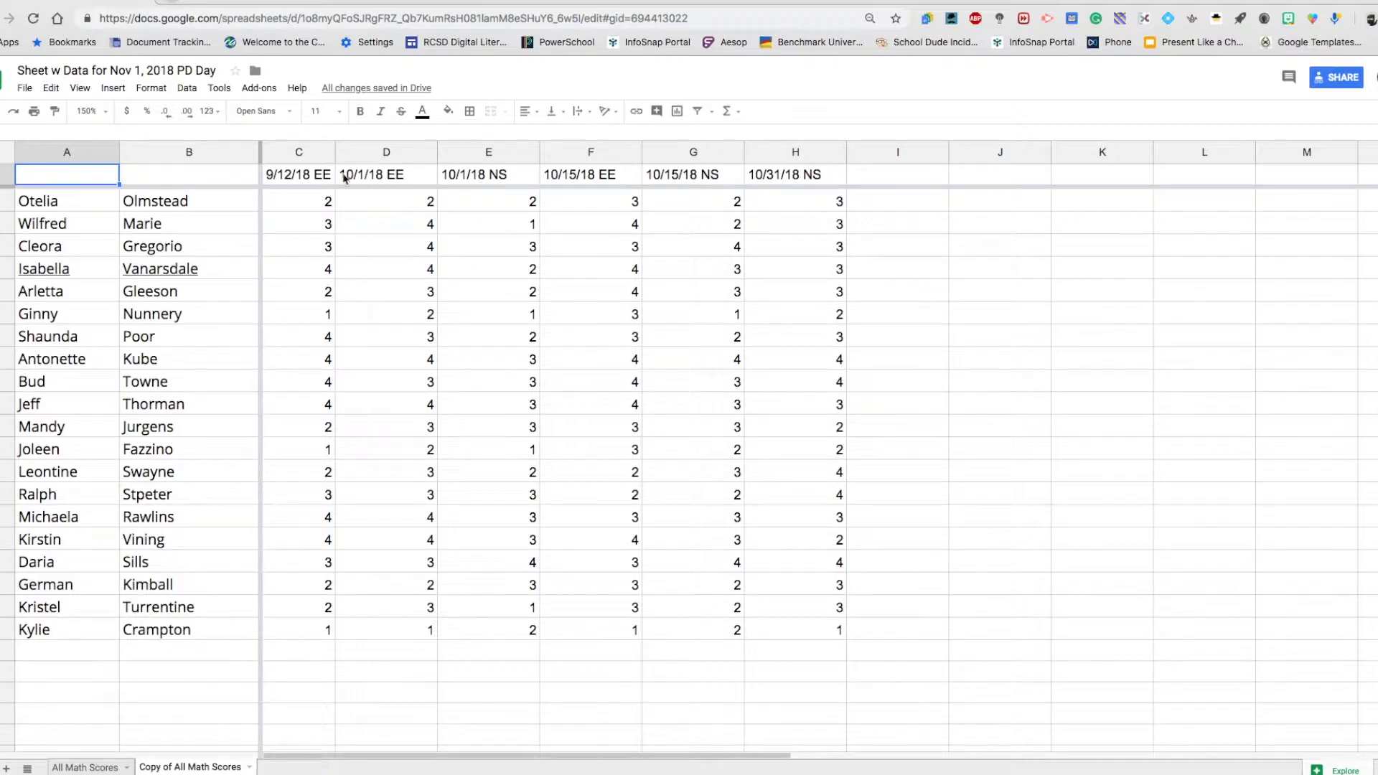
left_click(249, 767)
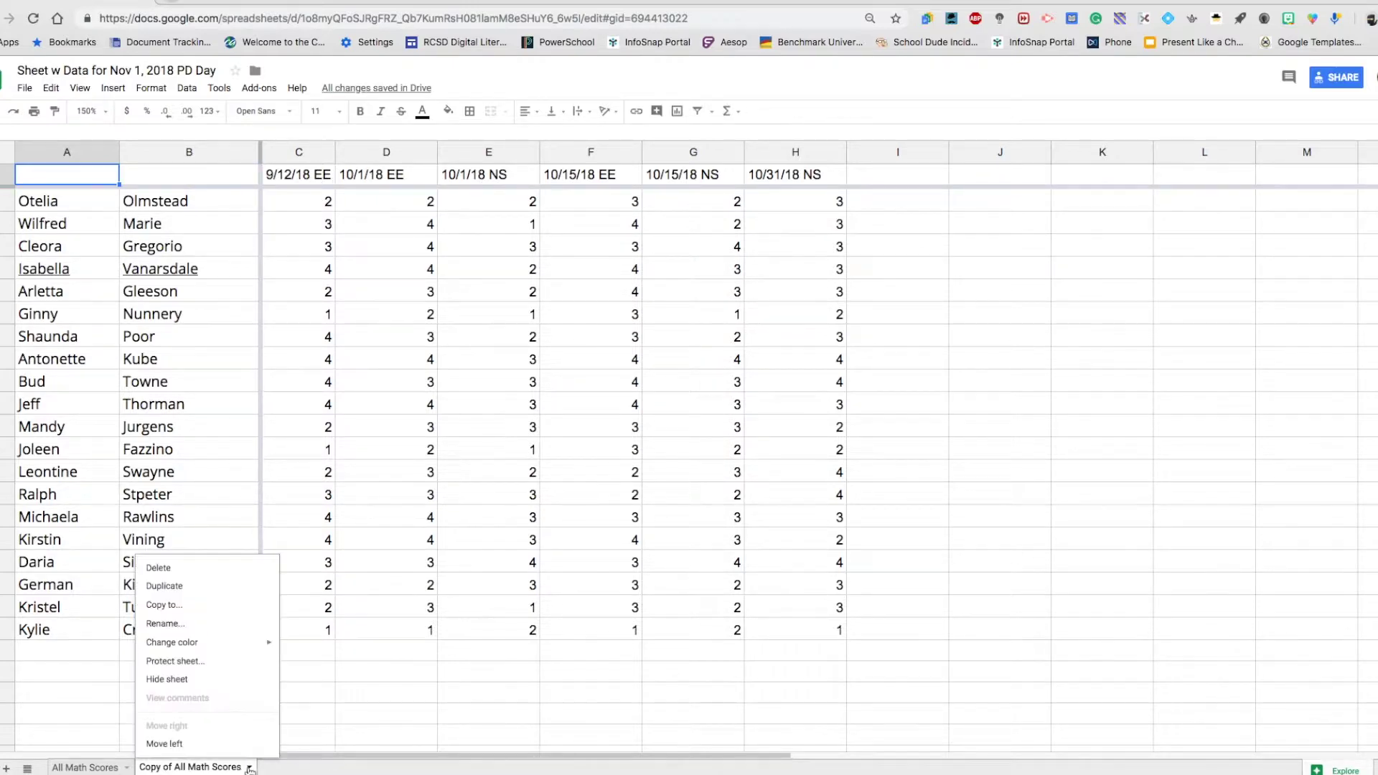
left_click(182, 624)
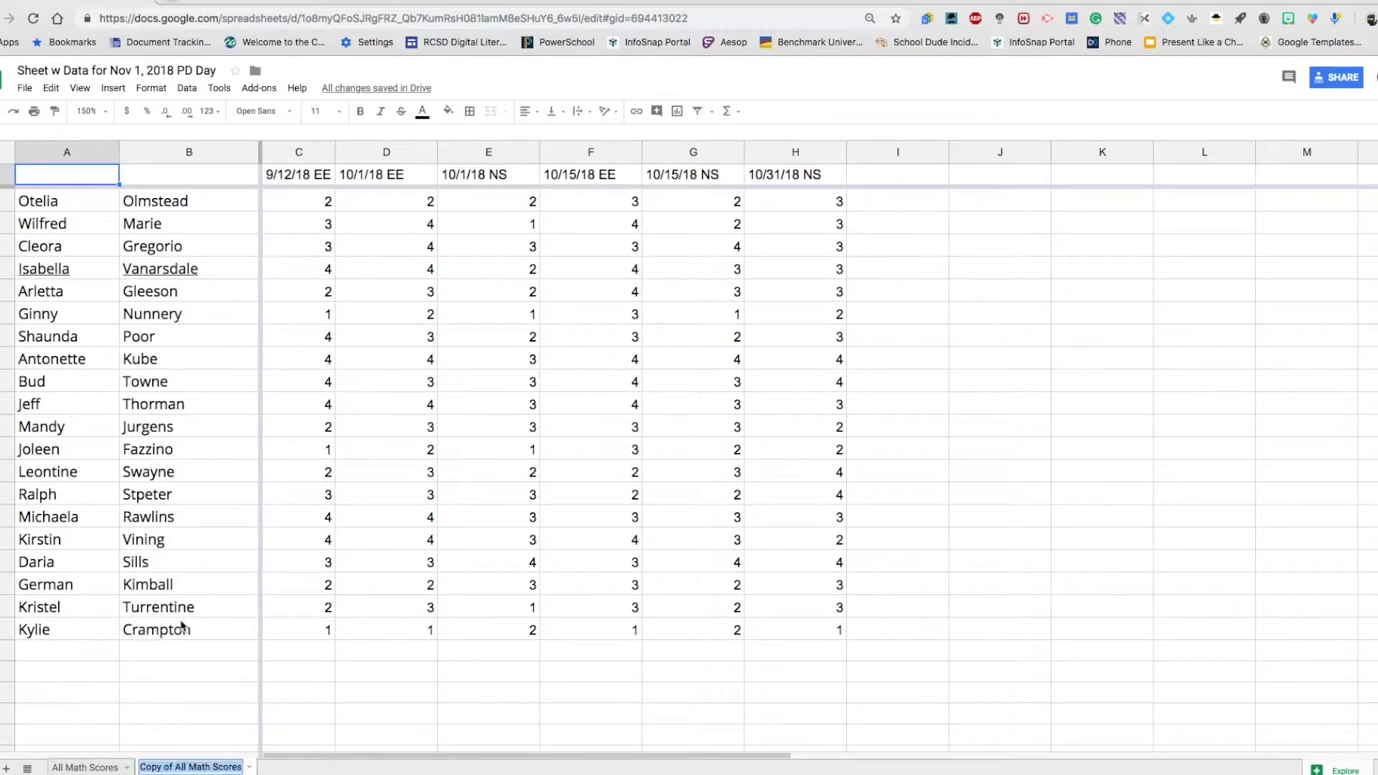
type("EE")
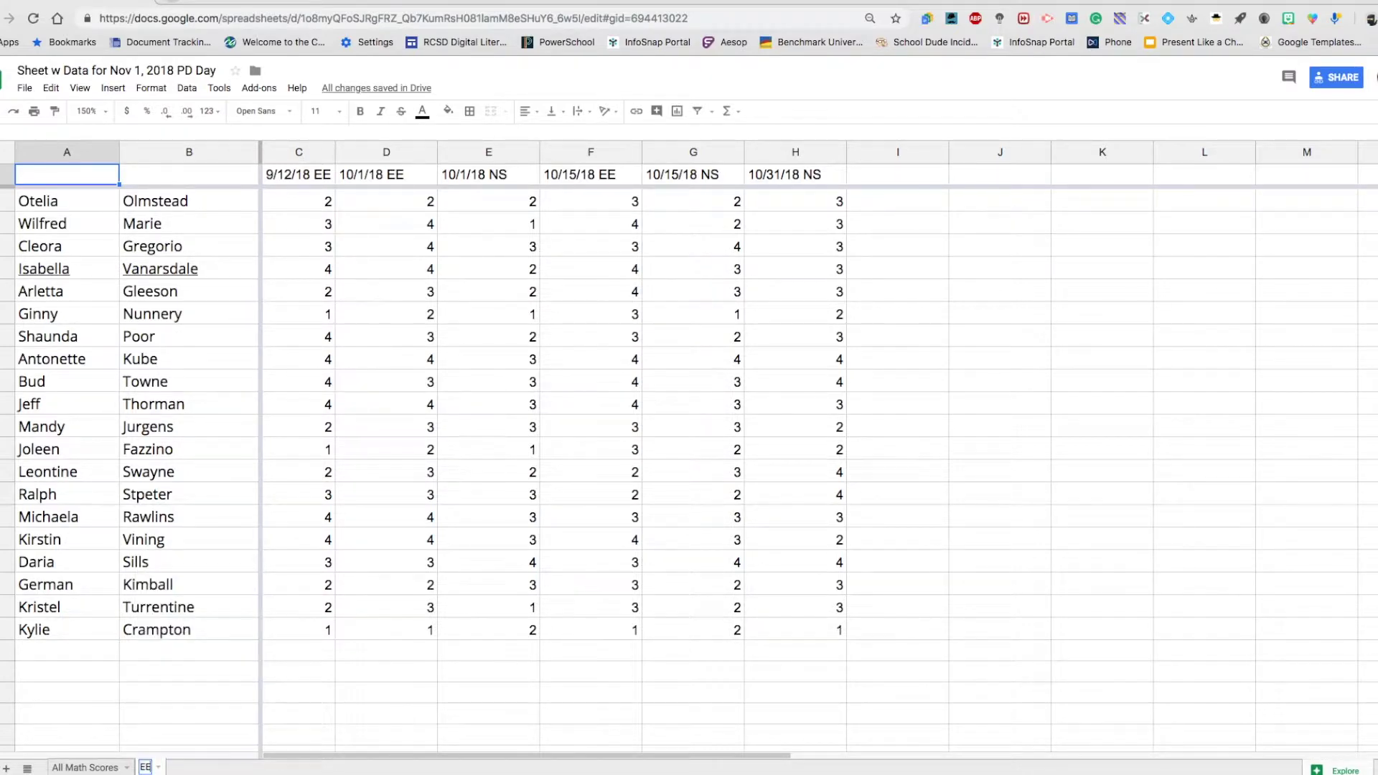
type(" Scores")
left_click(315, 637)
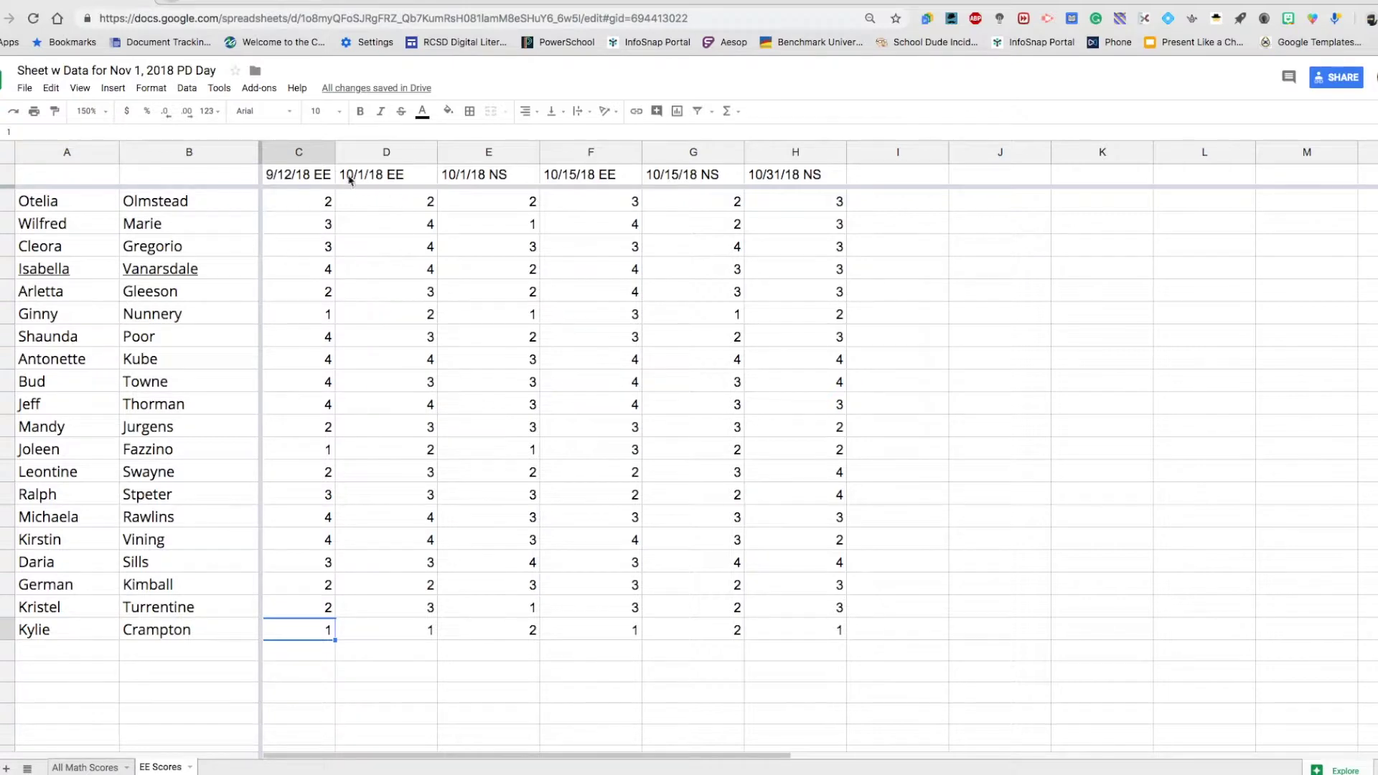
Step: Delete the 10/1/18 NS, 10/15/18 NS and 10/31/18 NS columns from the EE Scores sheet
left_click(479, 160)
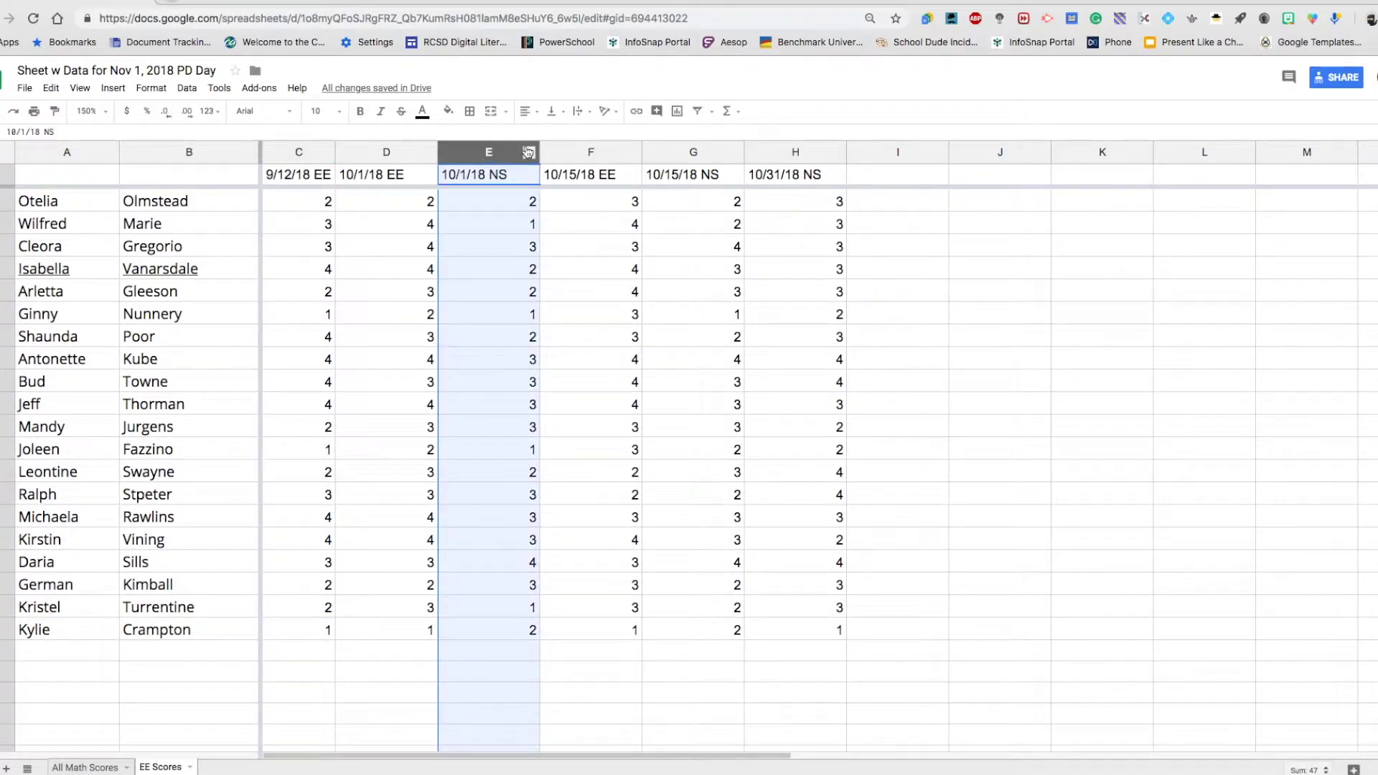
left_click(528, 153)
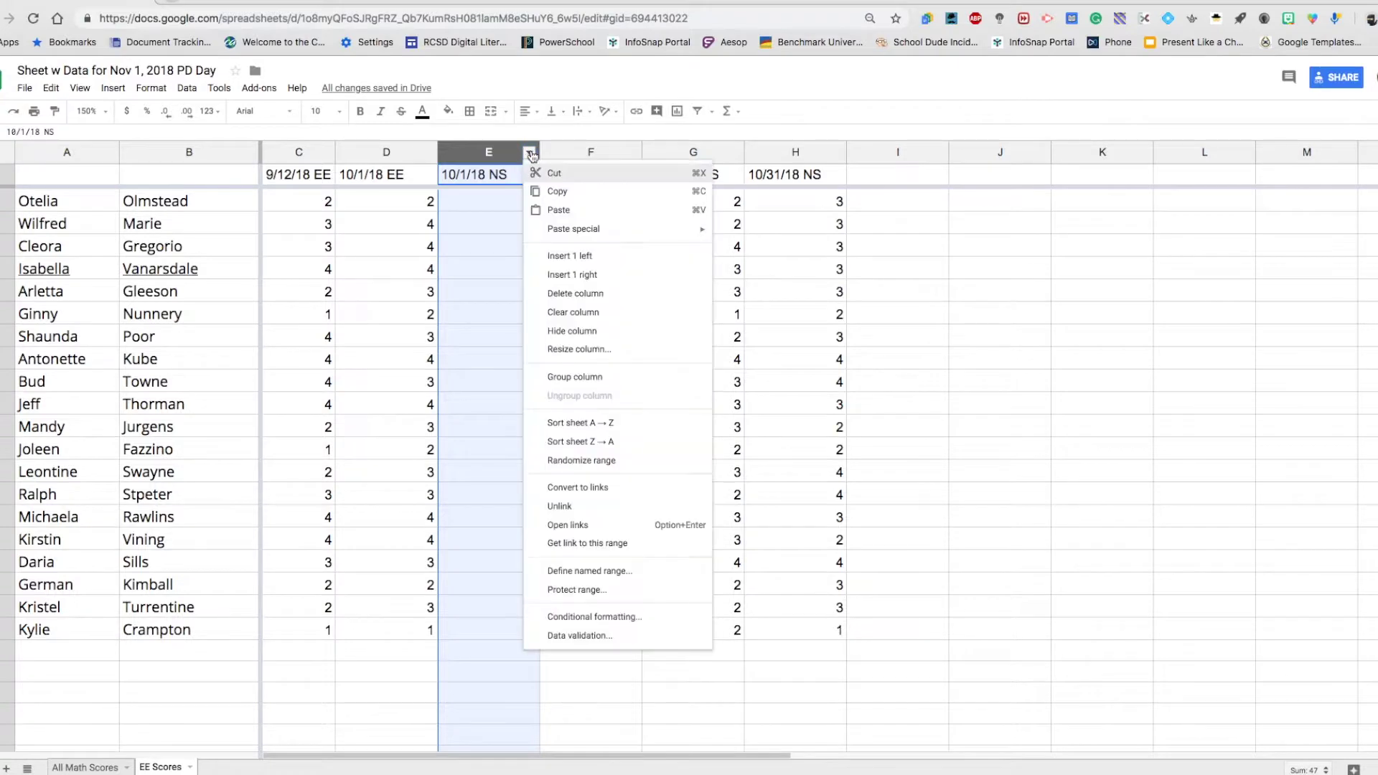
left_click(583, 294)
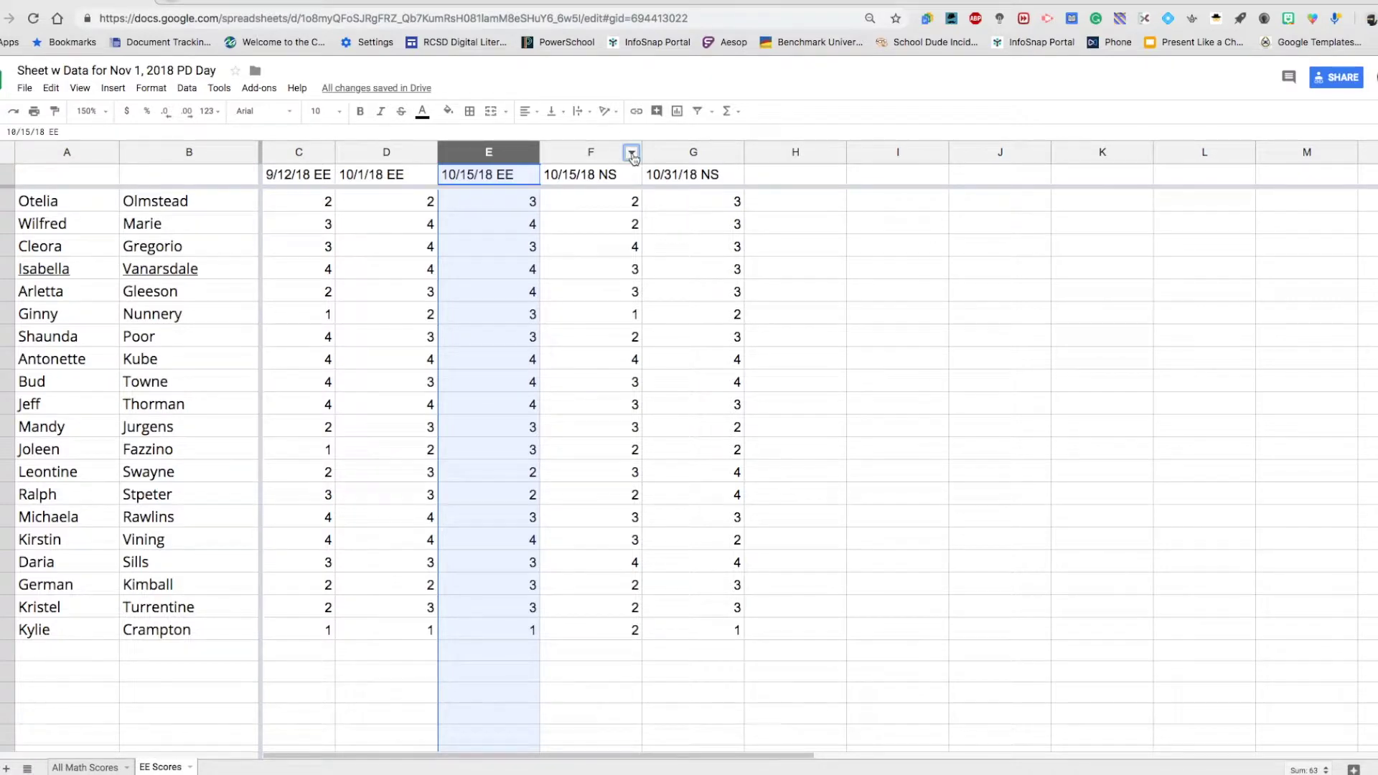
left_click(631, 155)
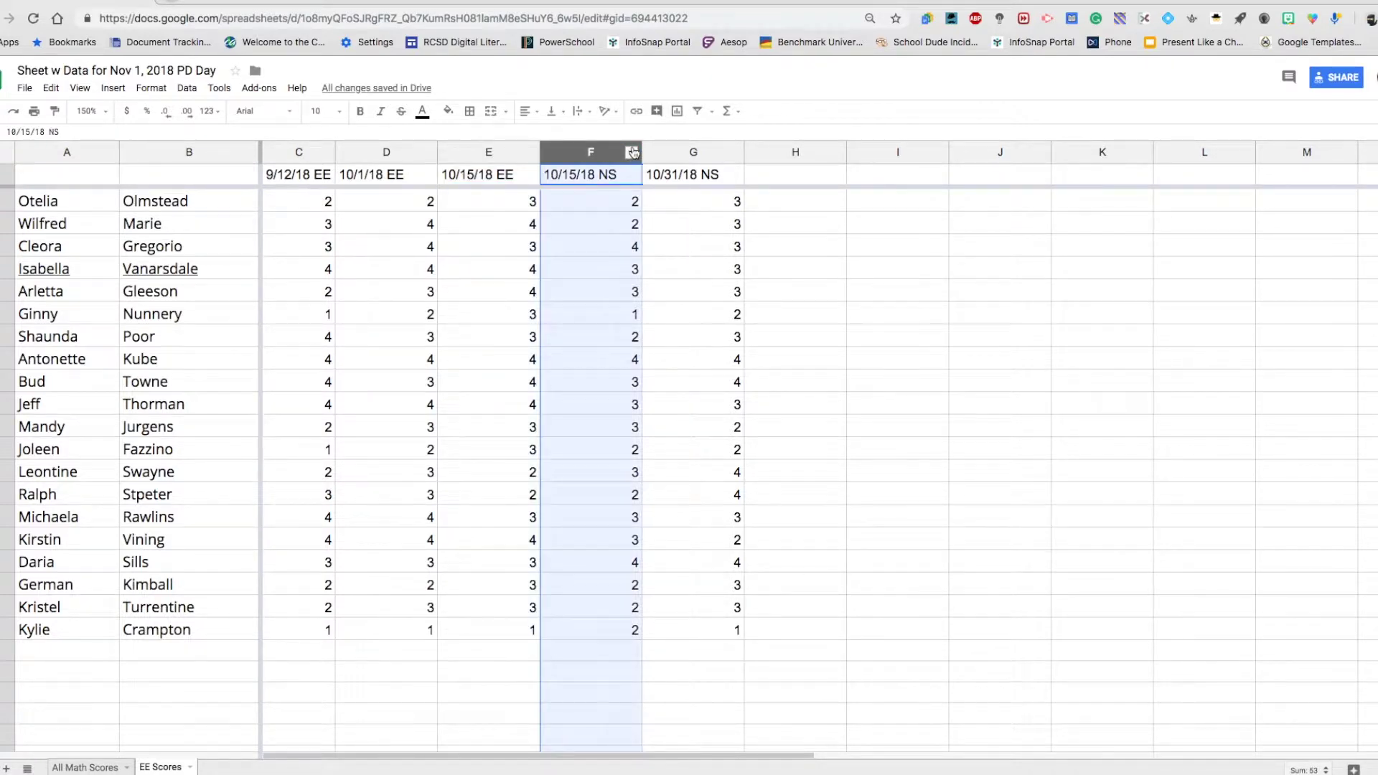
left_click(631, 152)
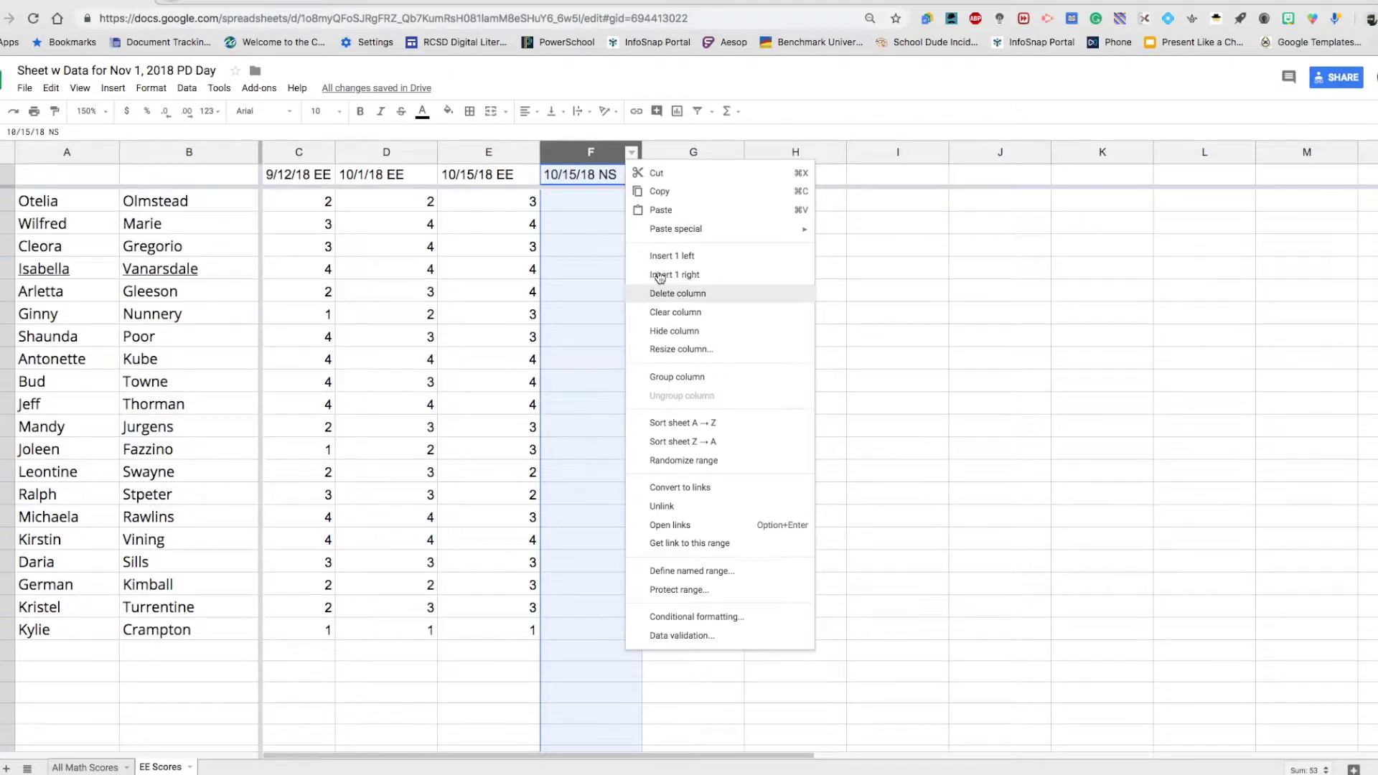
key("super+v")
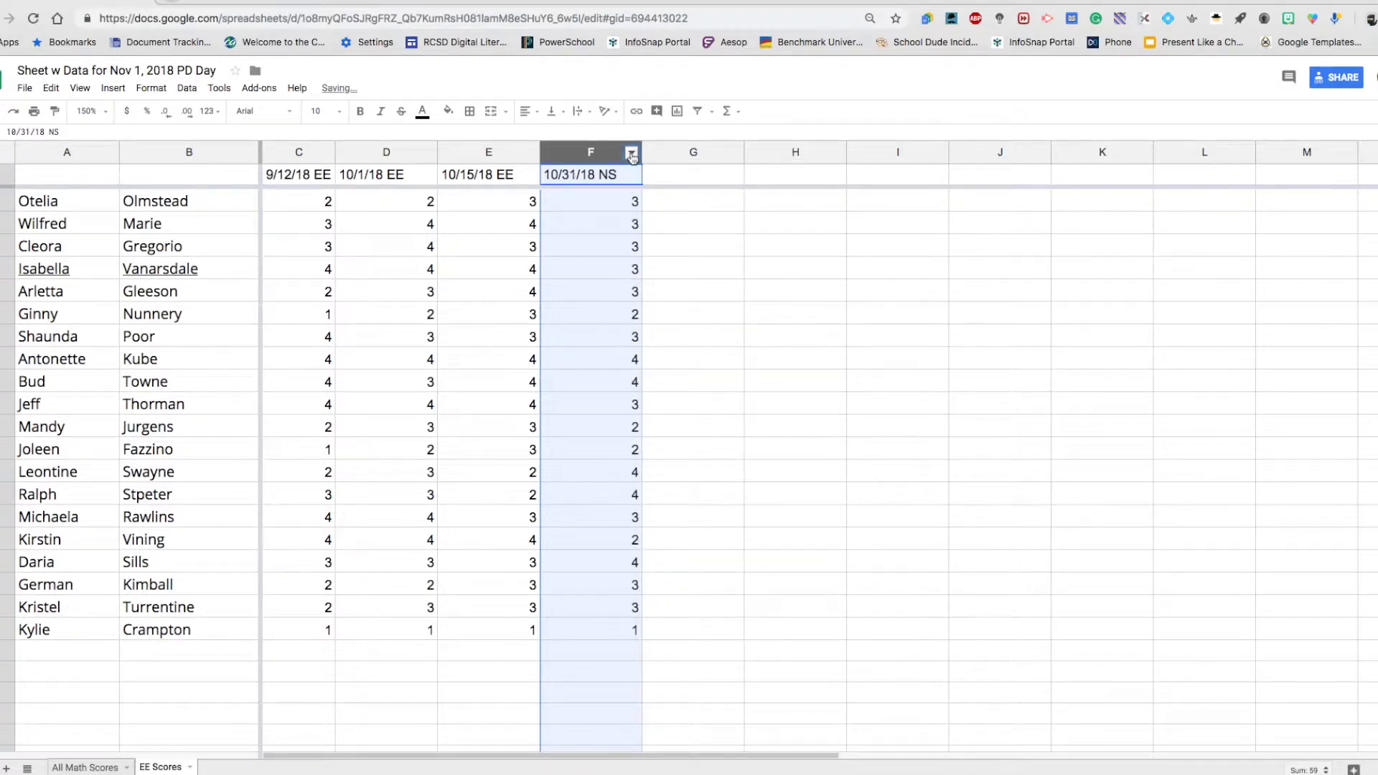
left_click(632, 153)
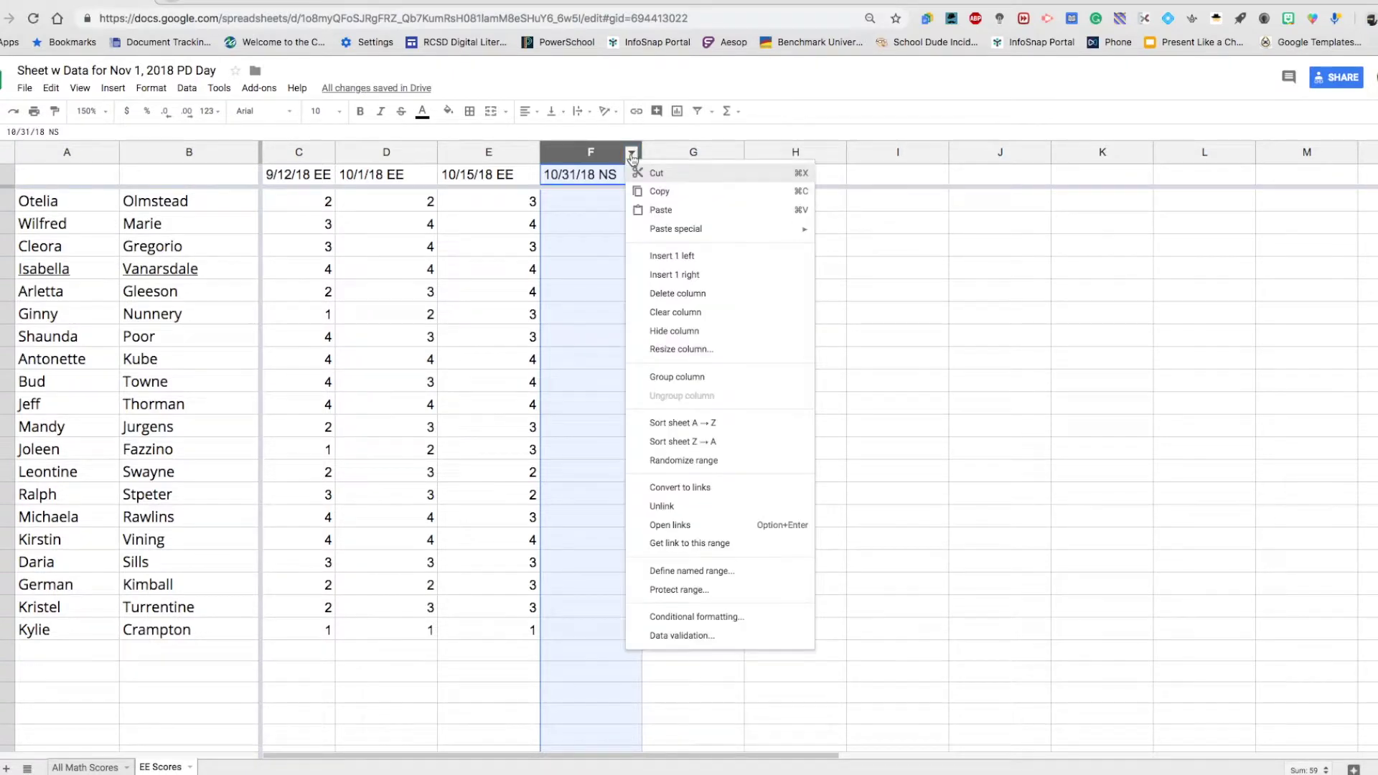
left_click(667, 294)
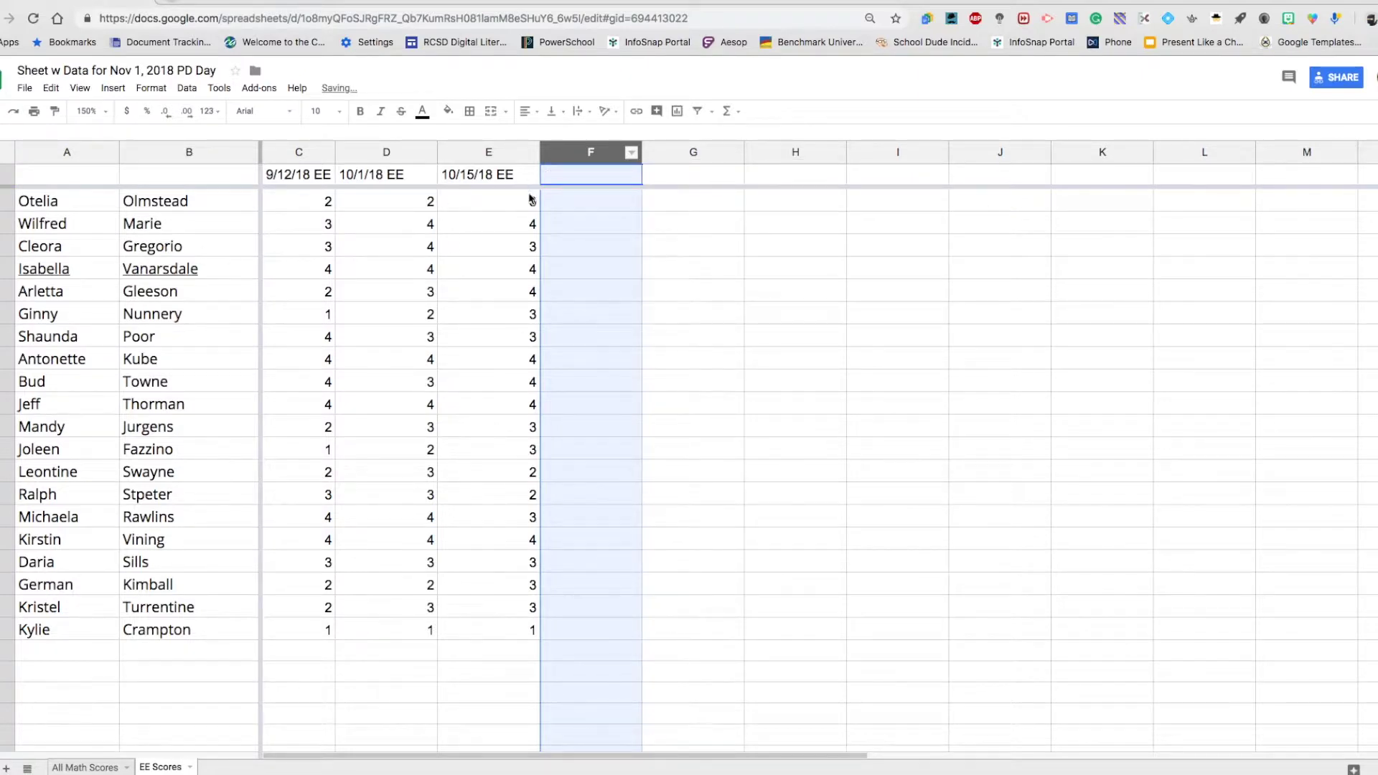
Step: Hide the 10/1/18 NS column on the All Math Scores sheet
left_click(88, 767)
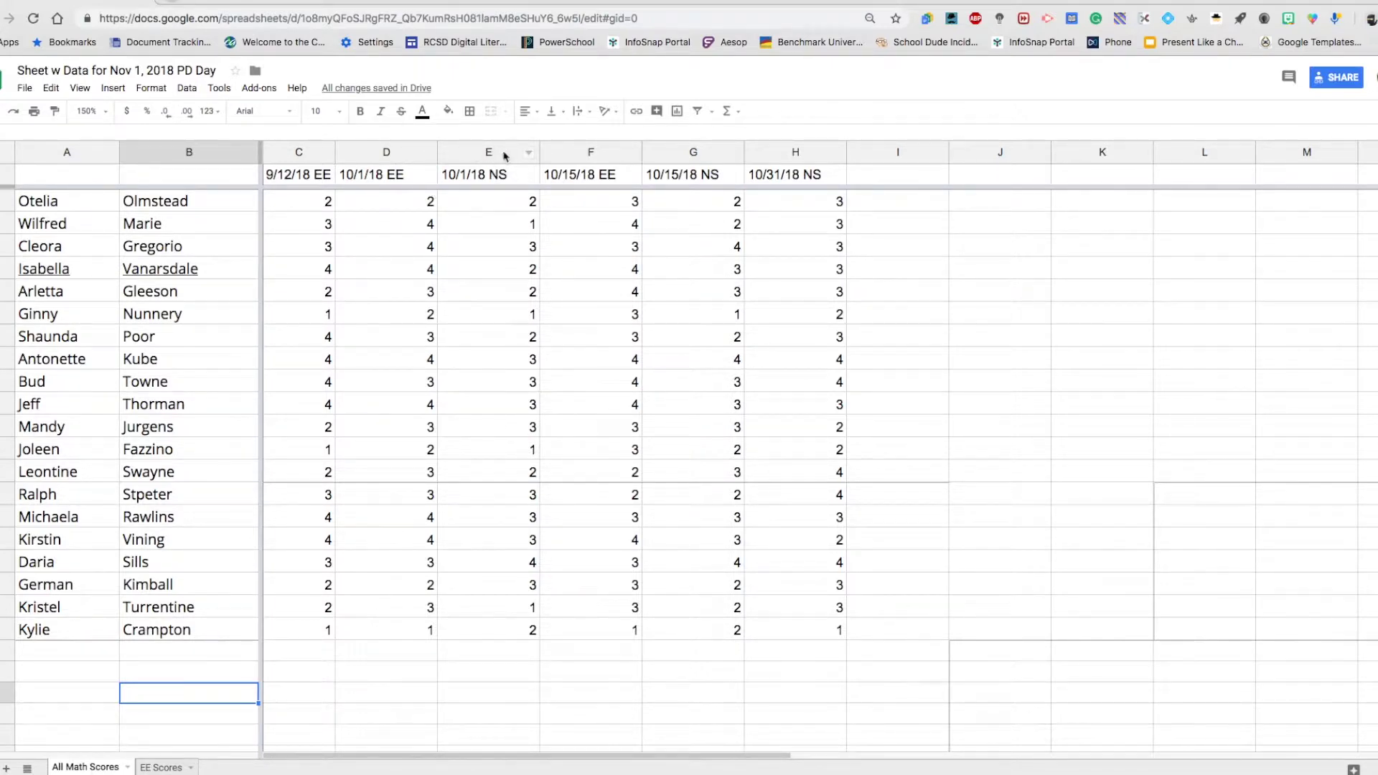
left_click(532, 158)
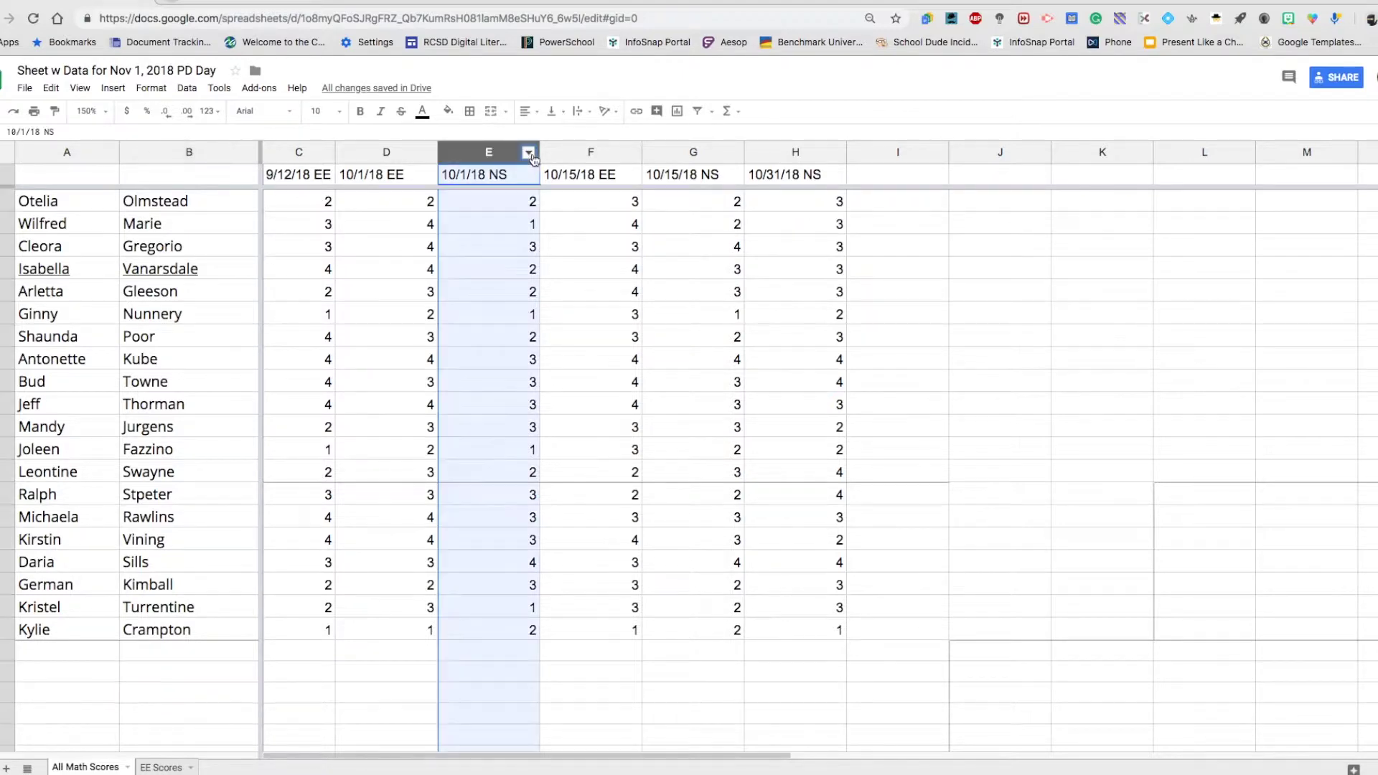
left_click(529, 154)
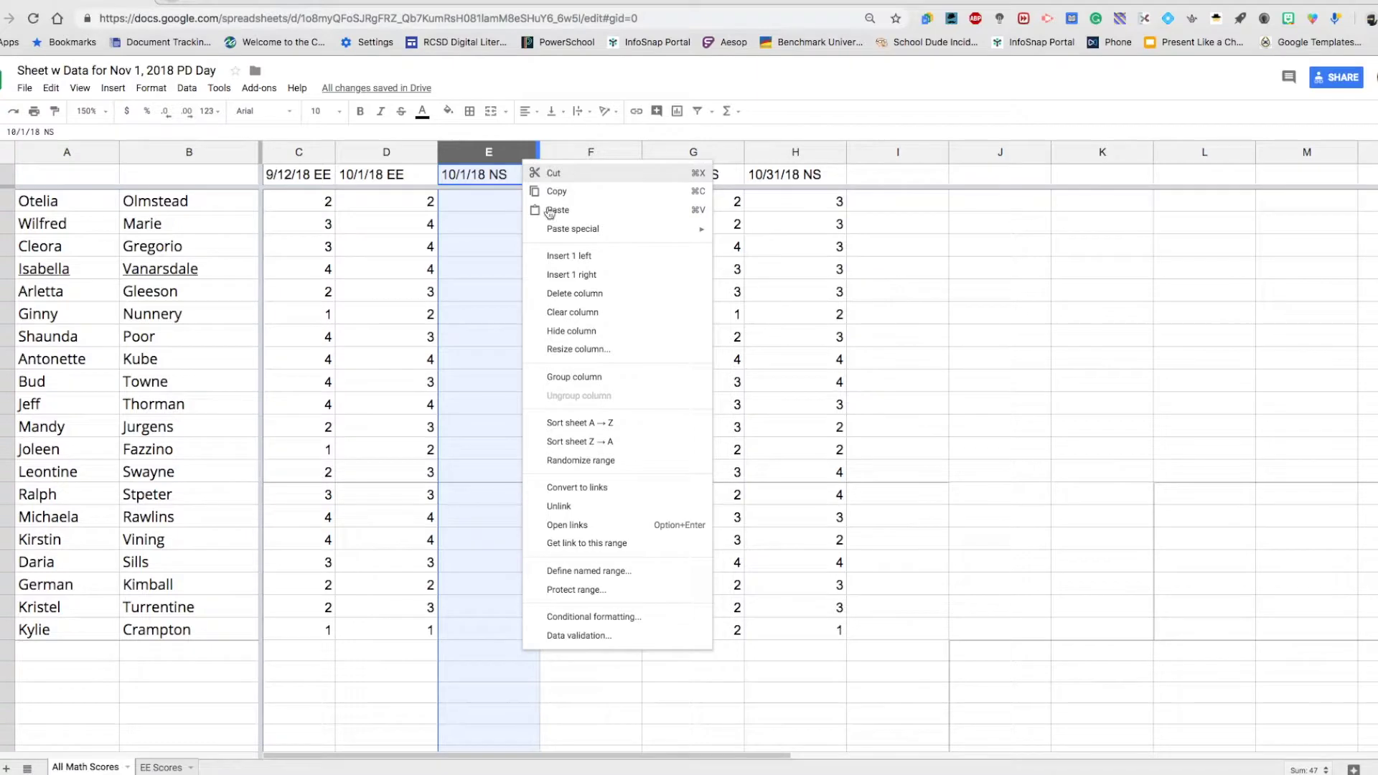
left_click(561, 333)
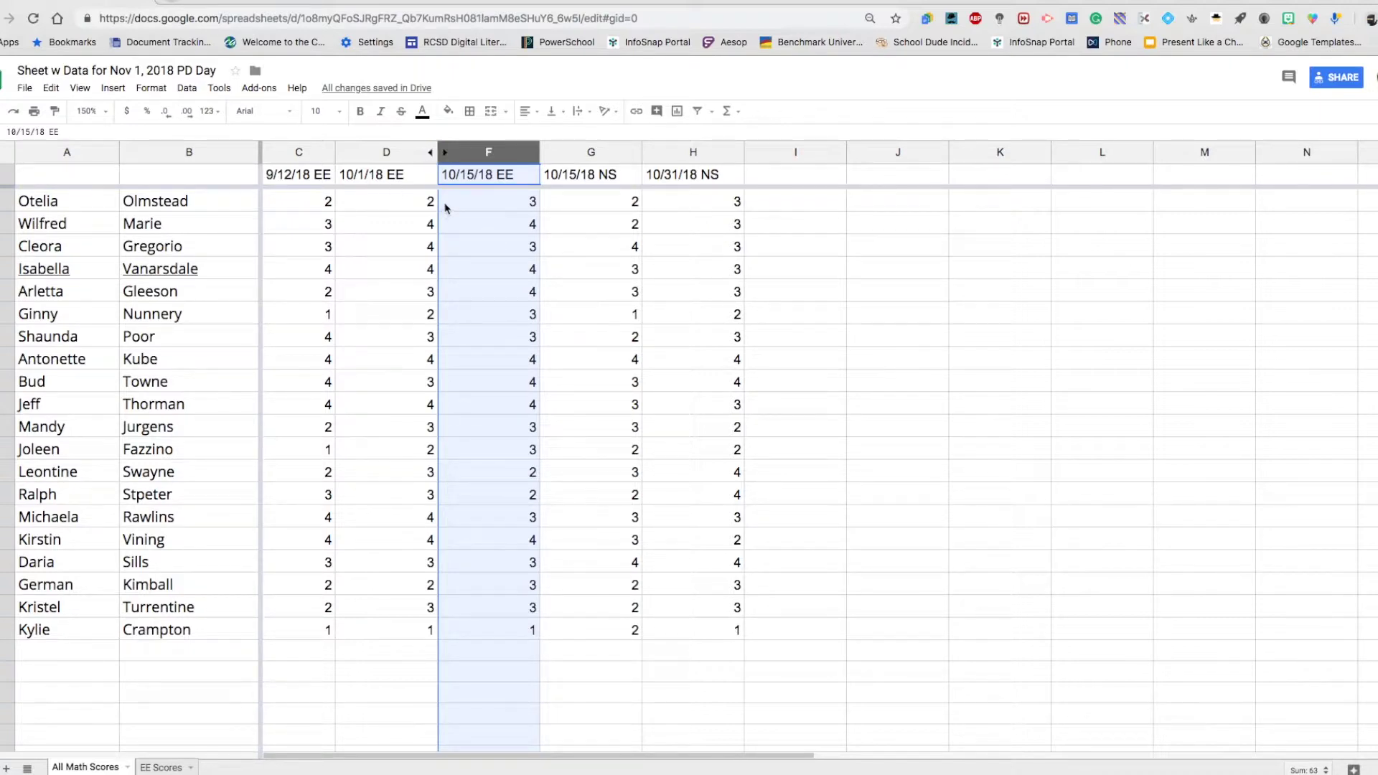
Step: Unhide the hidden column between 10/1/18 EE and 10/15/18 EE
left_click(446, 155)
left_click(444, 154)
left_click(431, 153)
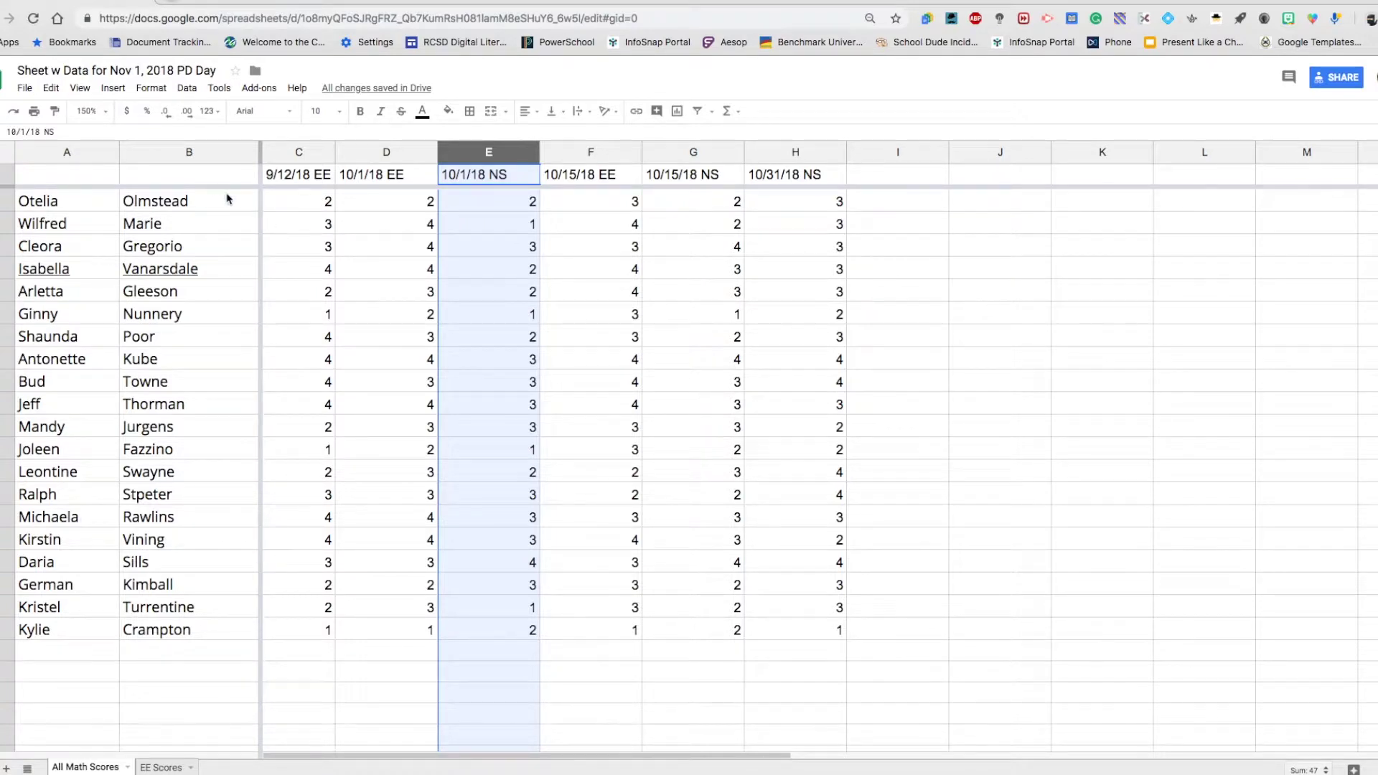
left_click(481, 320)
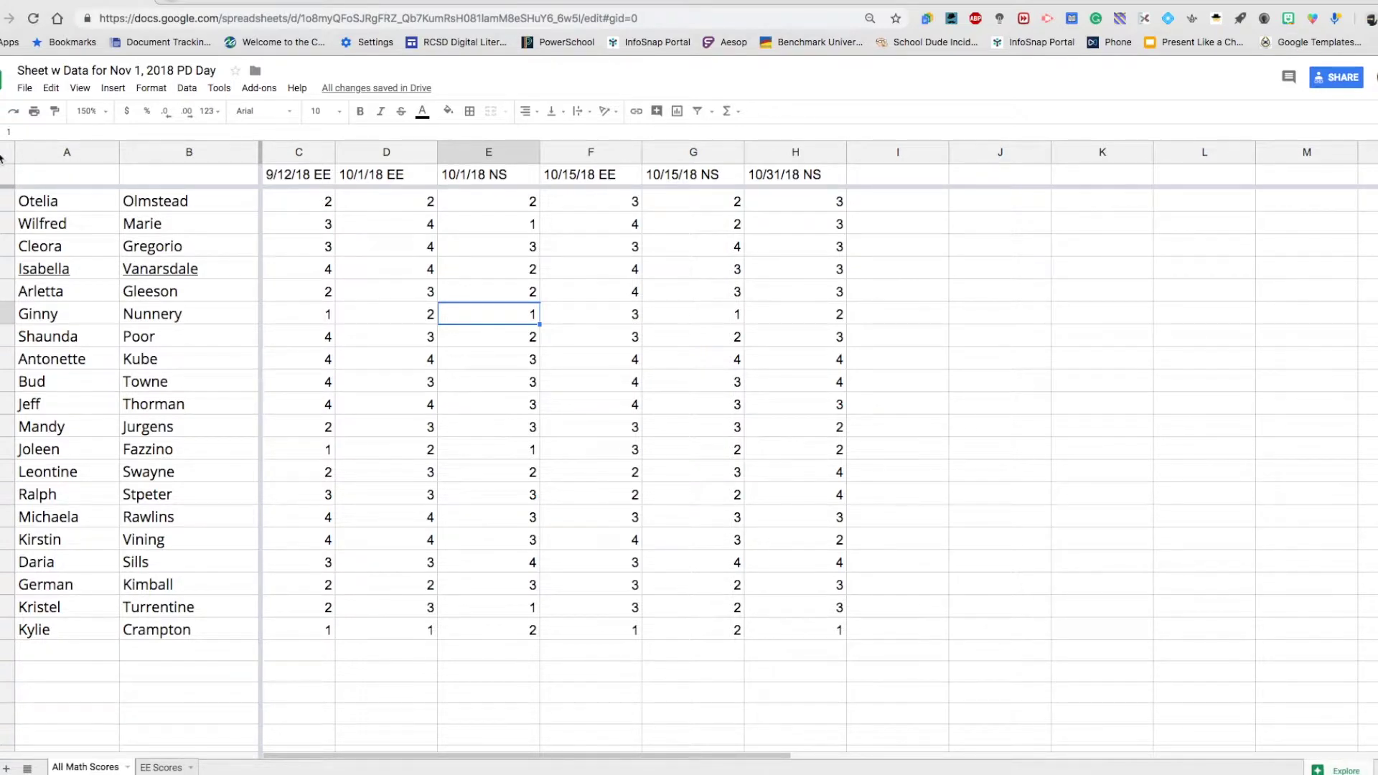
Step: Change the font of header cell C1 and of the entire All Math Scores sheet to Georgia
left_click(302, 183)
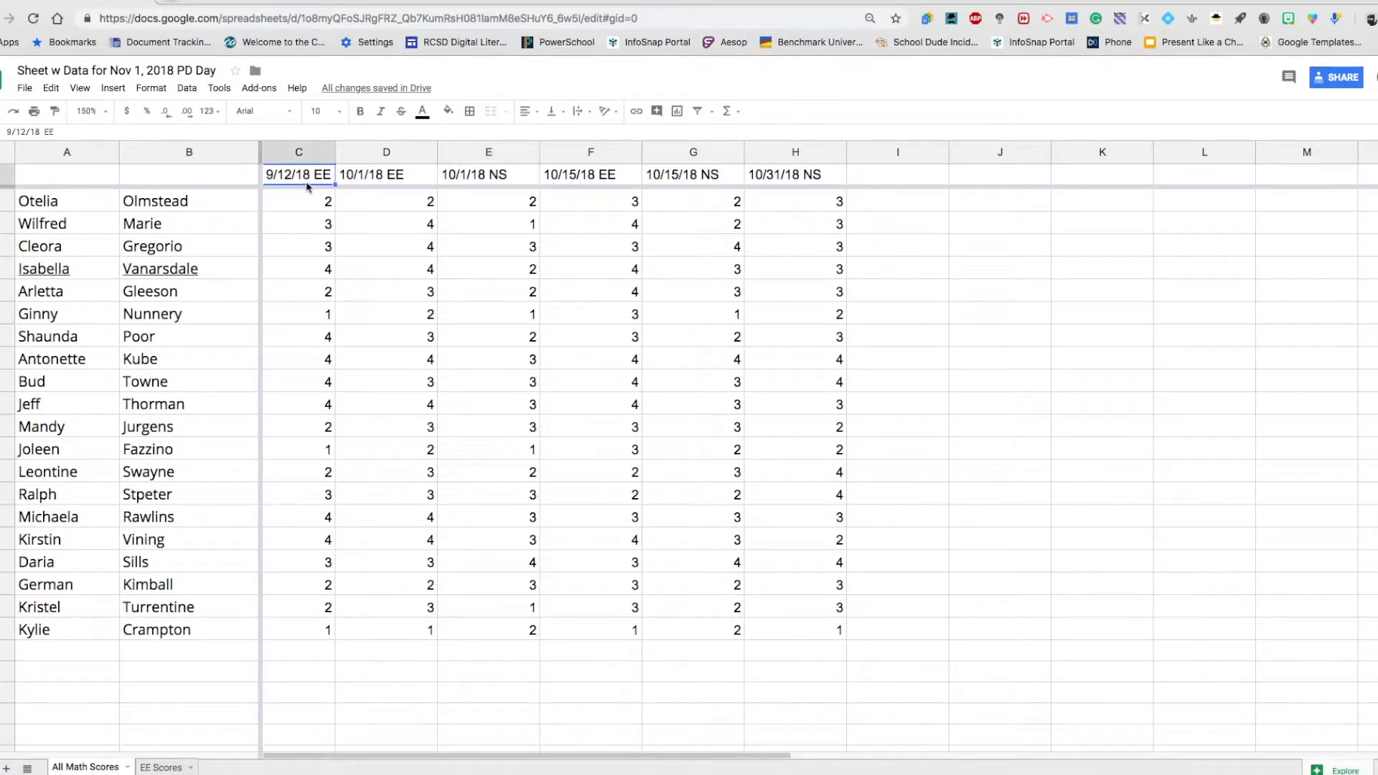
left_click(298, 112)
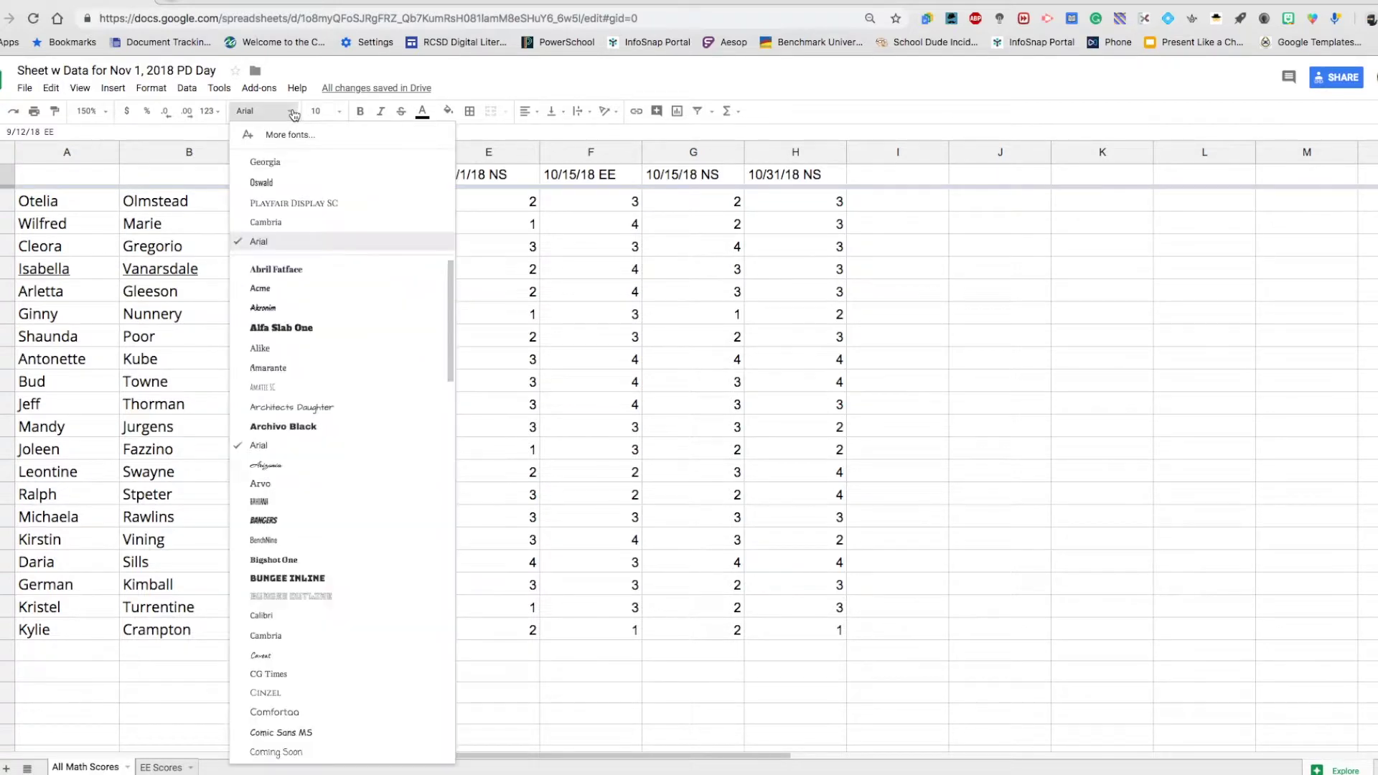
left_click(277, 163)
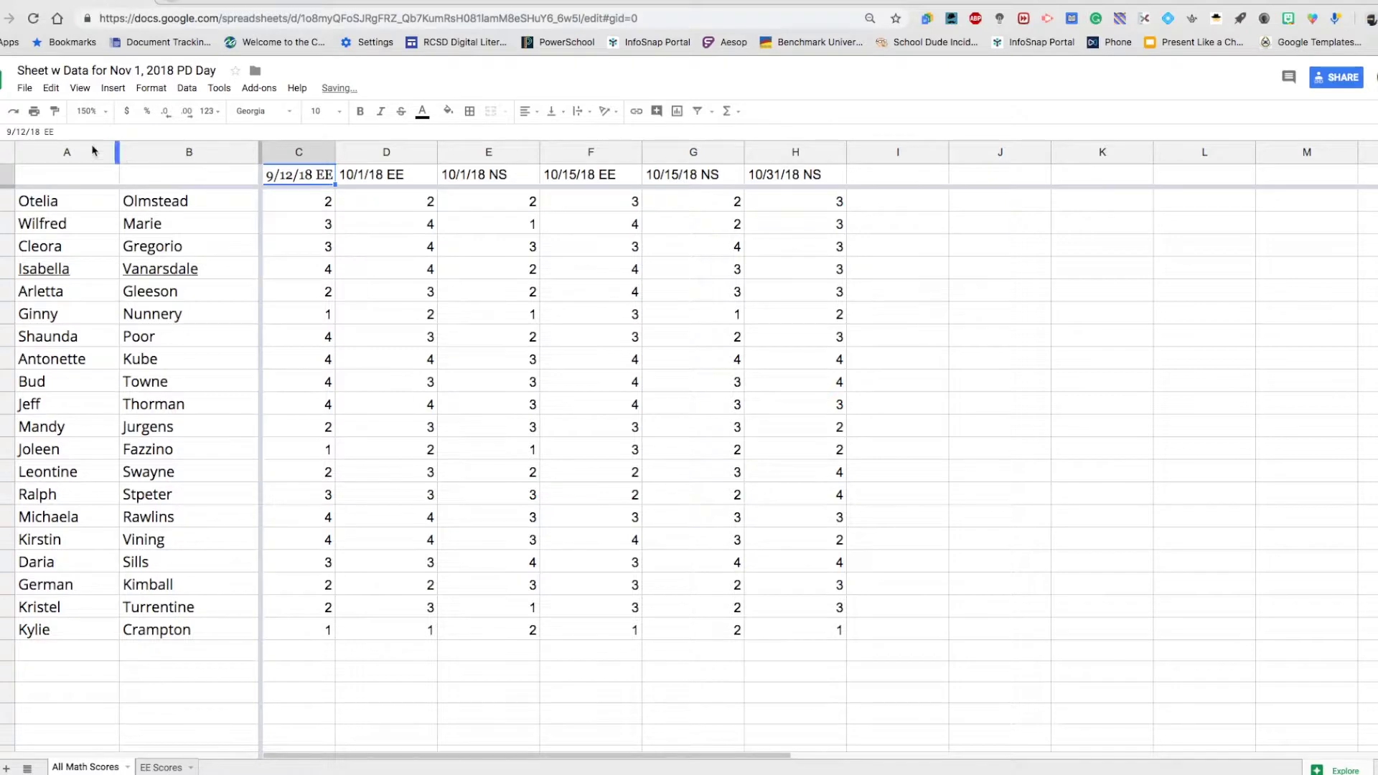
key("ctrl+a")
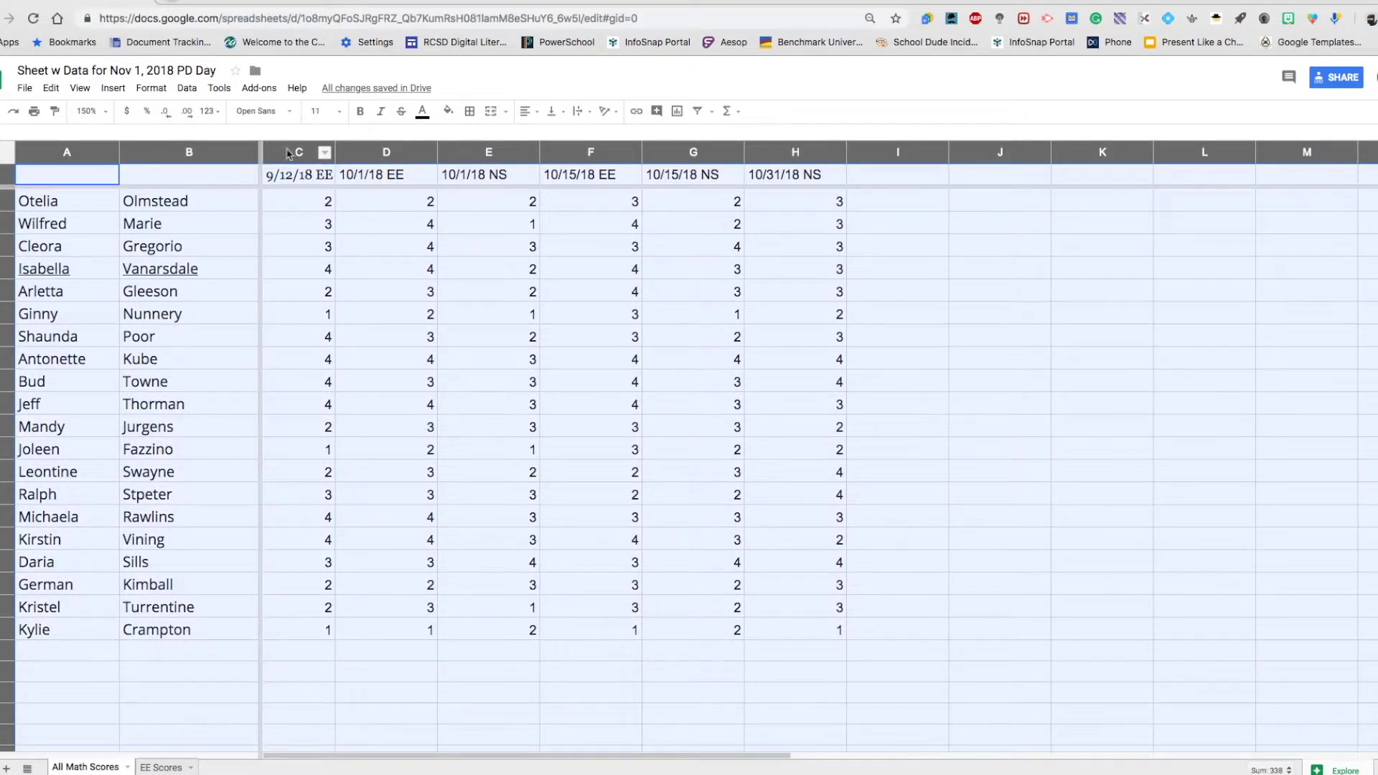
left_click(289, 114)
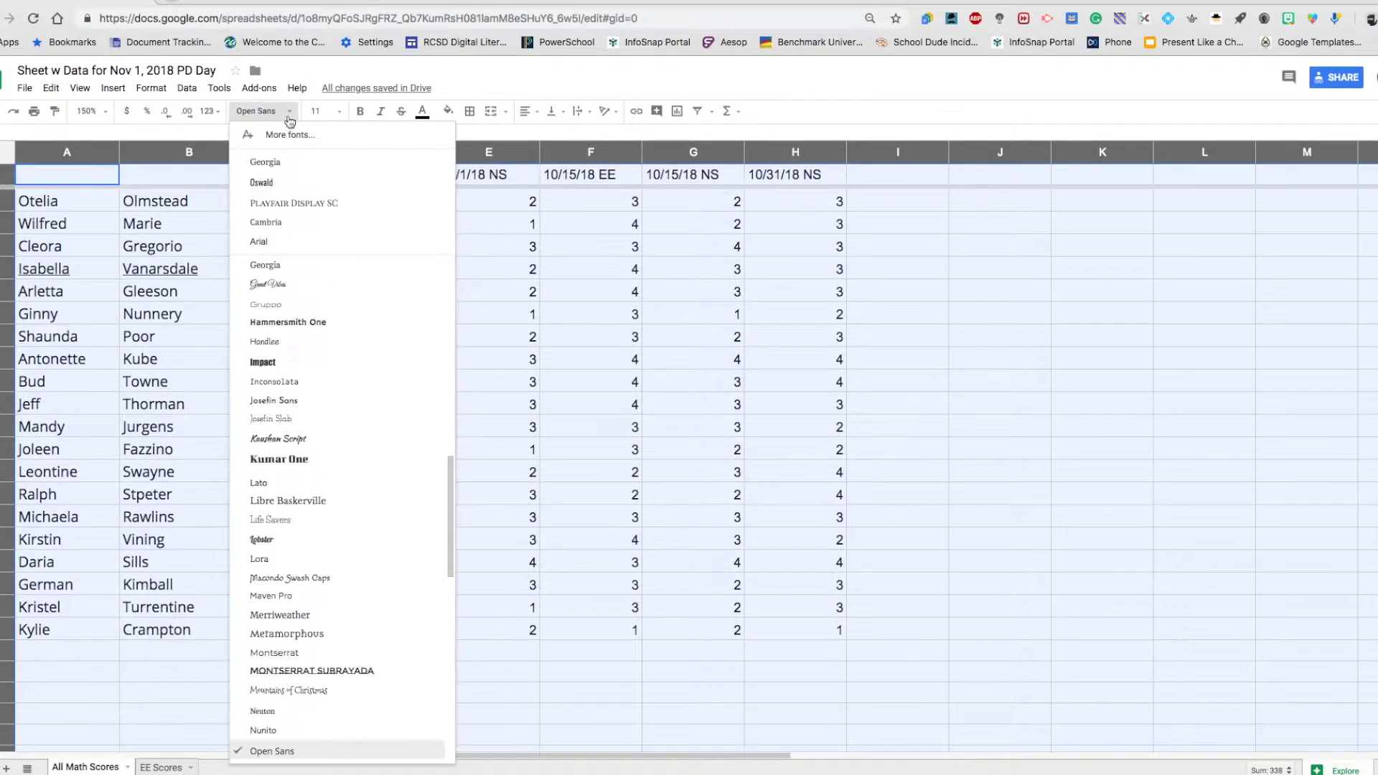
left_click(268, 166)
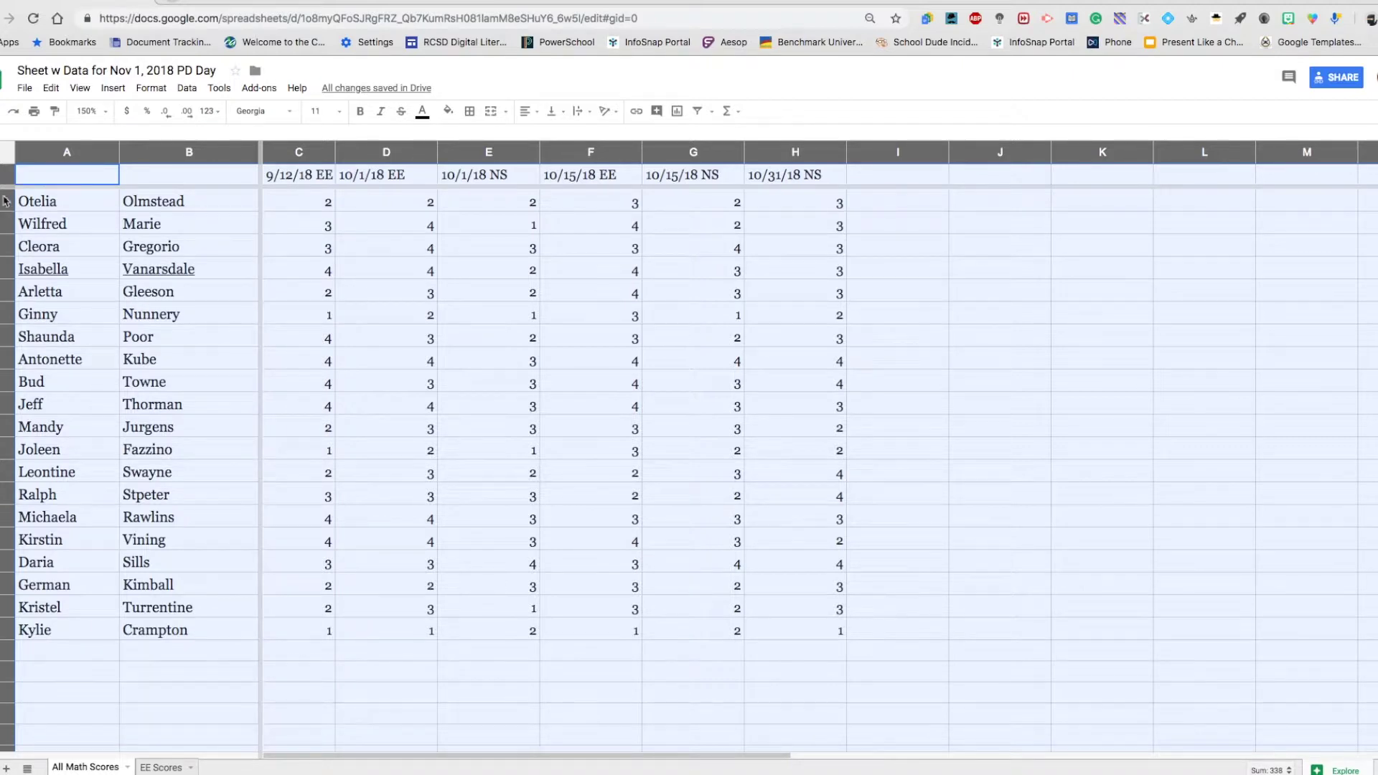
Step: Fill the whole header row 1 with light blue
left_click(6, 202)
left_click(6, 175)
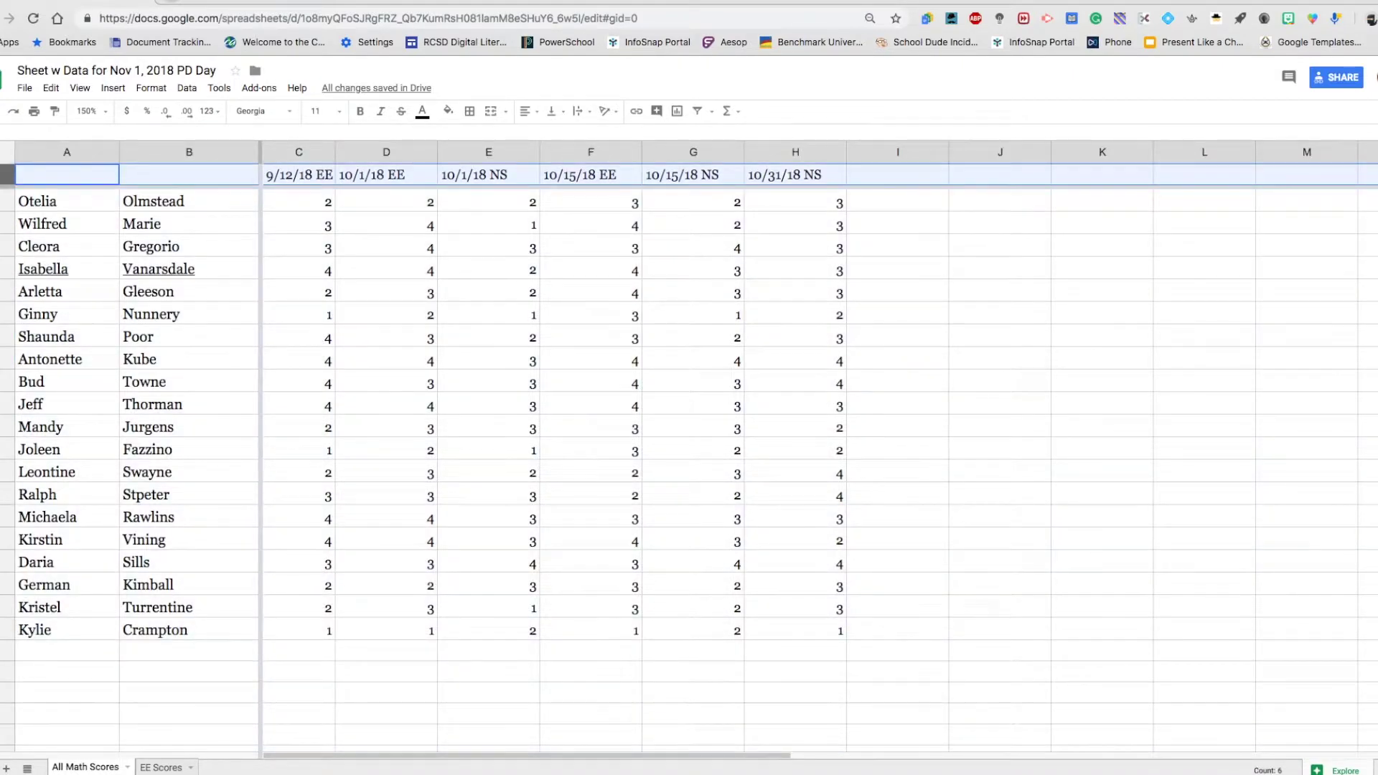
left_click(455, 116)
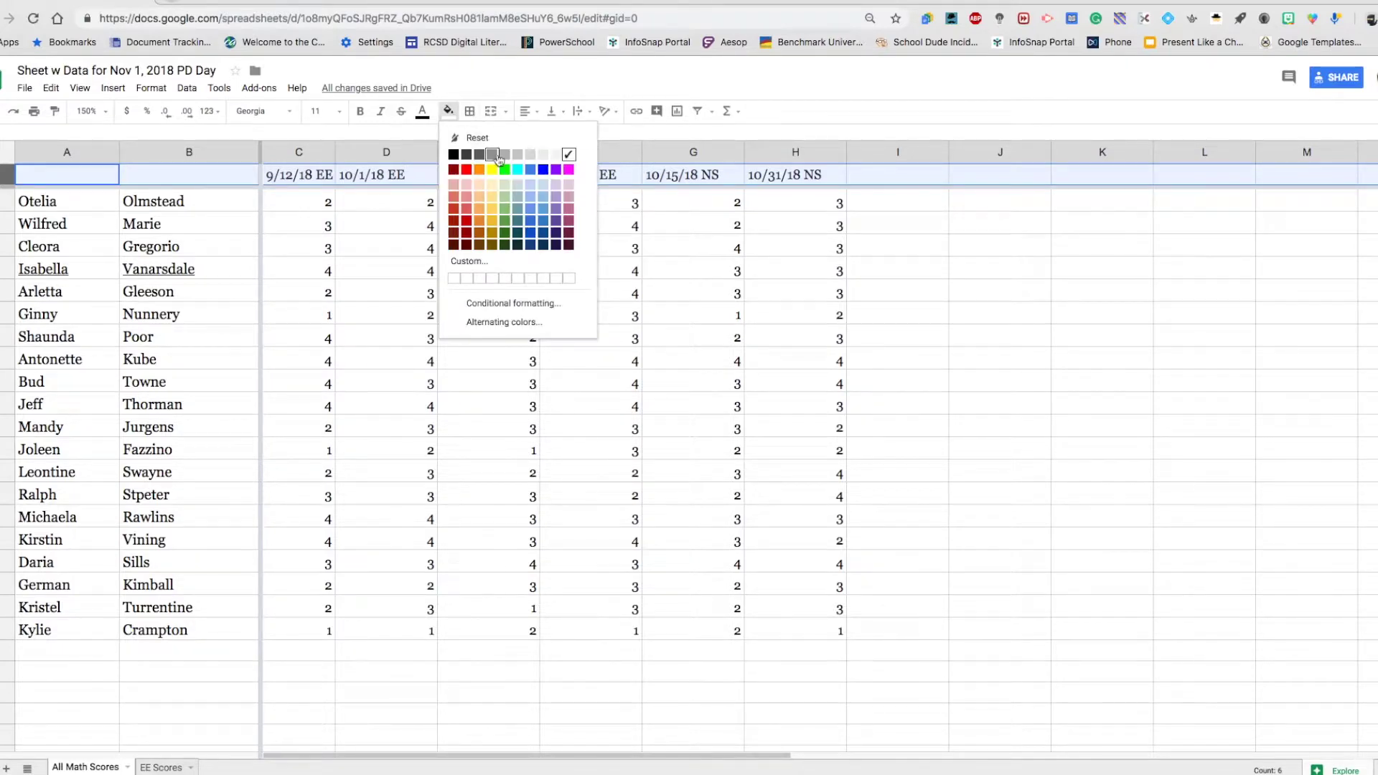
left_click(543, 185)
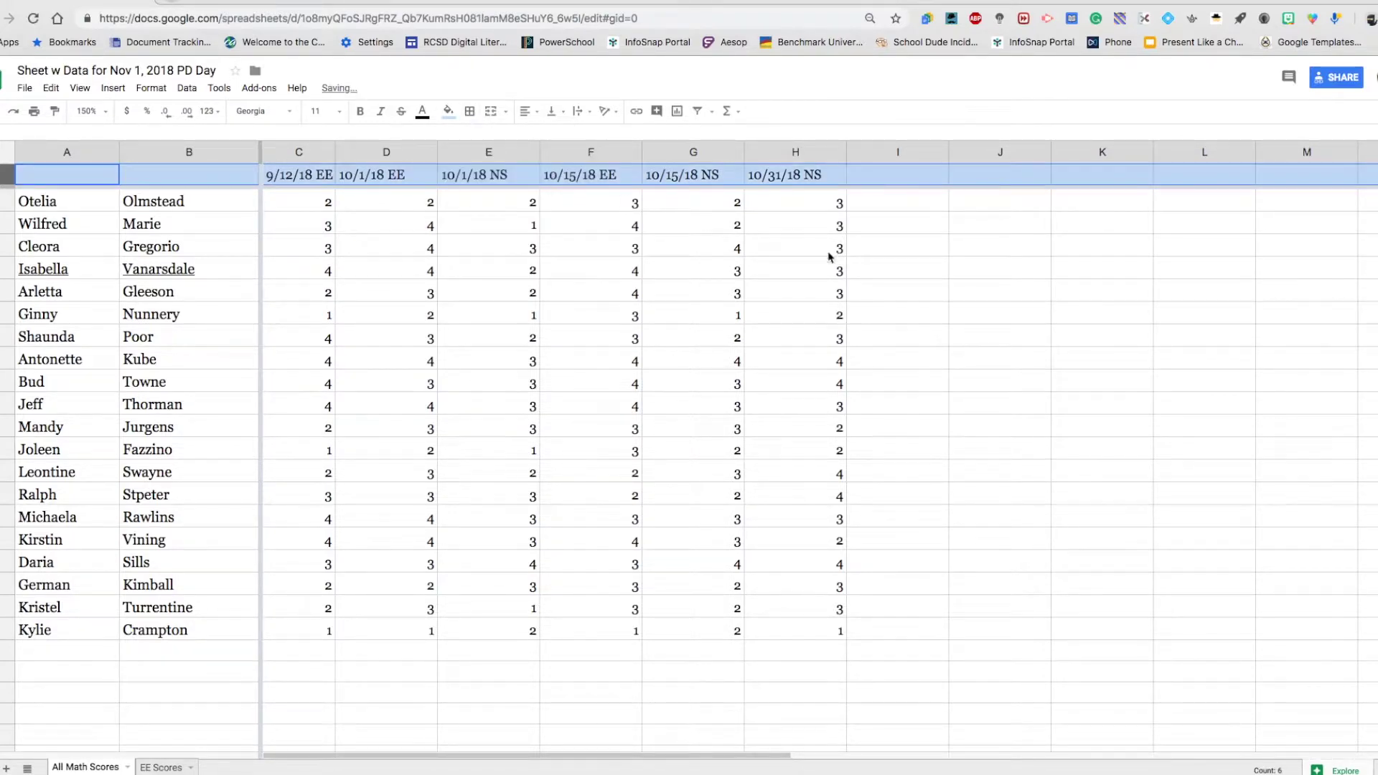
left_click(875, 274)
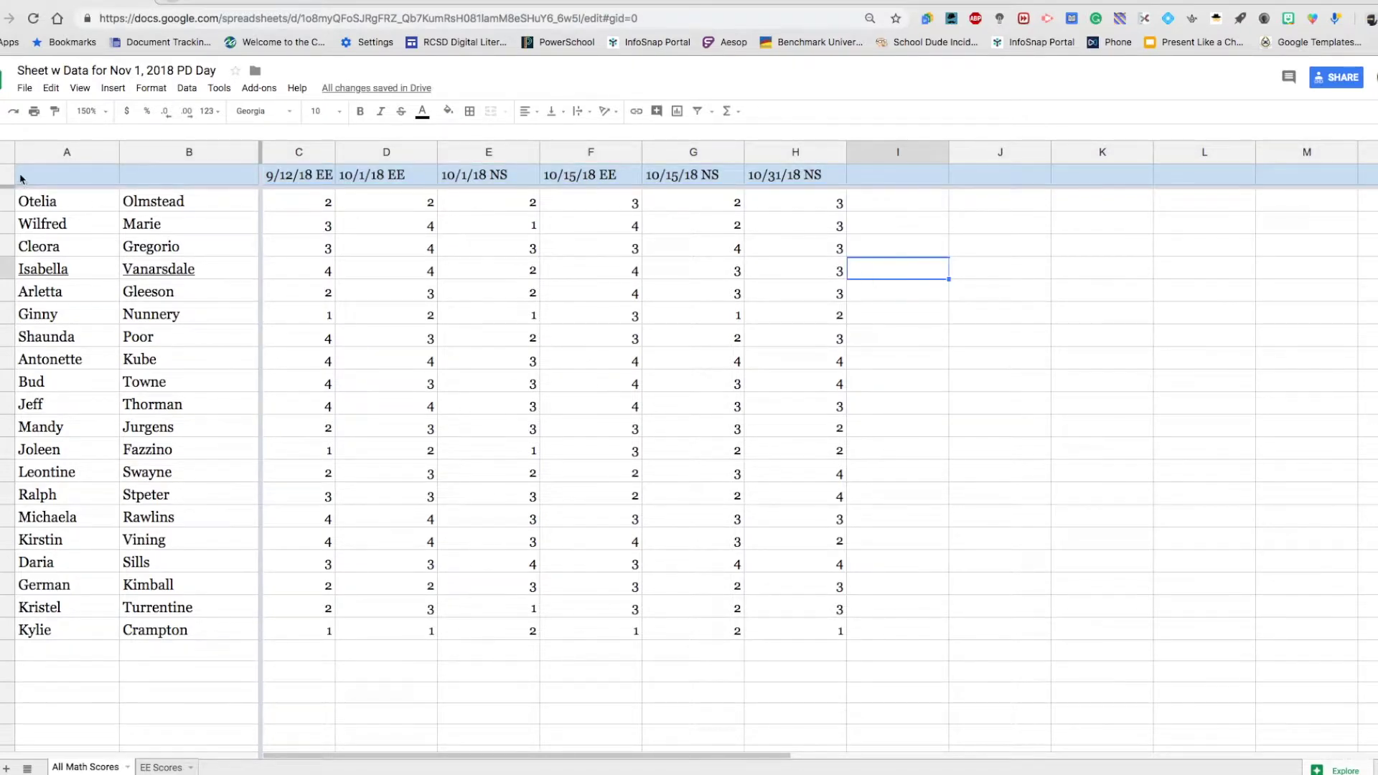
left_click(6, 175)
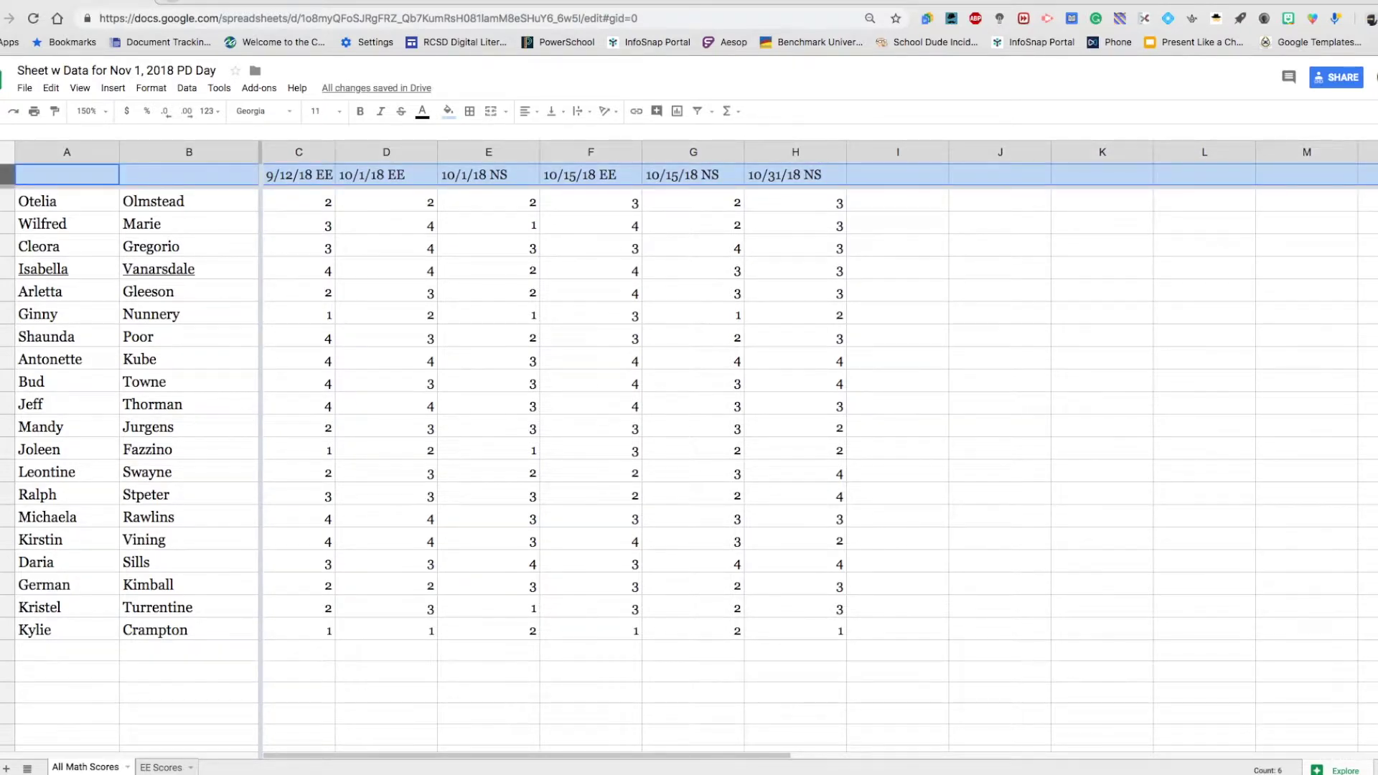
left_click(398, 153)
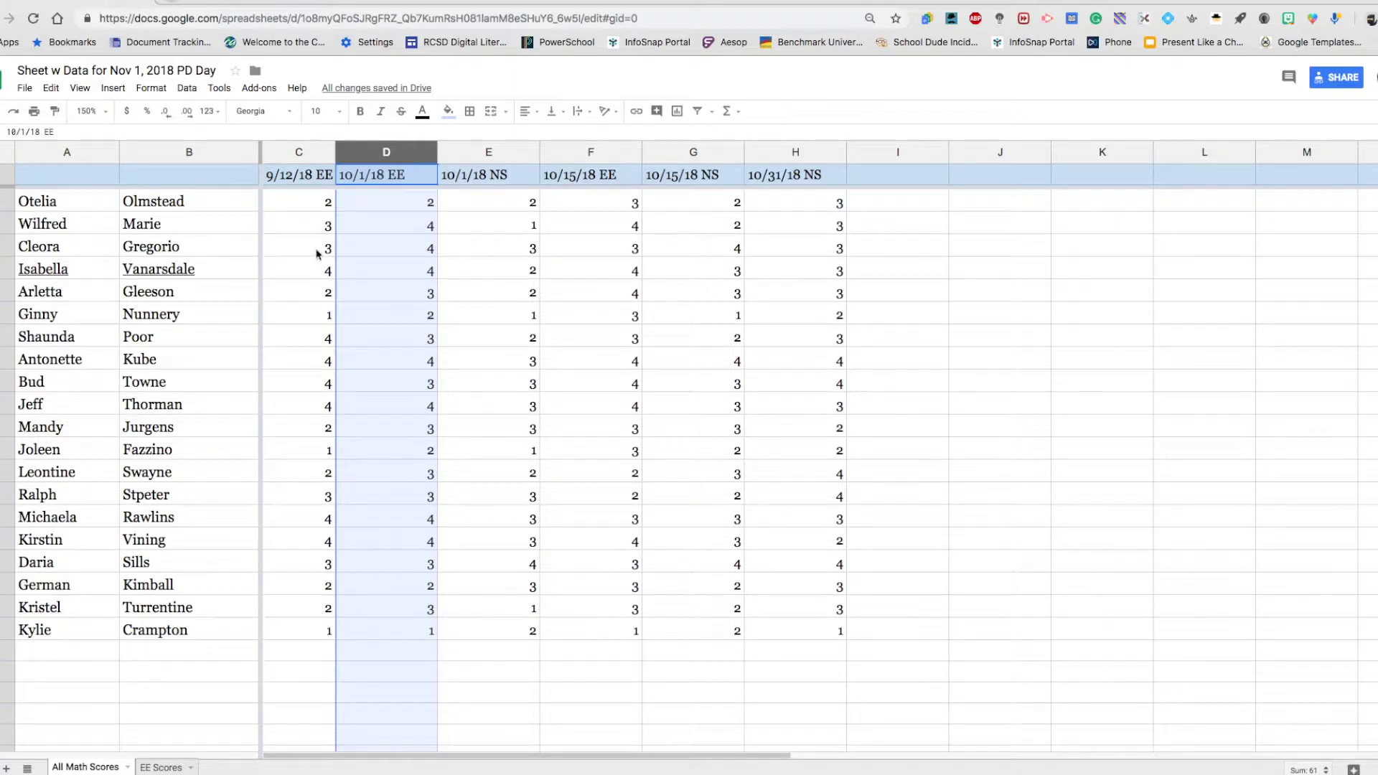
left_click(314, 205)
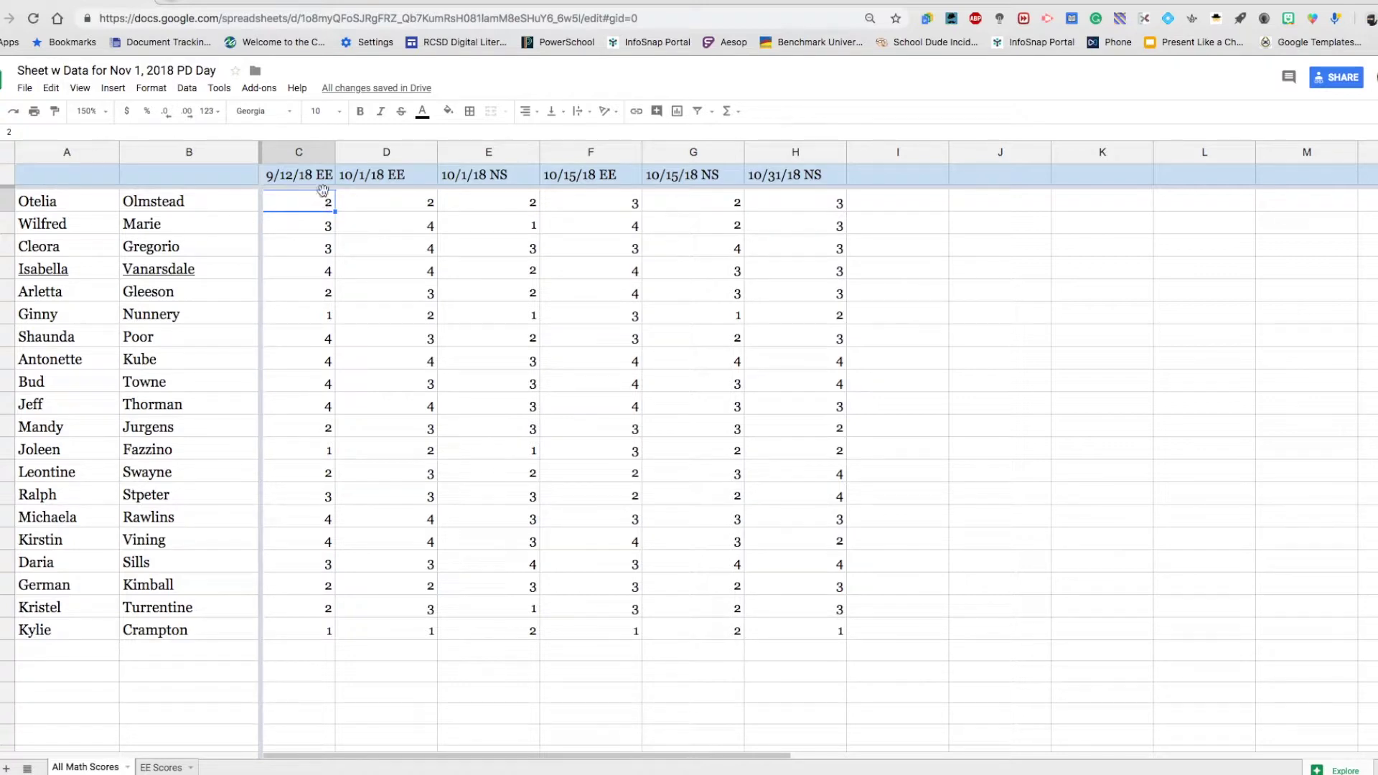
Step: Sort the sheet by the 9/12/18 EE column in ascending order (A → Z)
left_click(302, 151)
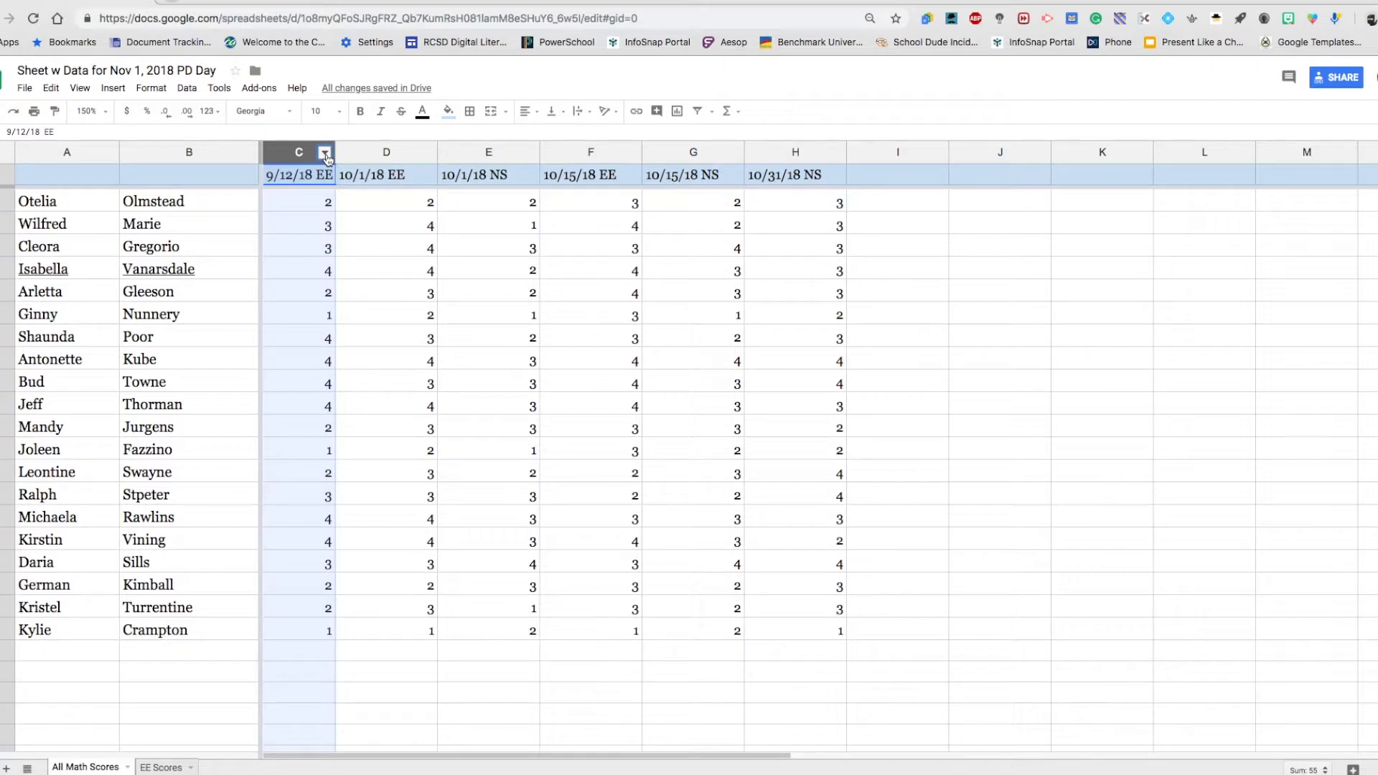
left_click(325, 153)
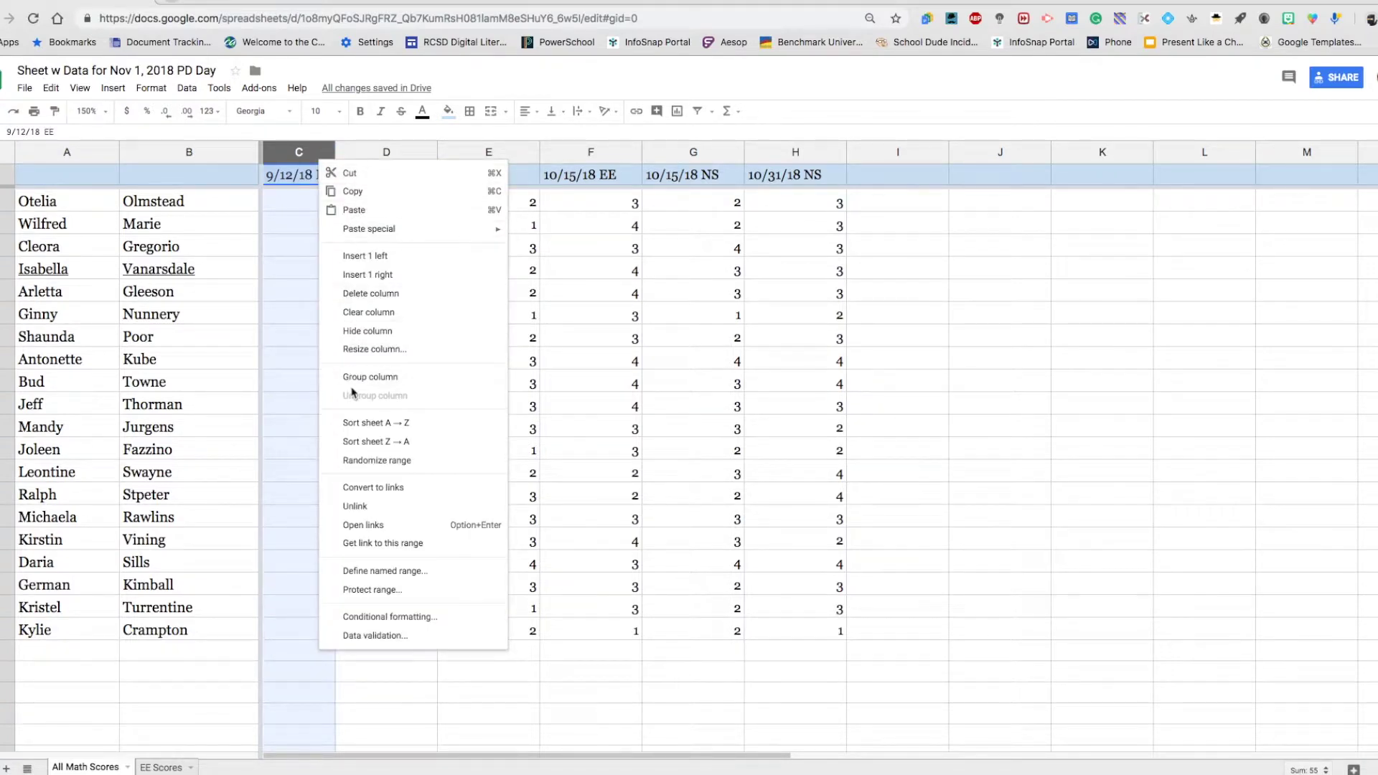
left_click(355, 423)
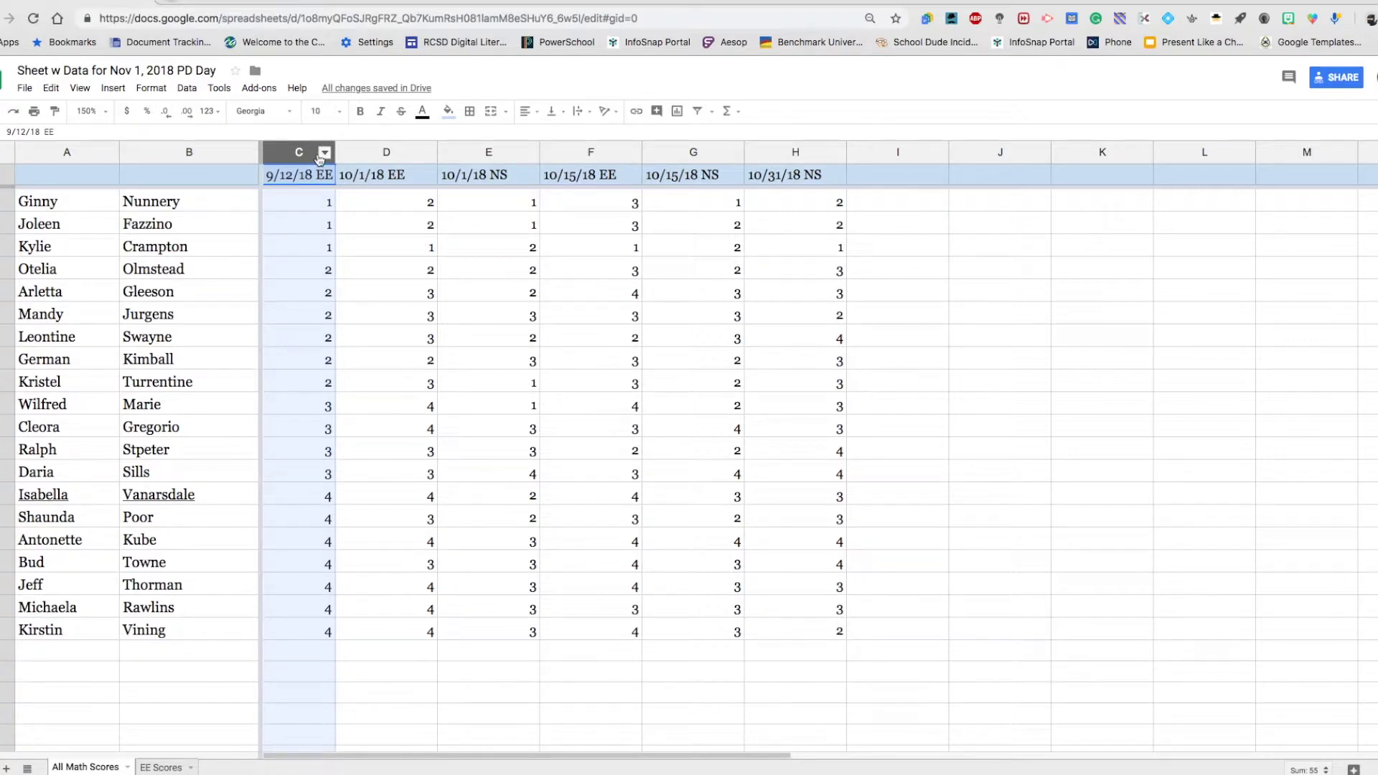
Step: Sort the sheet by the 9/12/18 EE column in descending order (Z → A)
left_click(324, 153)
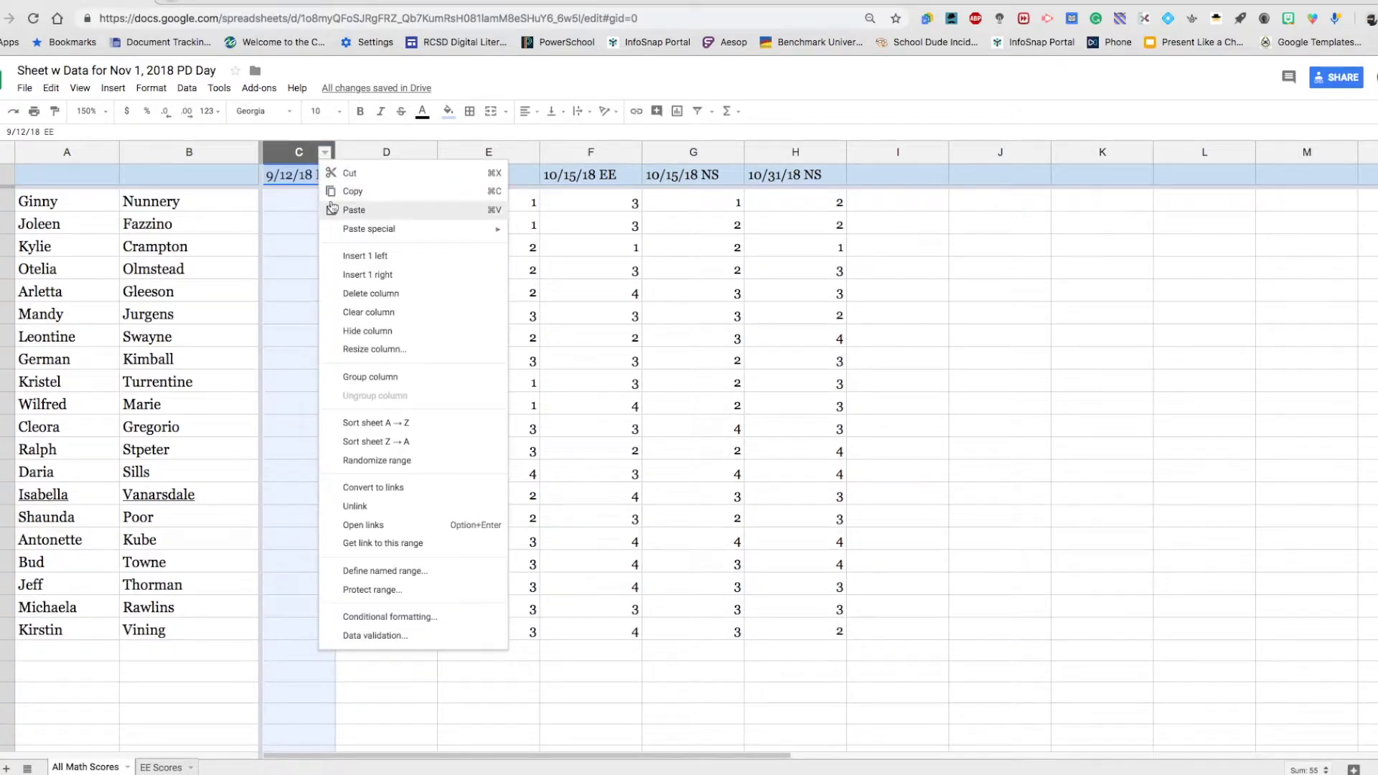
mouse_move(337, 228)
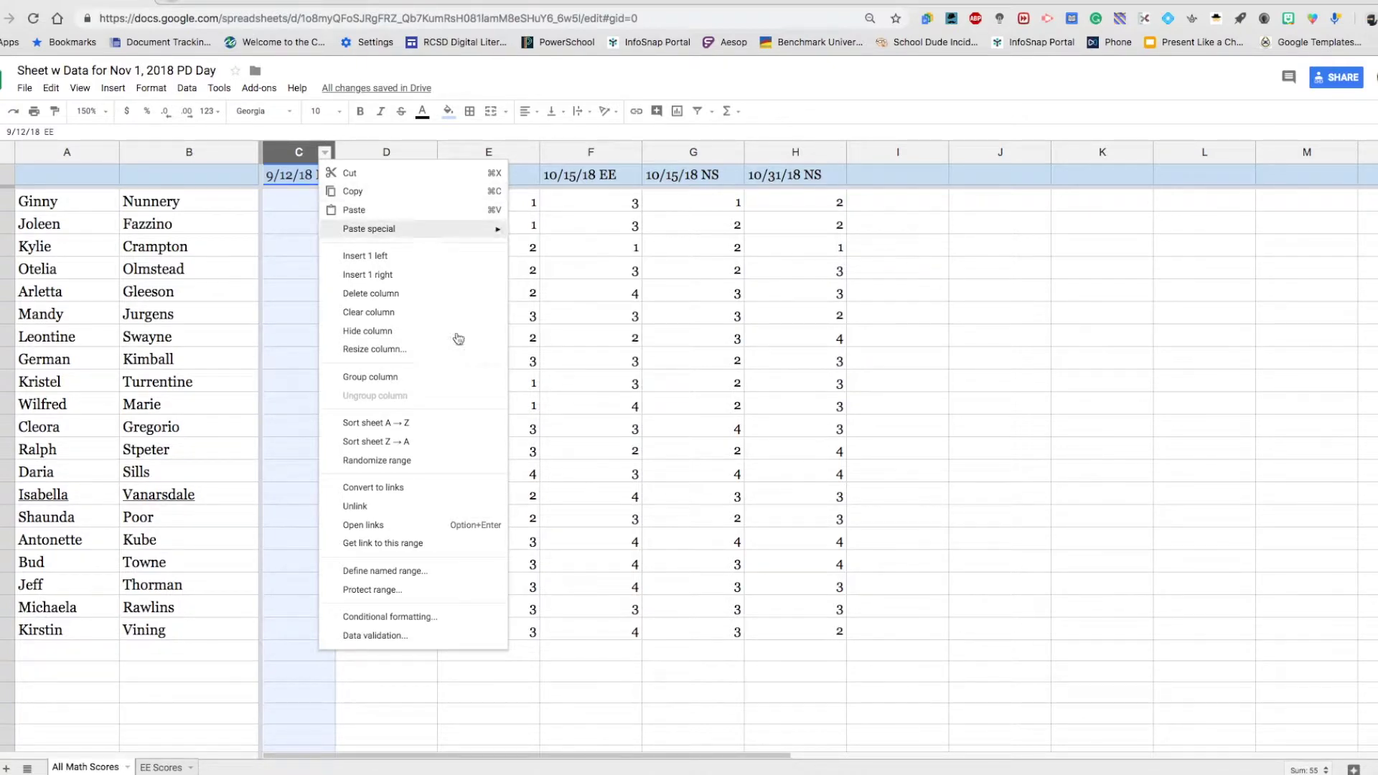
left_click(375, 442)
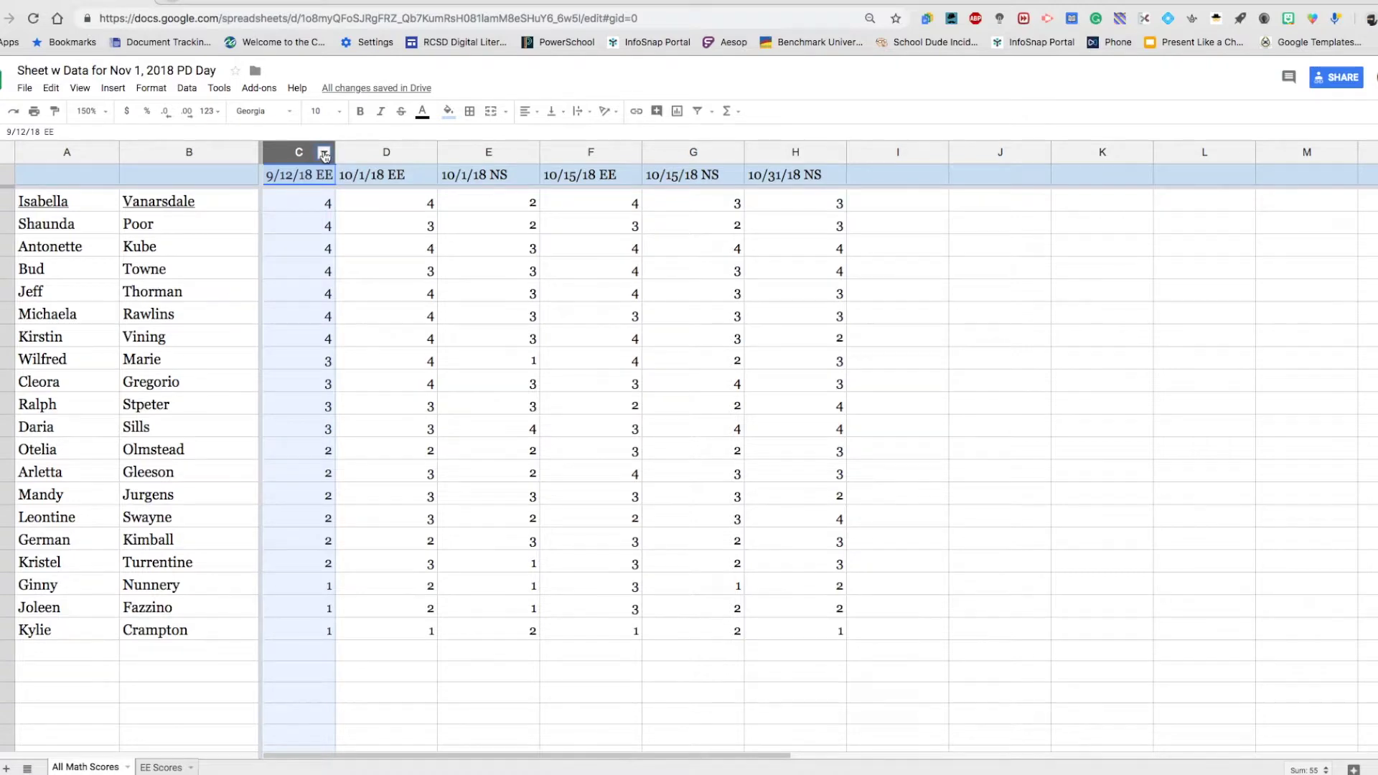
Step: Return the sheet to ascending order (A → Z) by the 9/12/18 EE column
left_click(325, 155)
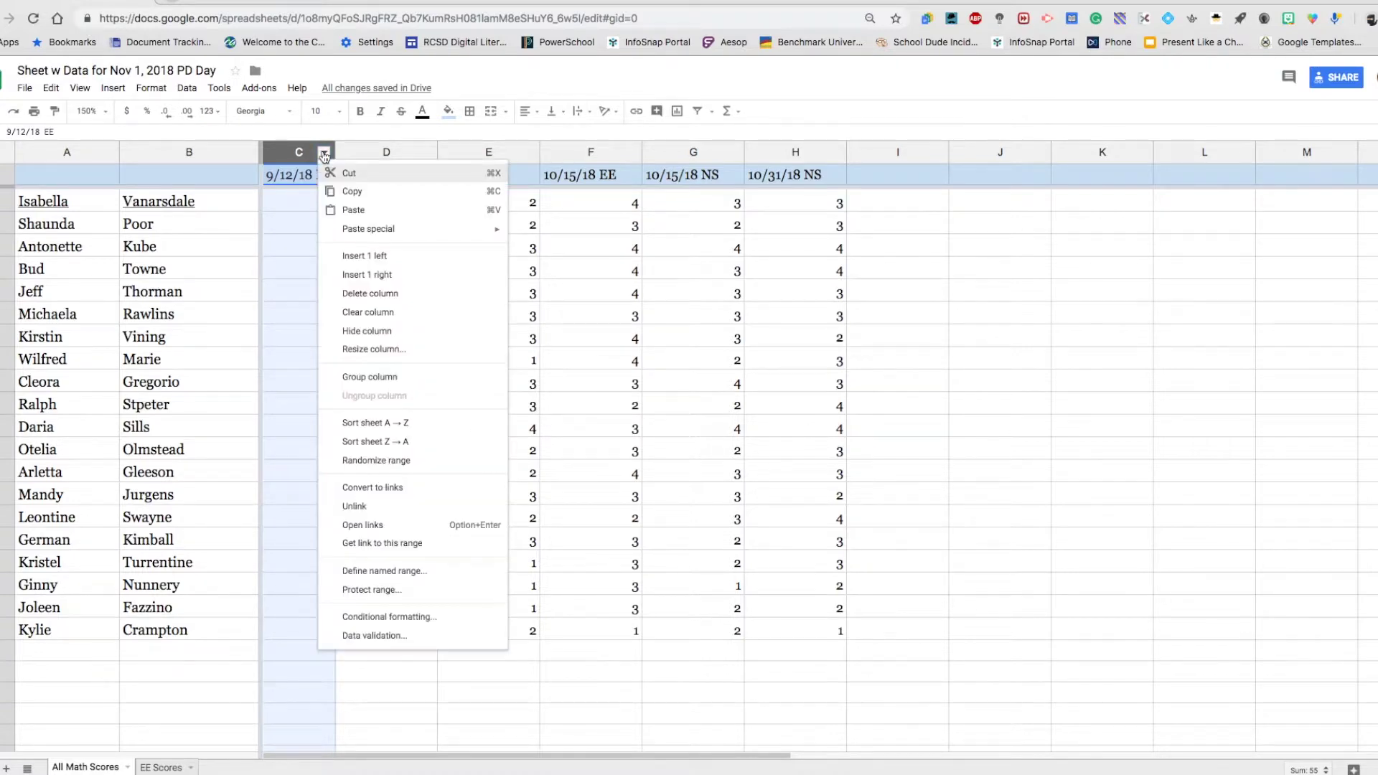
left_click(370, 429)
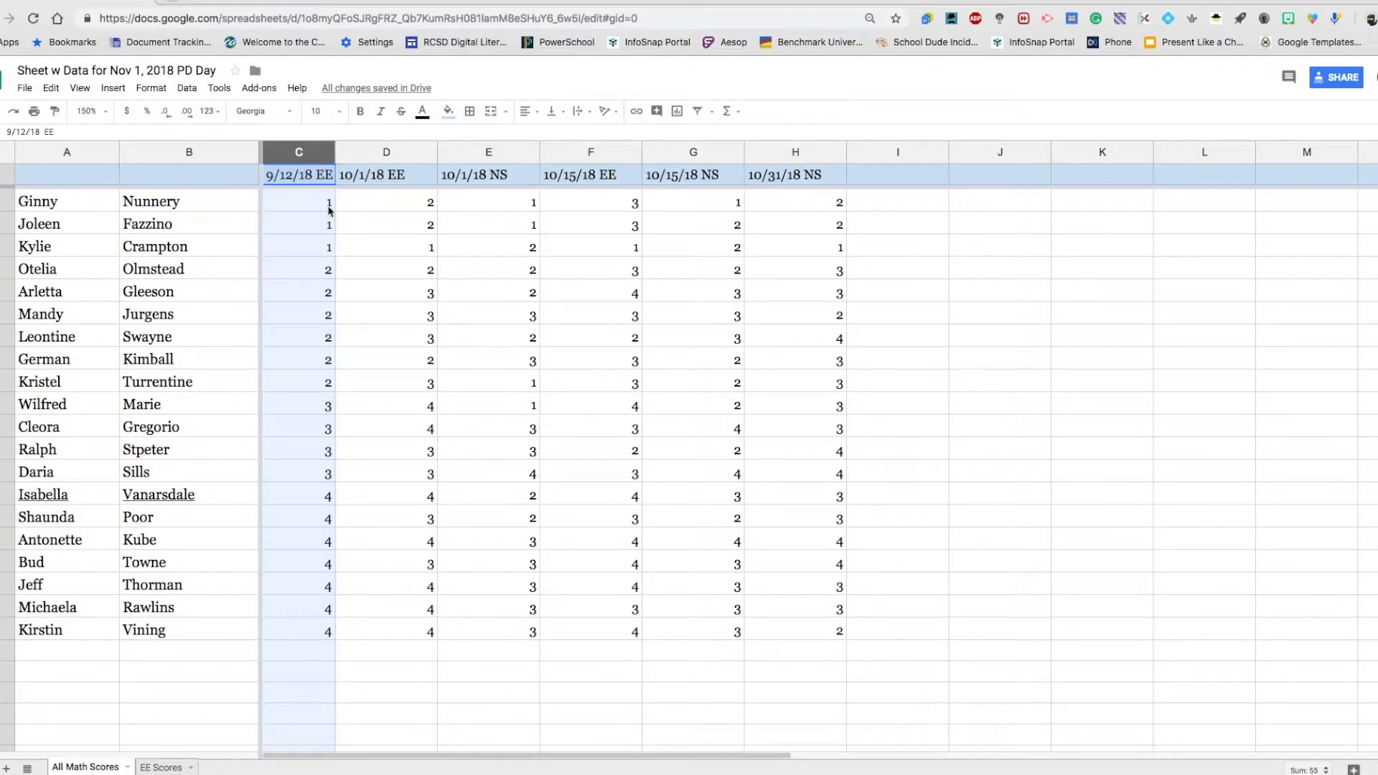
left_click(357, 213)
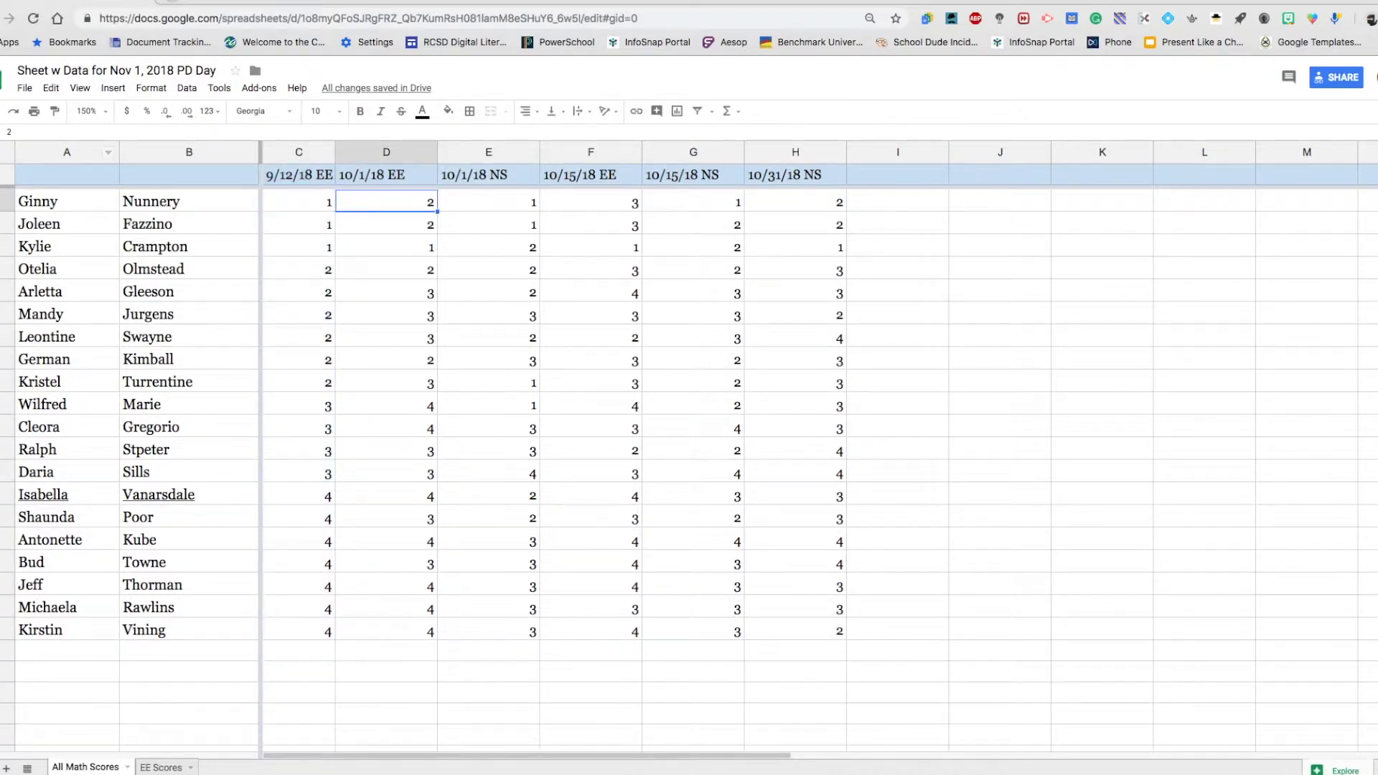
Step: Add a conditional formatting rule to the whole sheet (A1:Z1001) for cells whose text contains 1
left_click(4, 152)
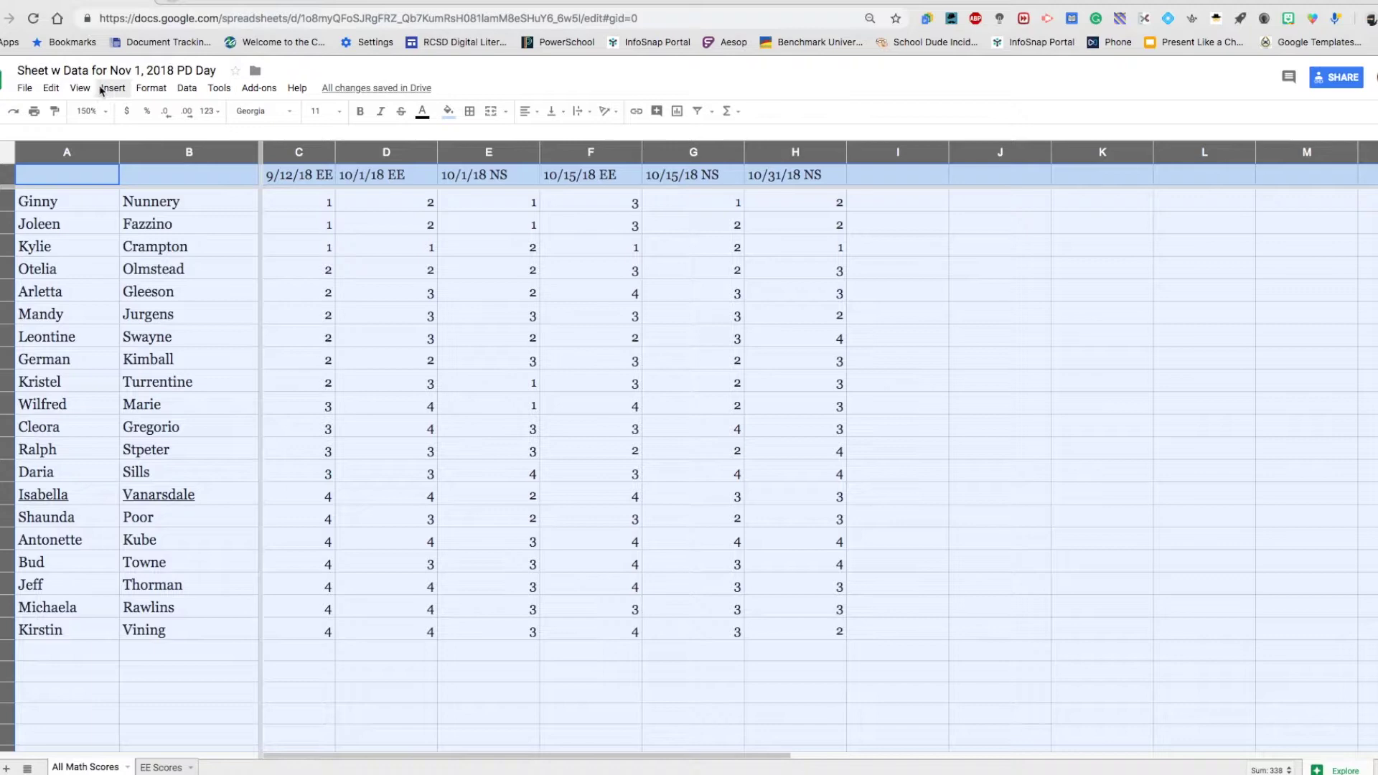
left_click(185, 89)
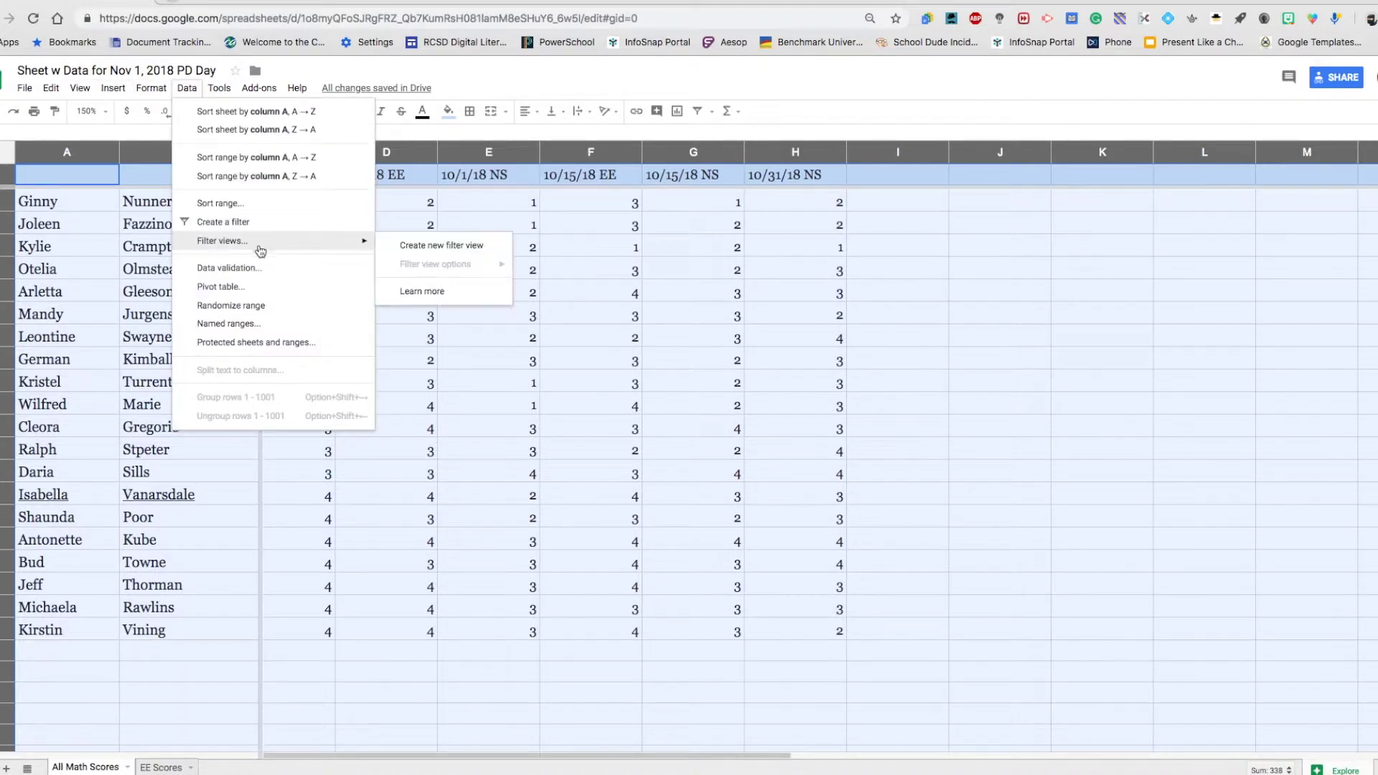
mouse_move(151, 87)
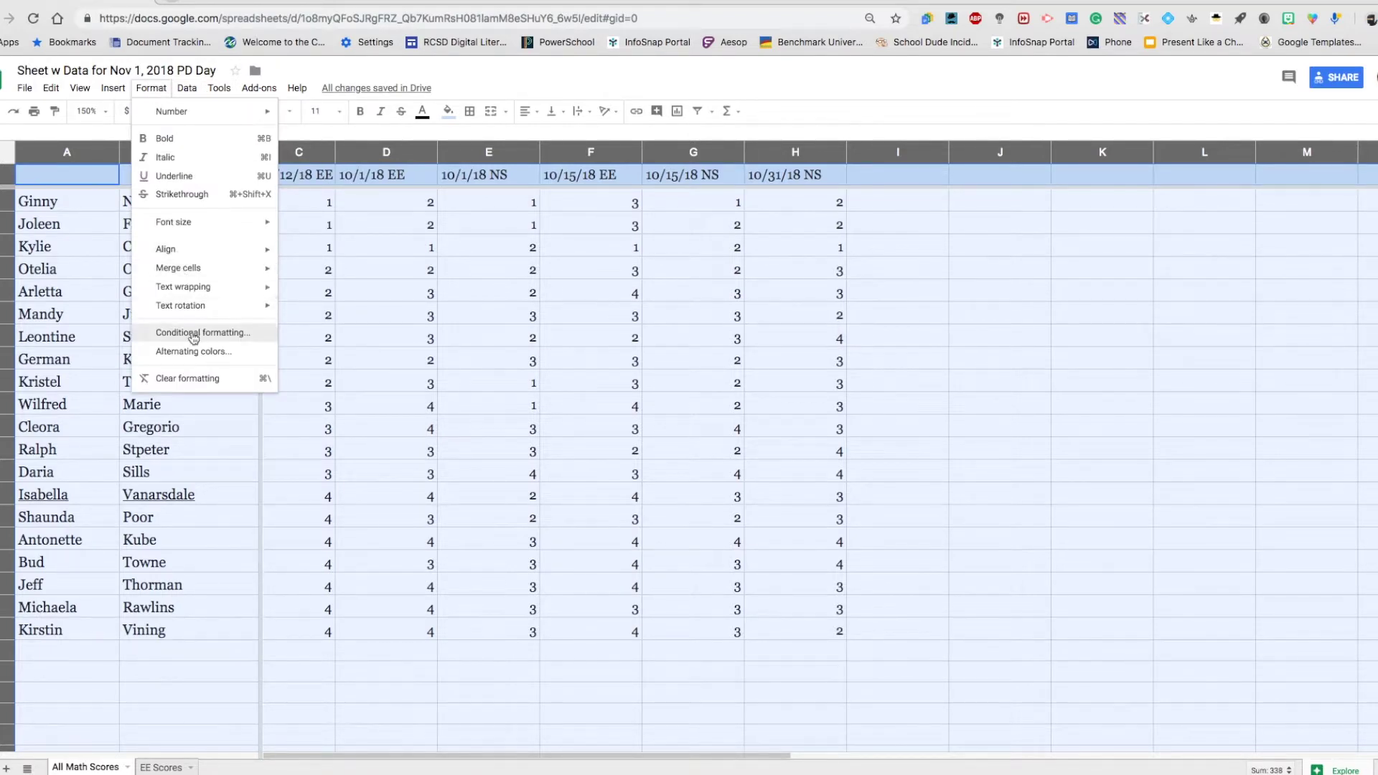
left_click(194, 333)
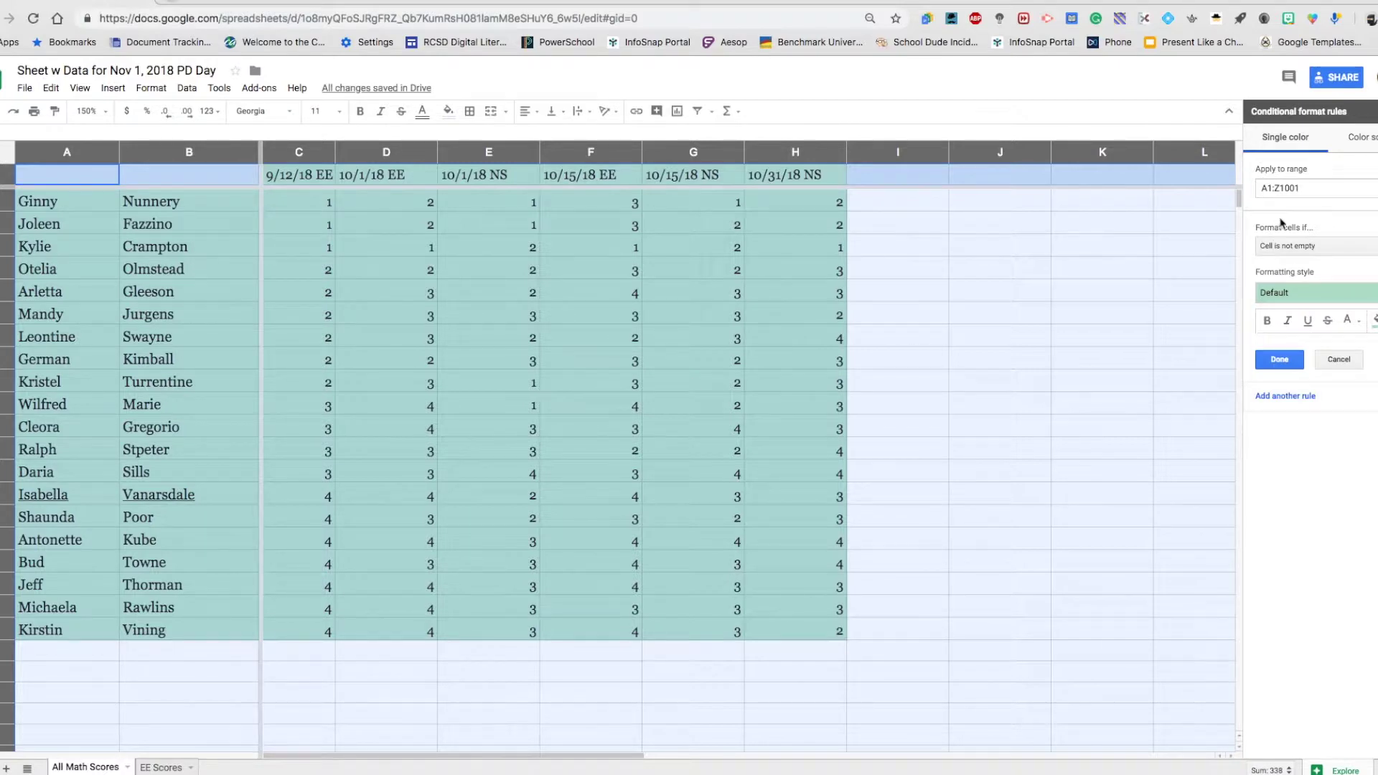
left_click(1301, 255)
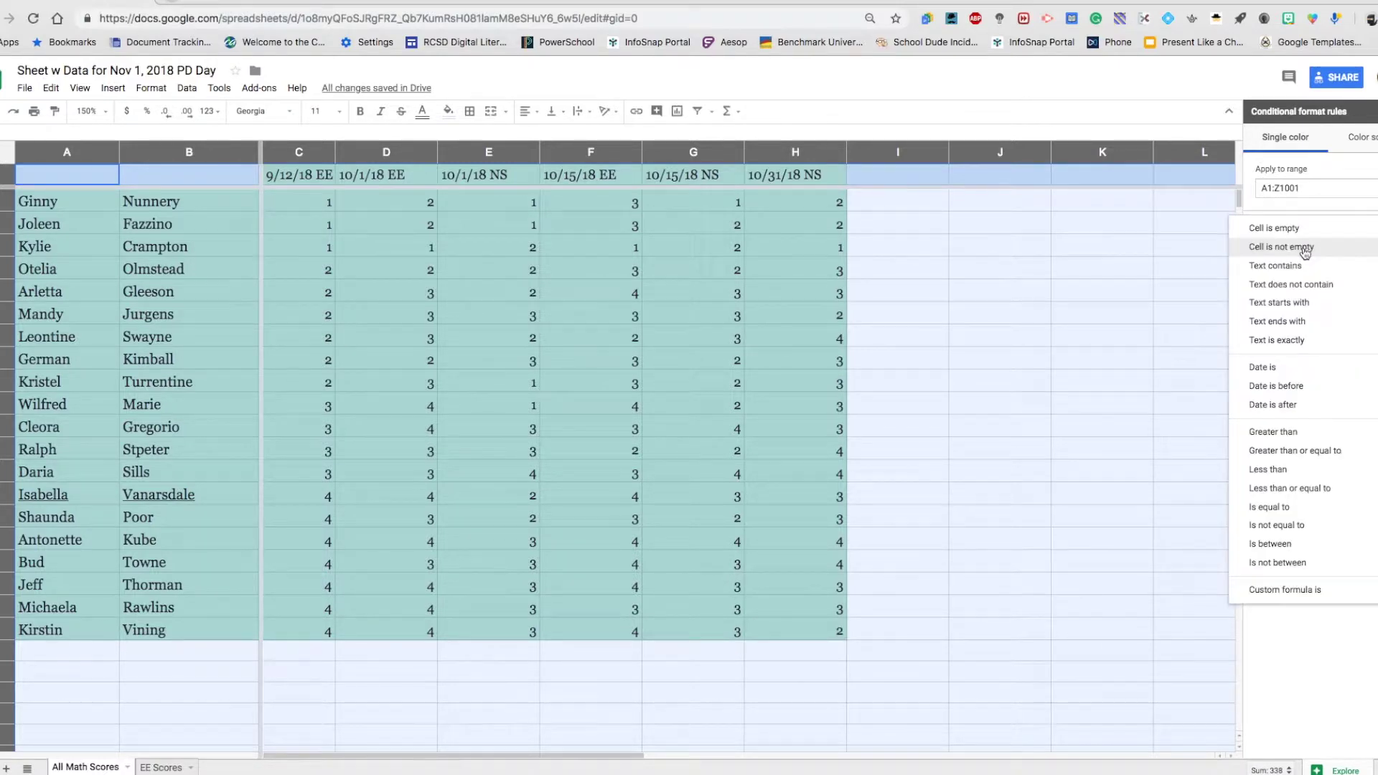
left_click(1289, 265)
left_click(1291, 270)
type("1")
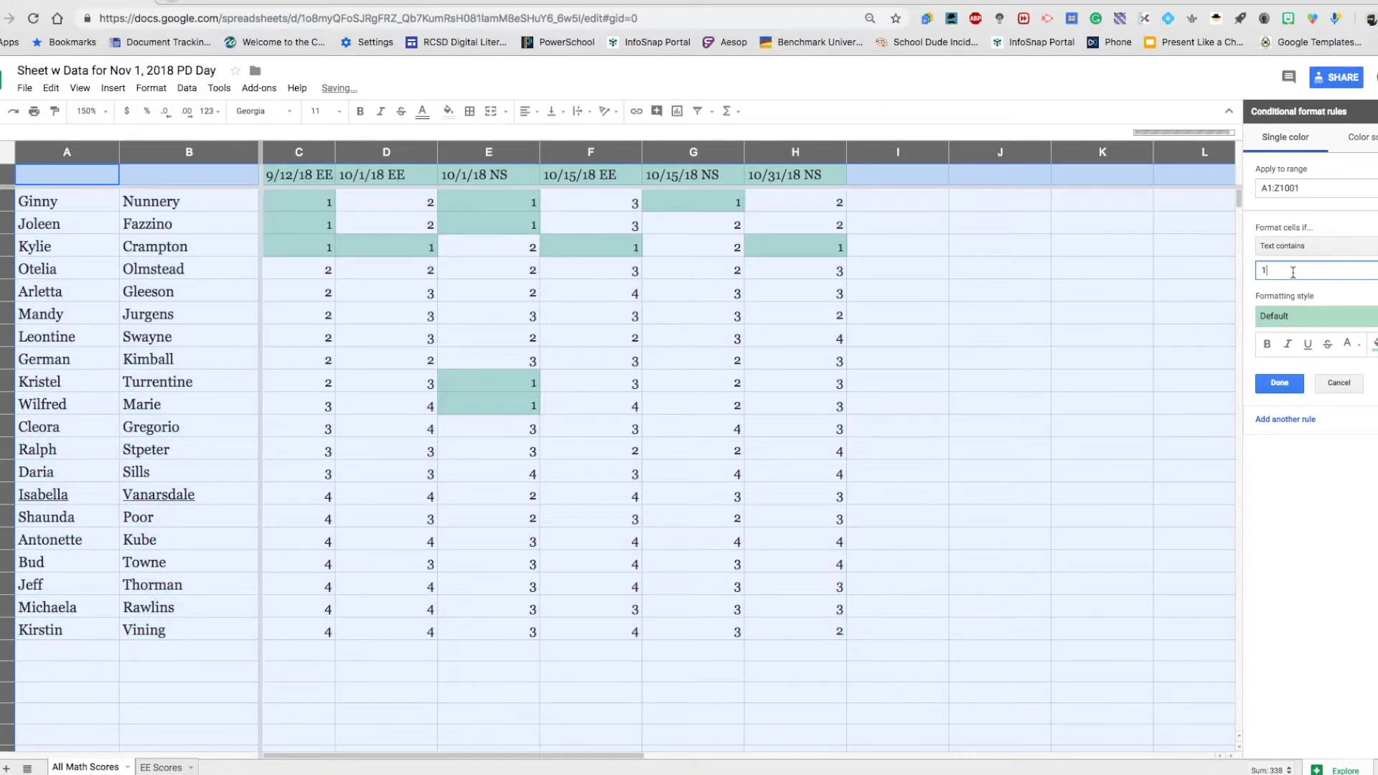
Step: Try a light red text colour for the rule and return its text colour to black
left_click(1373, 343)
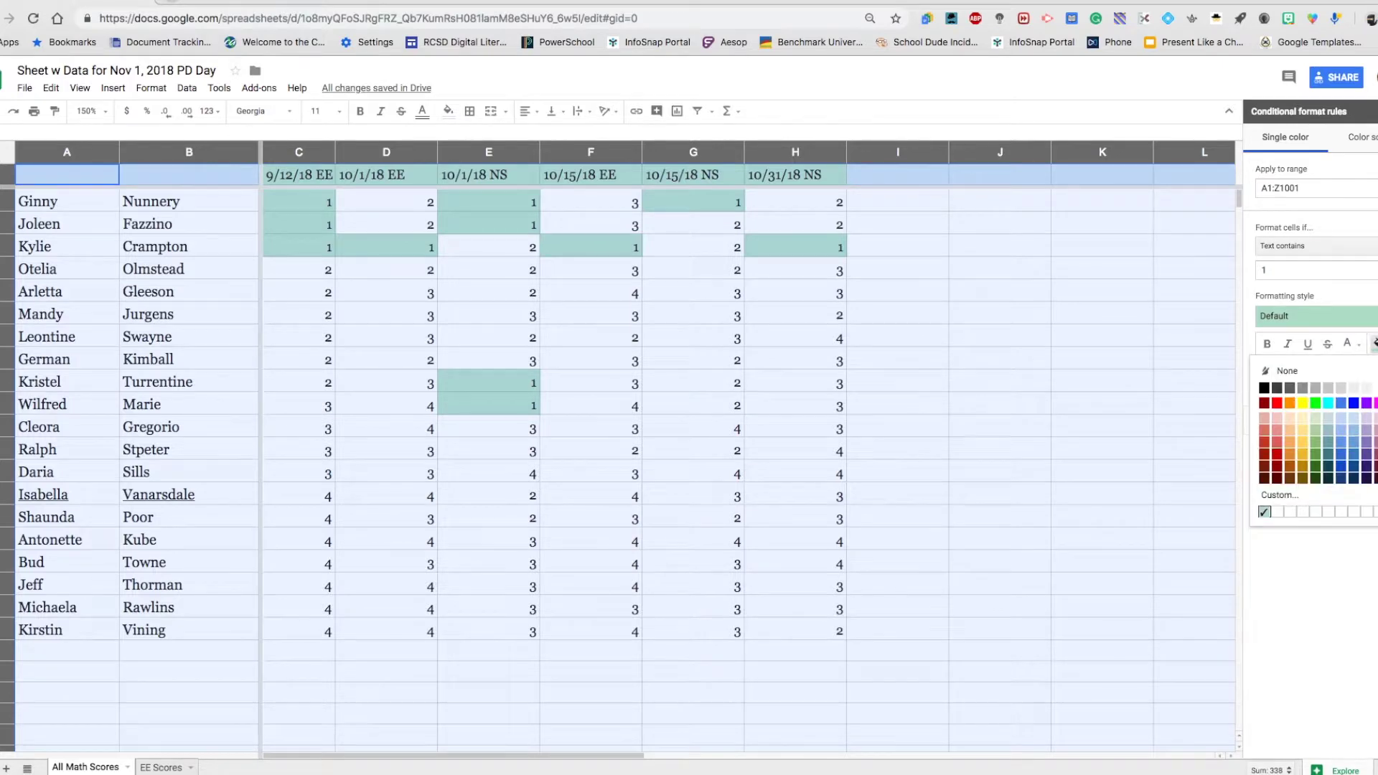
left_click(1347, 343)
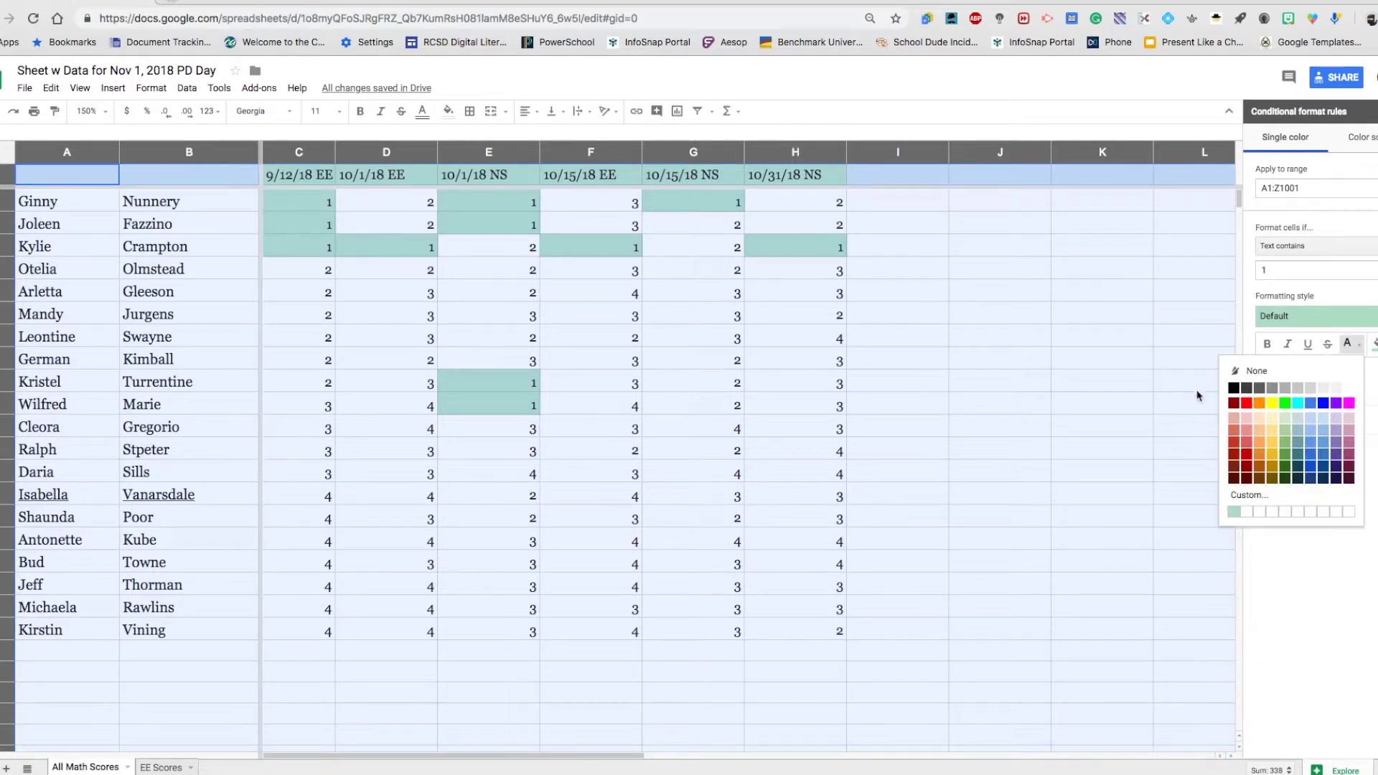
left_click(1247, 404)
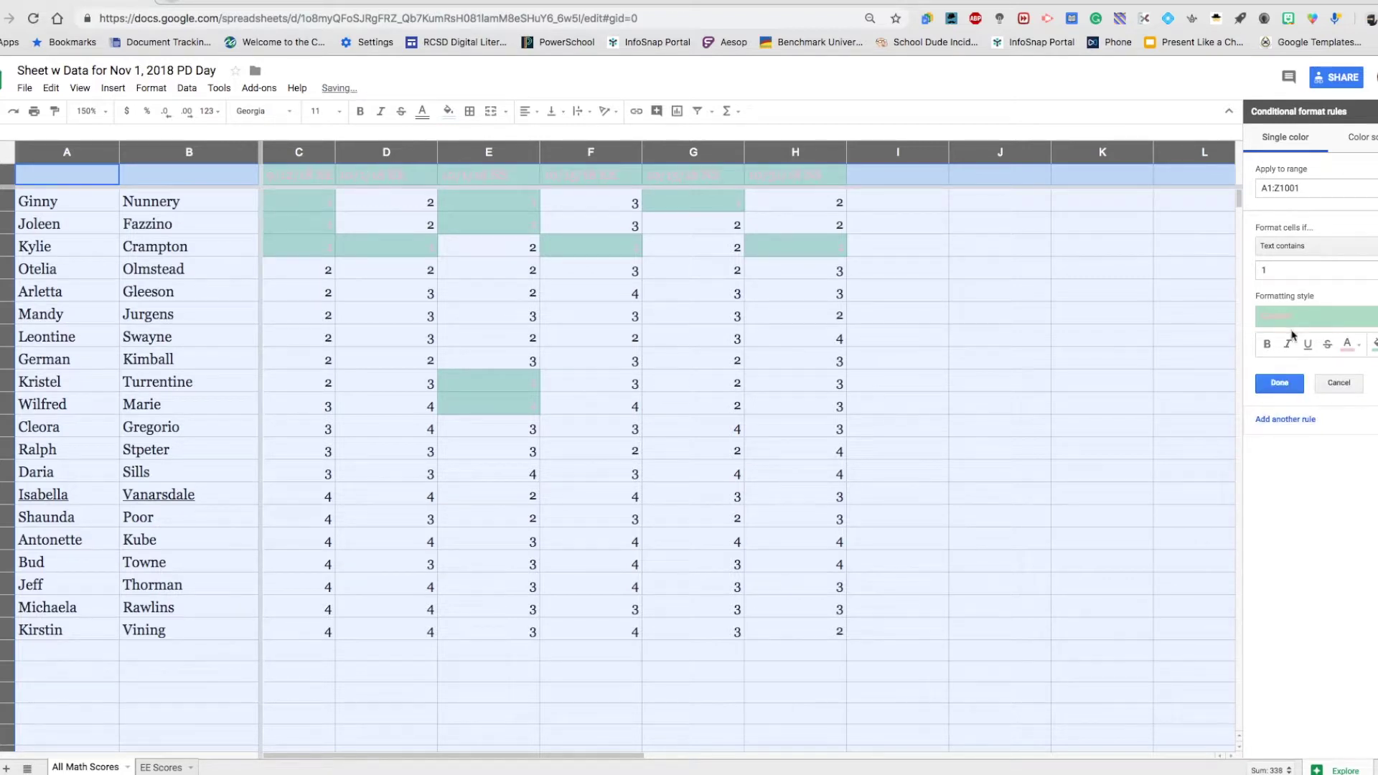
left_click(1358, 349)
left_click(1351, 348)
left_click(1353, 347)
left_click(1338, 355)
left_click(1352, 347)
left_click(1354, 353)
left_click(1353, 351)
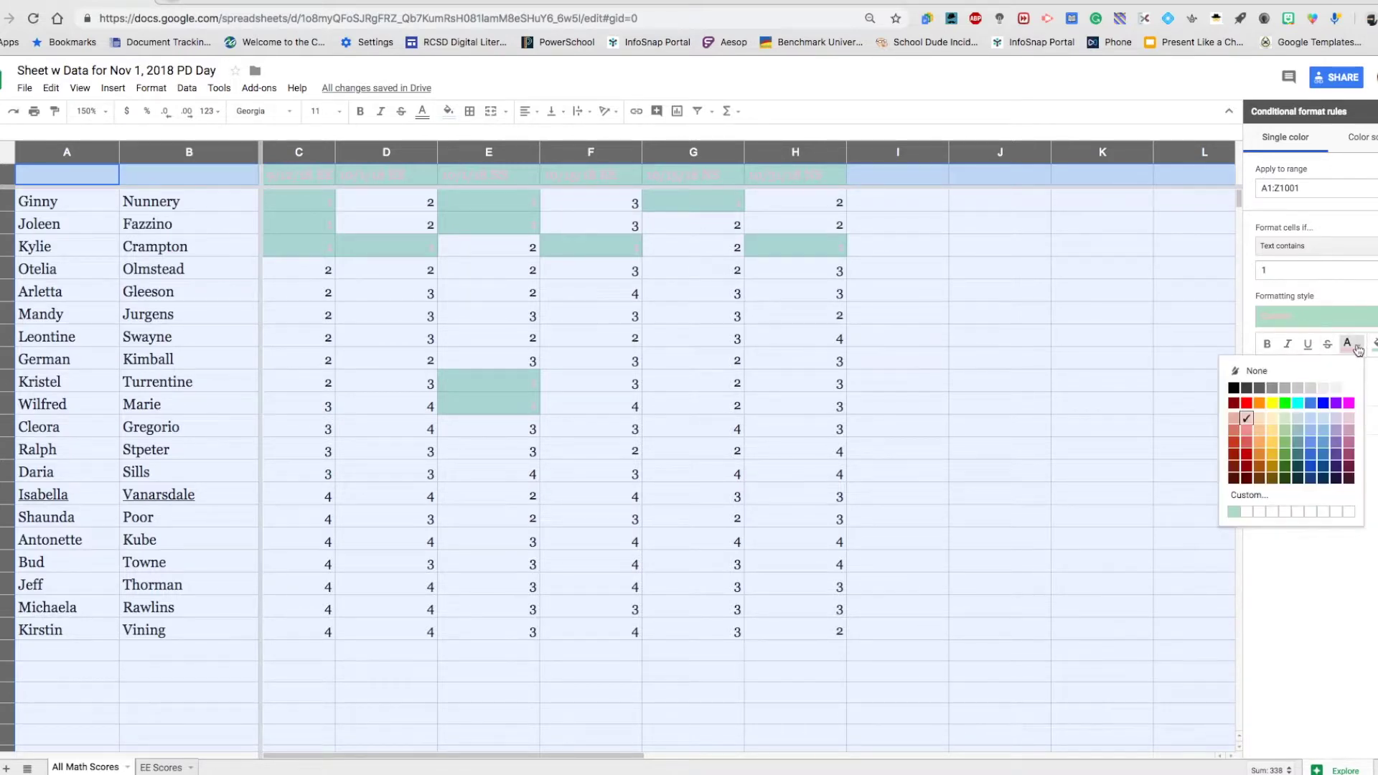
left_click(1234, 388)
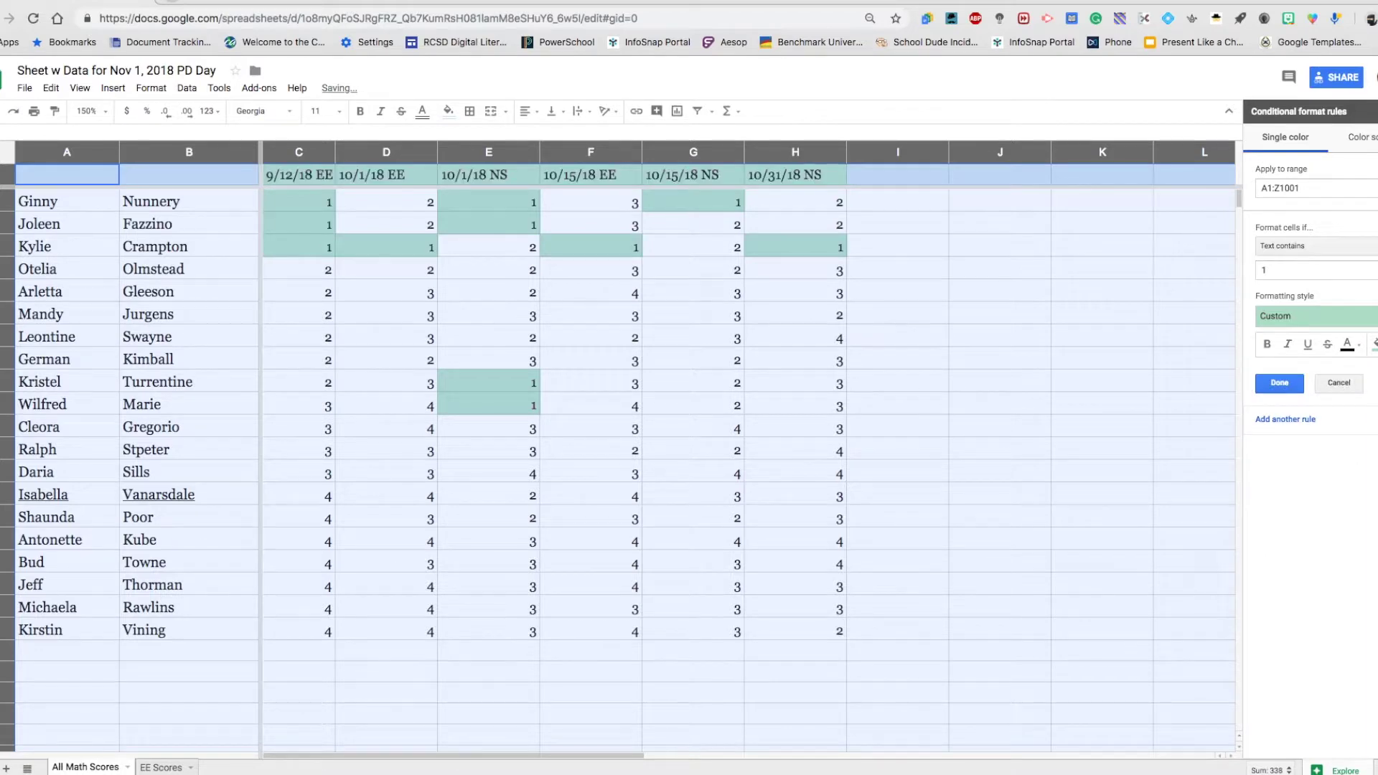
Step: Set the rule's fill colour to red, limit its range to A2:Z1001 and save the rule
left_click(1373, 344)
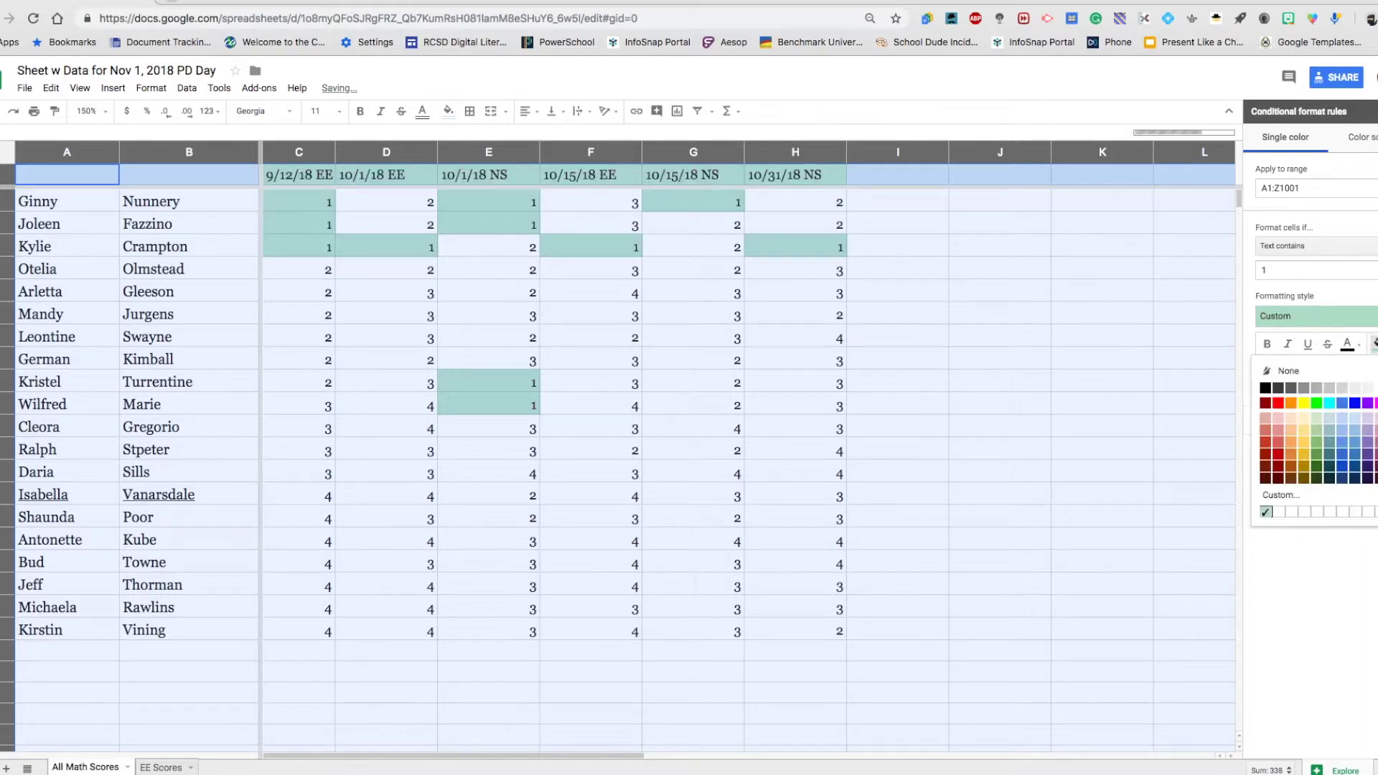
left_click(1277, 403)
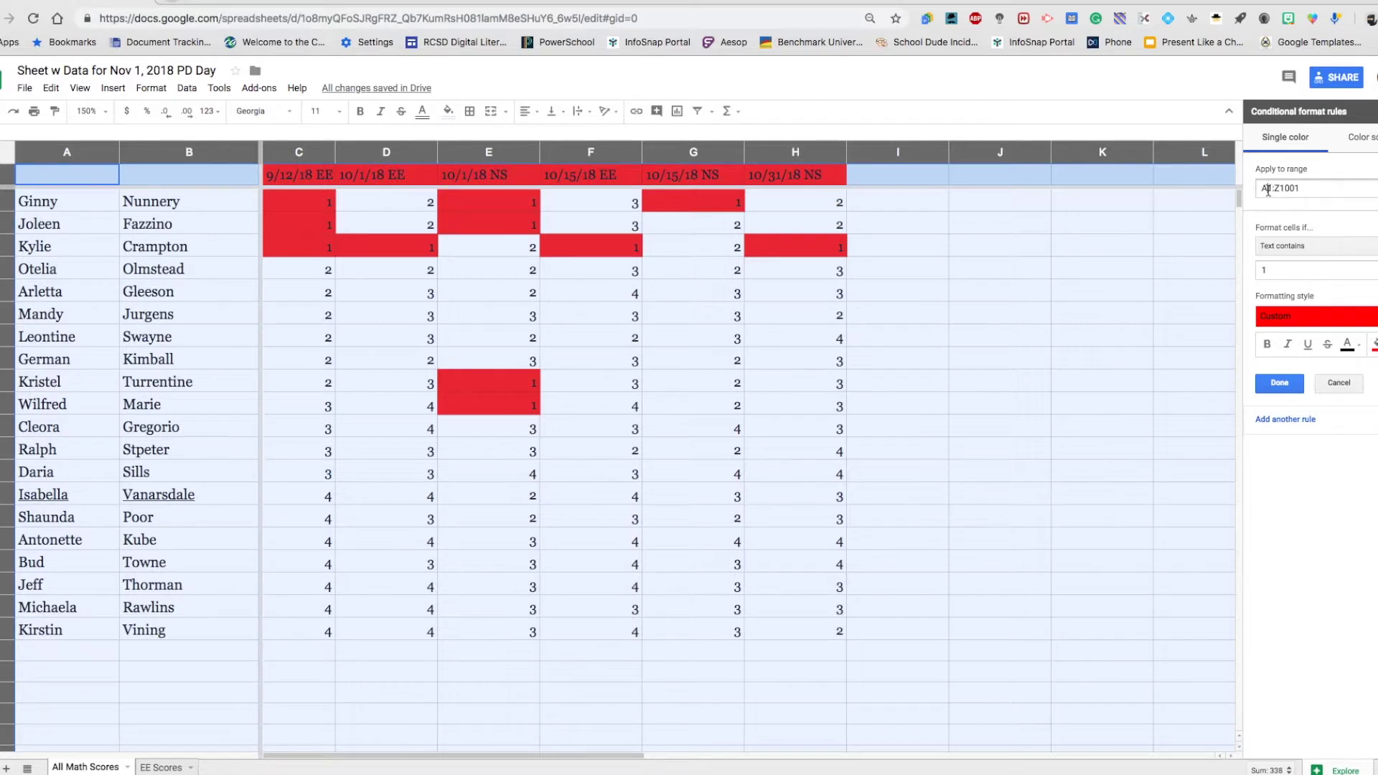
key("BackSpace")
type("B")
key("BackSpace")
type("A")
key("BackSpace")
type("3")
key("BackSpace")
type("2")
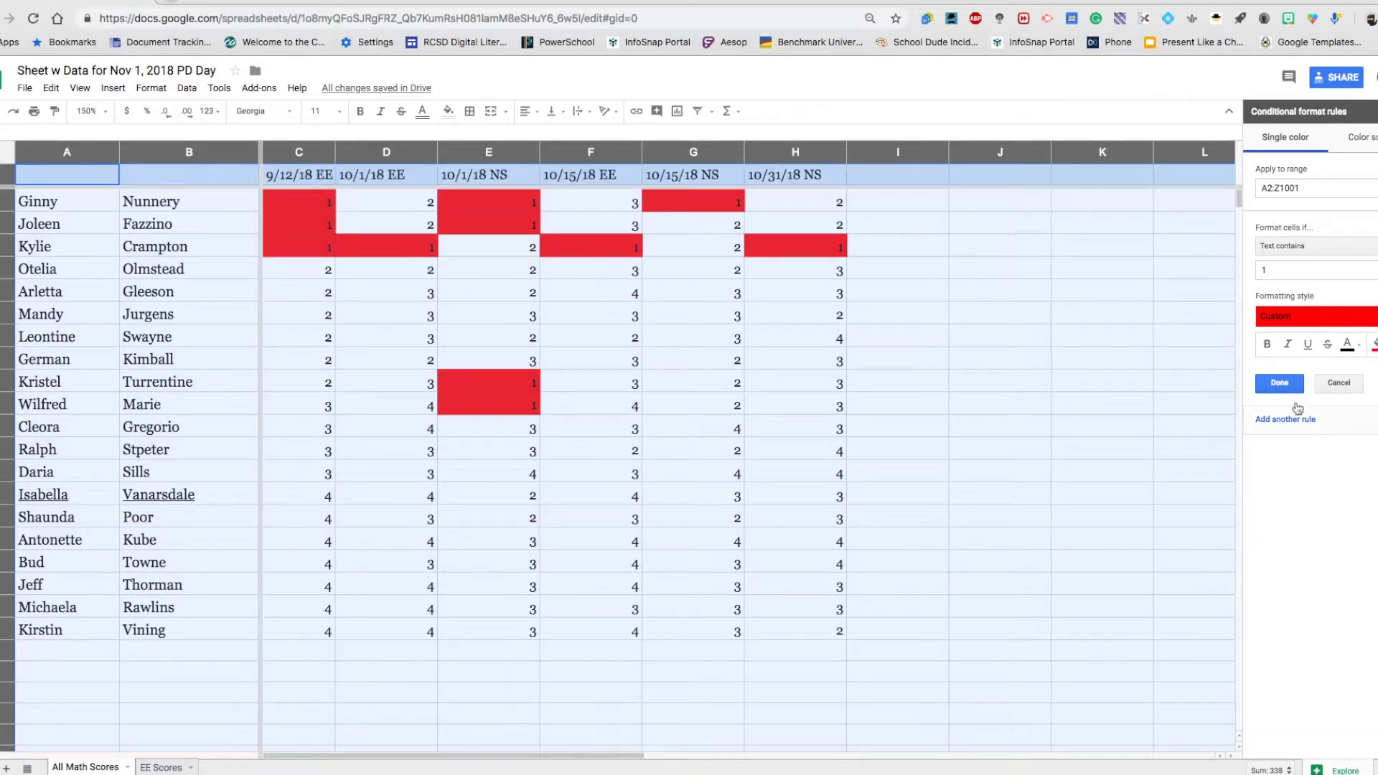
left_click(1279, 383)
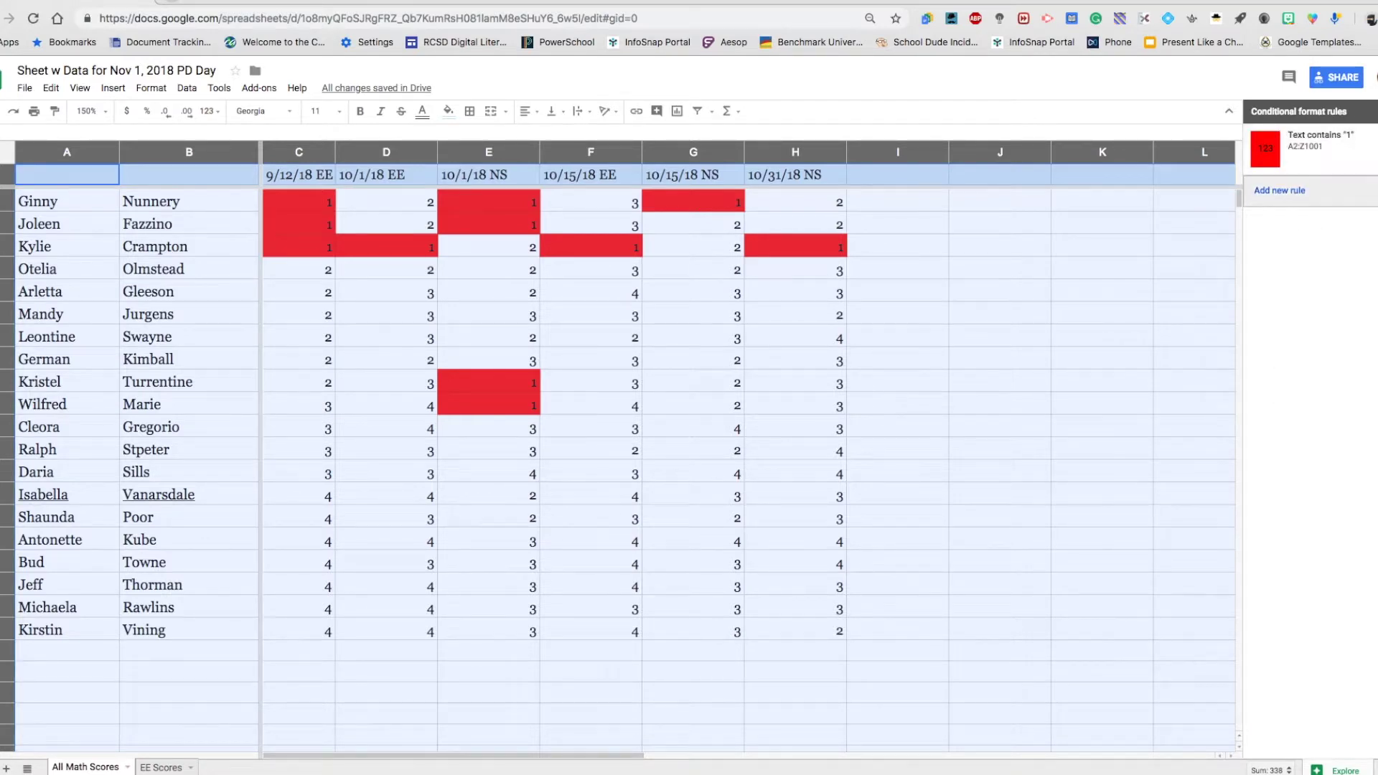
Step: Add a second conditional formatting rule on A1:Z1001 for cells whose text contains 2
left_click(1279, 190)
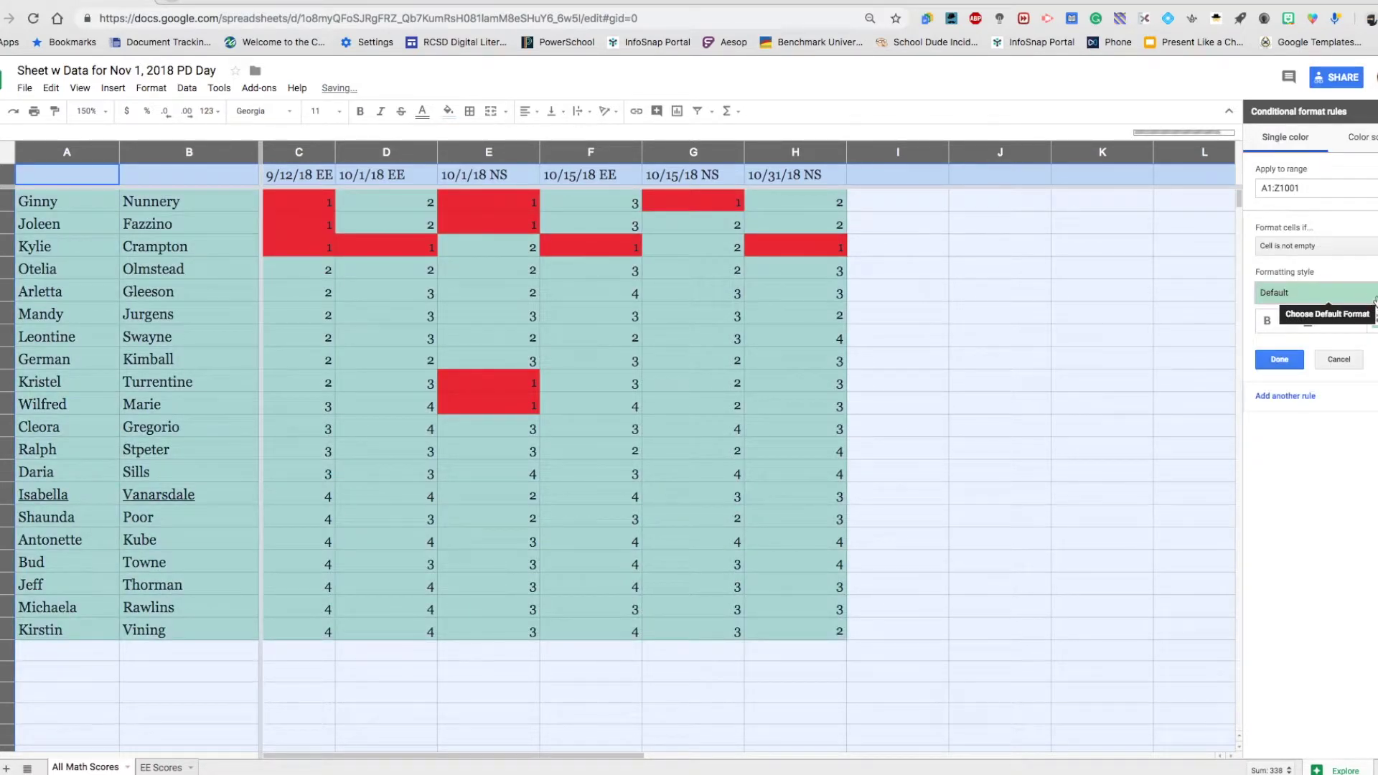
left_click(1331, 248)
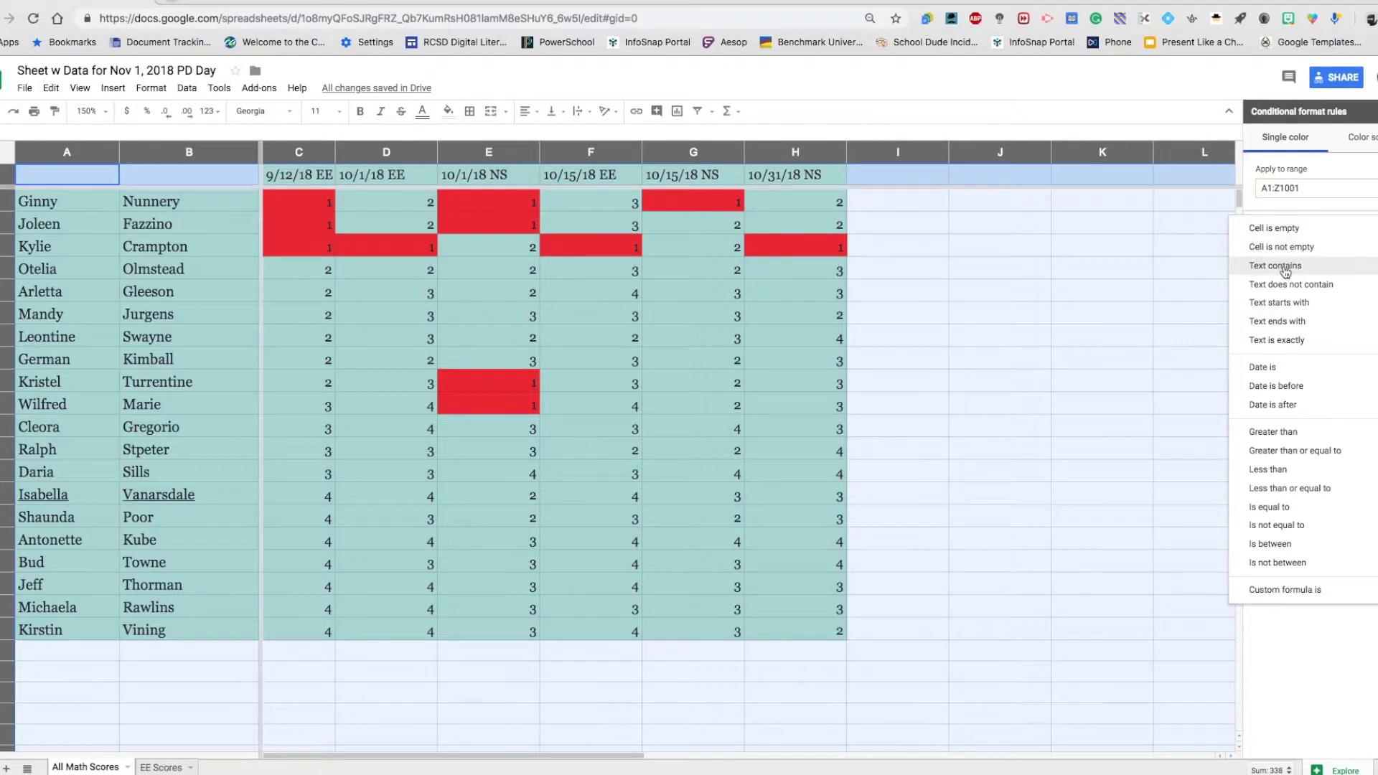
left_click(1286, 267)
left_click(1325, 270)
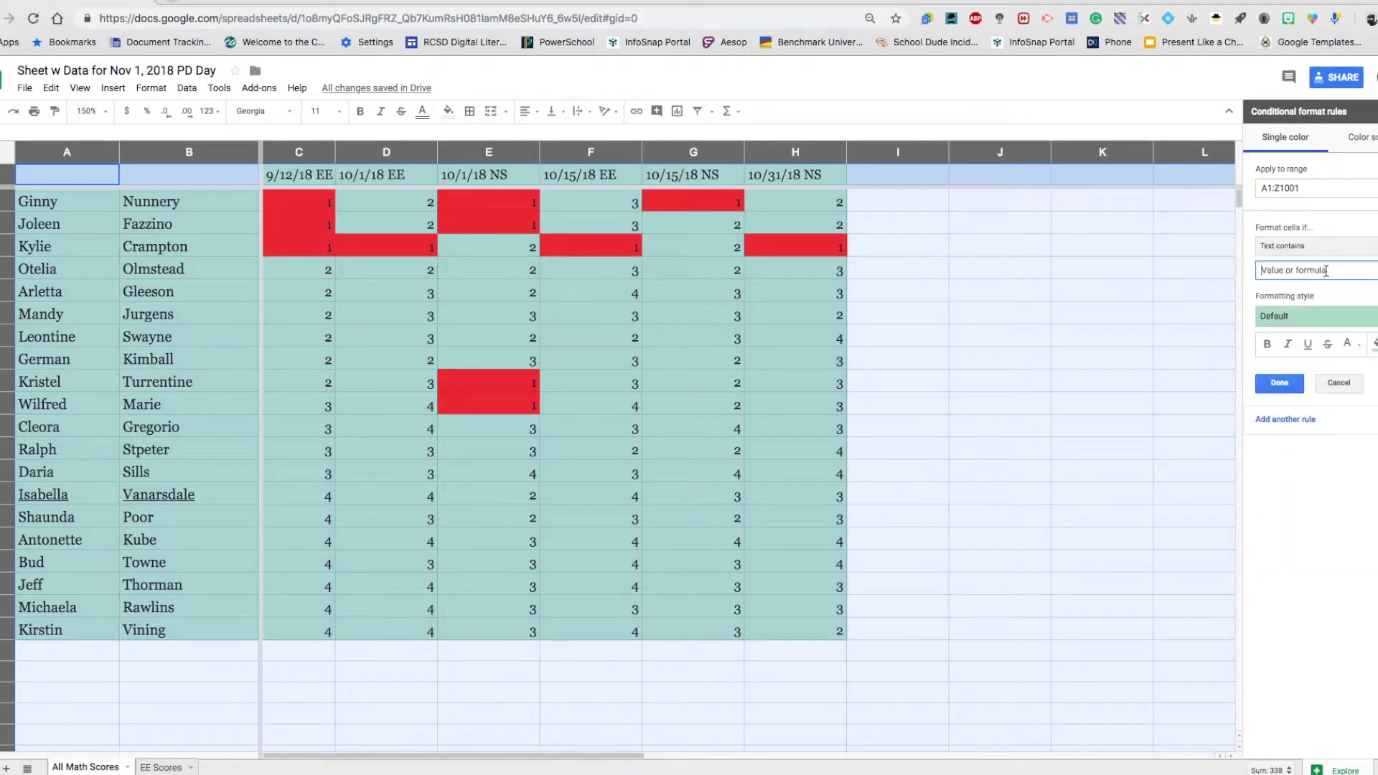
type("2")
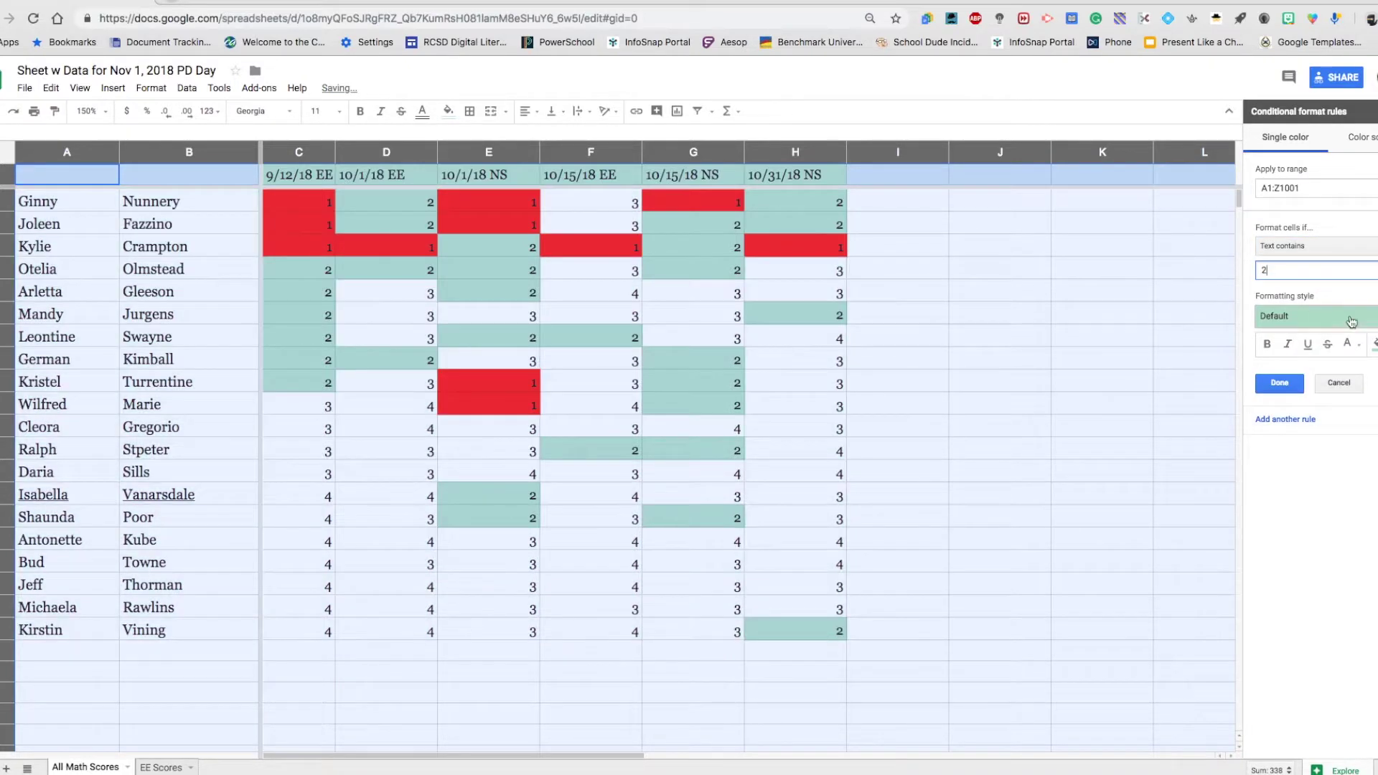
Step: Try a yellow text colour for the second rule and return its text colour to black
left_click(1346, 343)
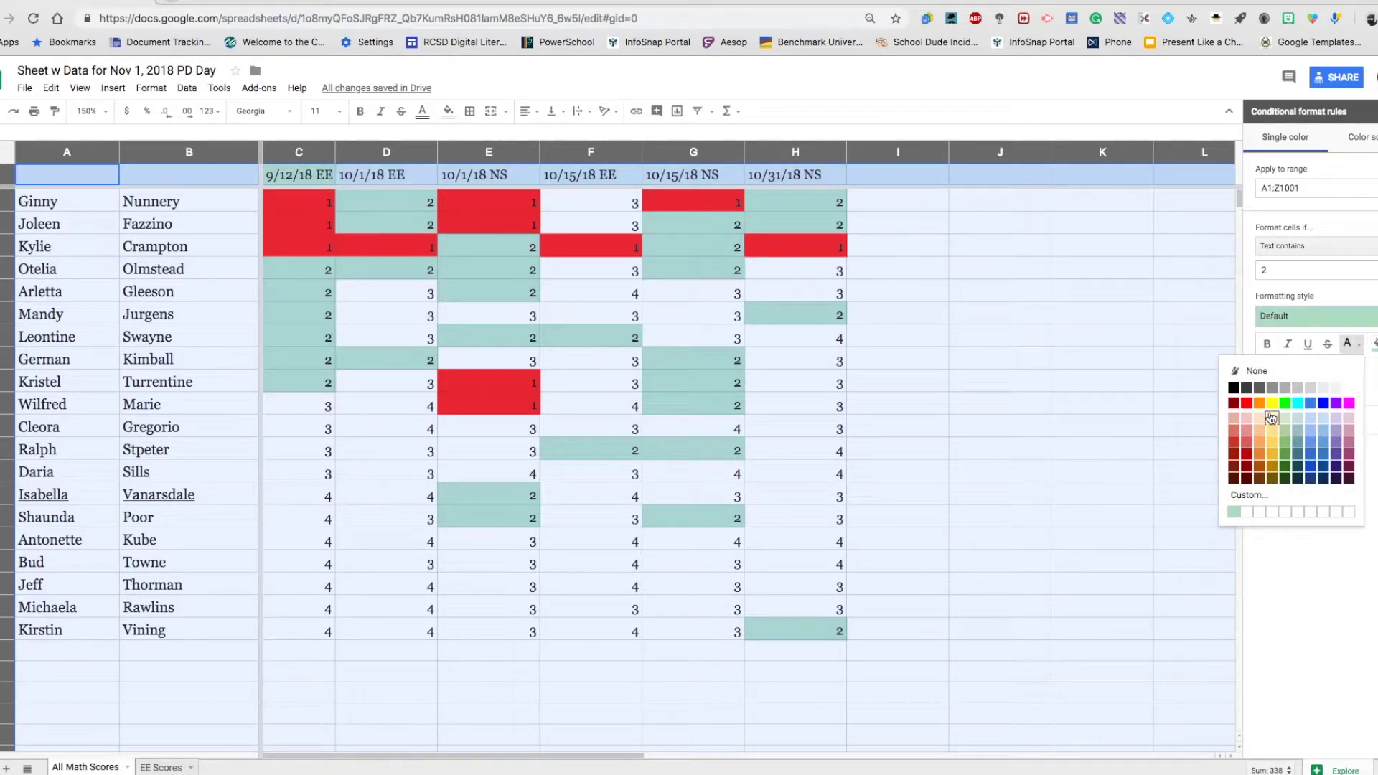
left_click(1272, 404)
left_click(1348, 345)
left_click(1272, 366)
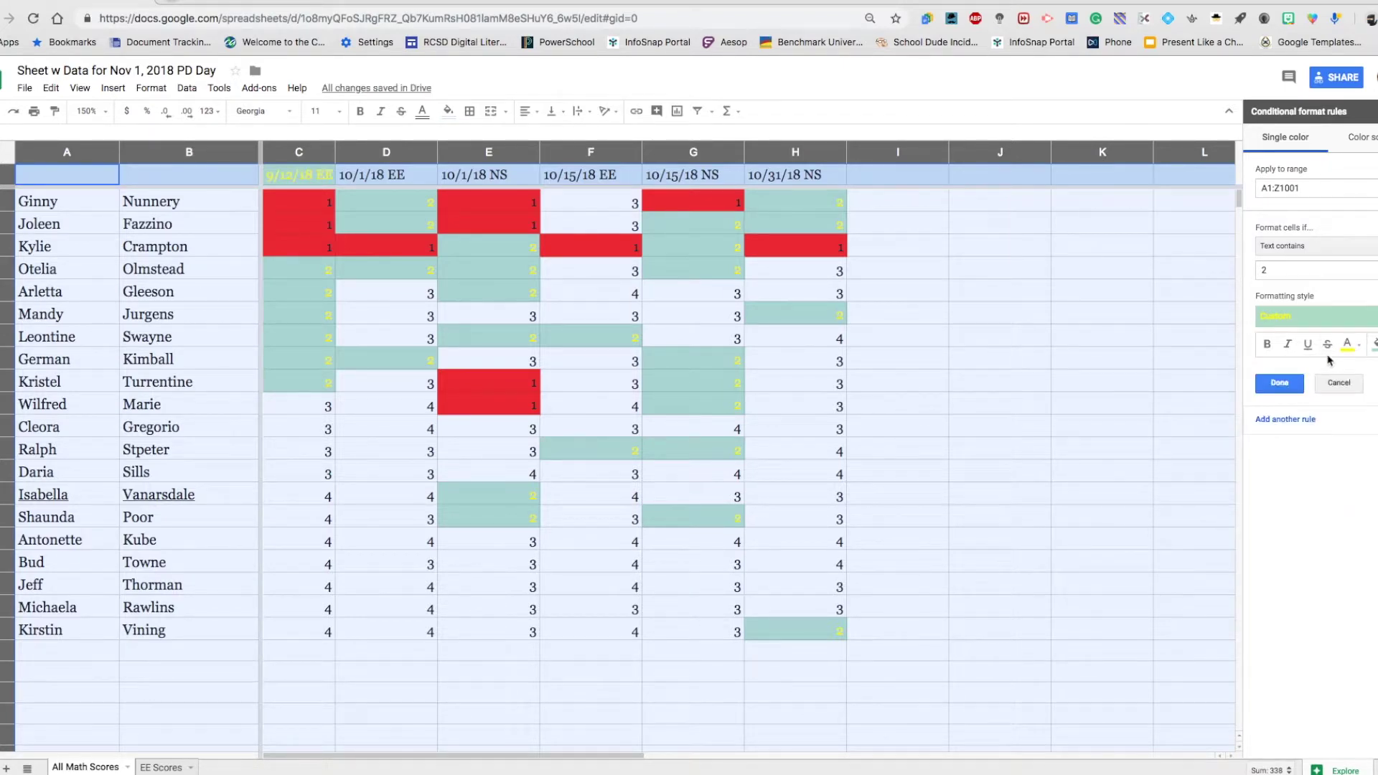
left_click(1347, 345)
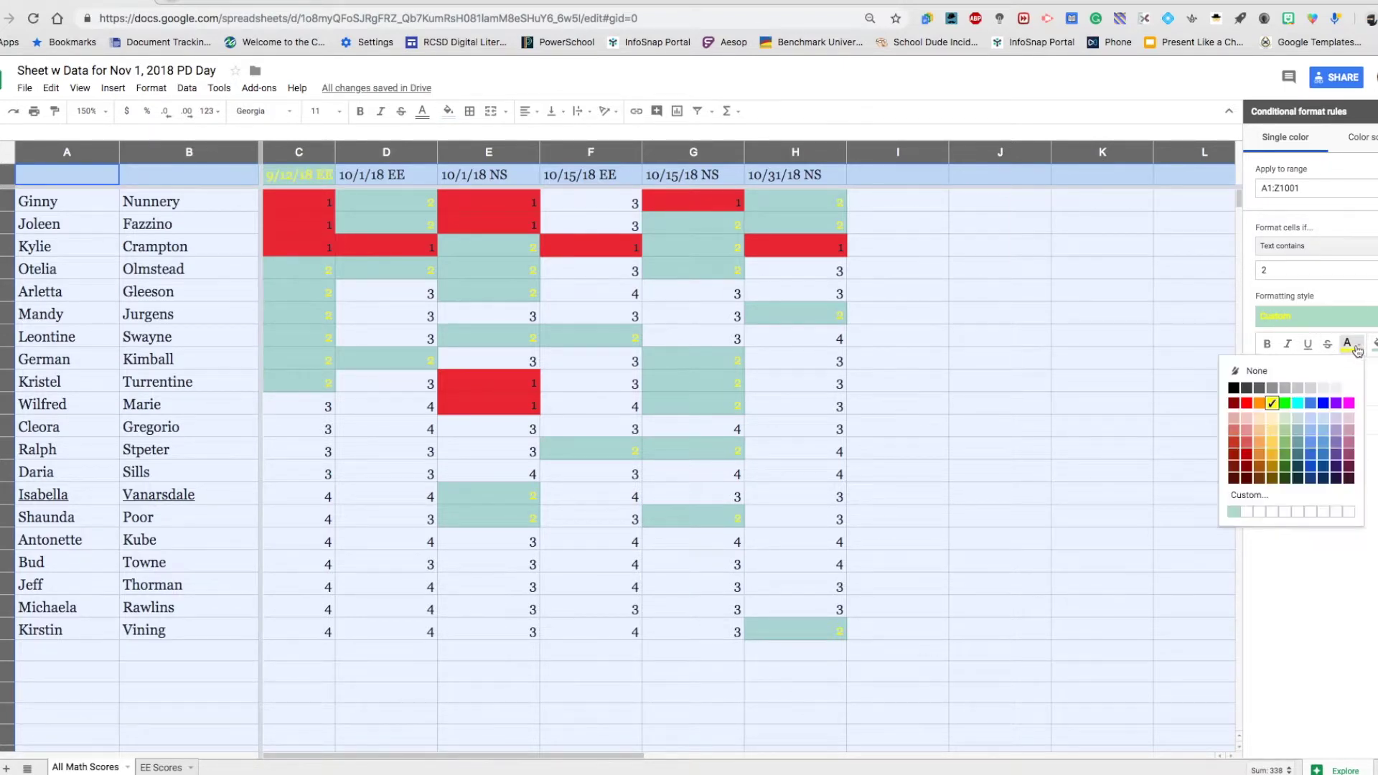
left_click(1232, 390)
Step: Set the fill colour for cells containing 2 to light yellow, save the rule and close the conditional formatting rules
left_click(1373, 344)
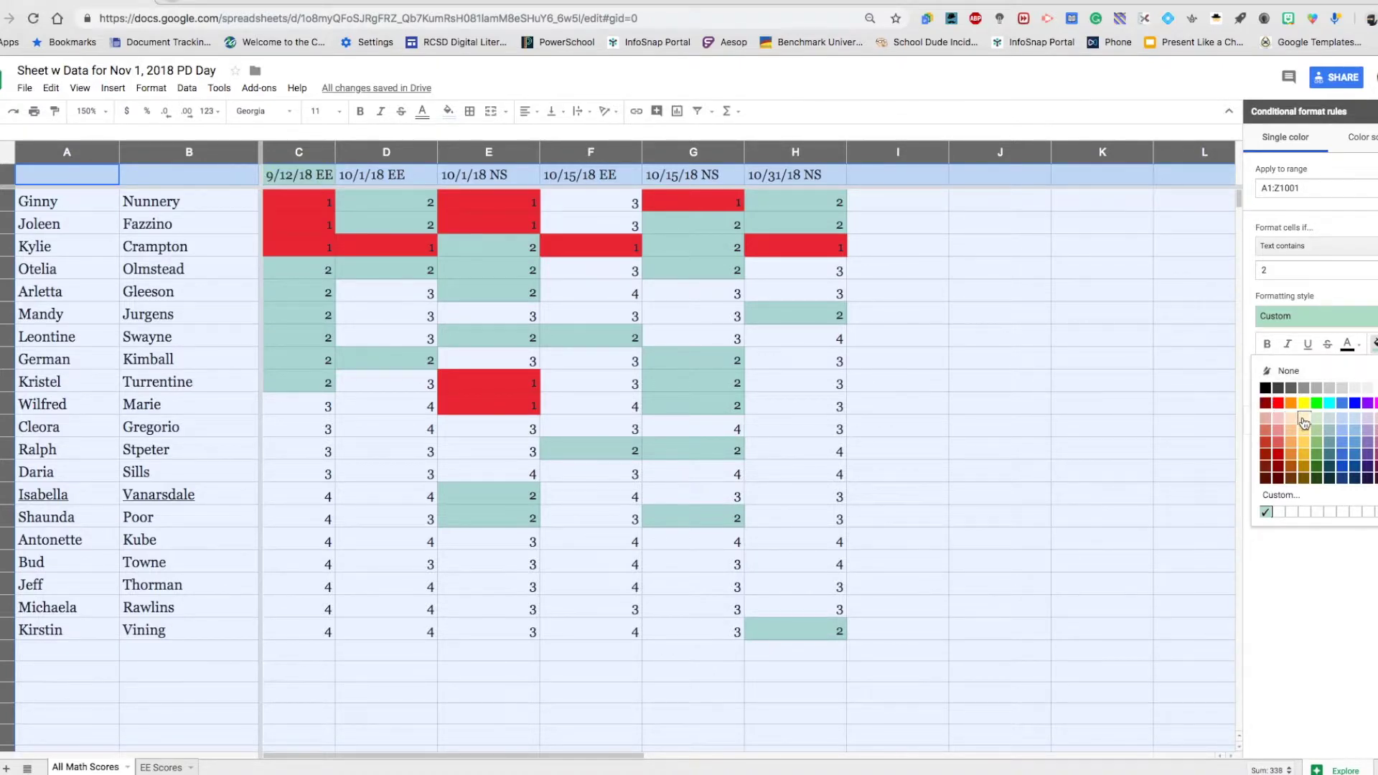
left_click(1303, 422)
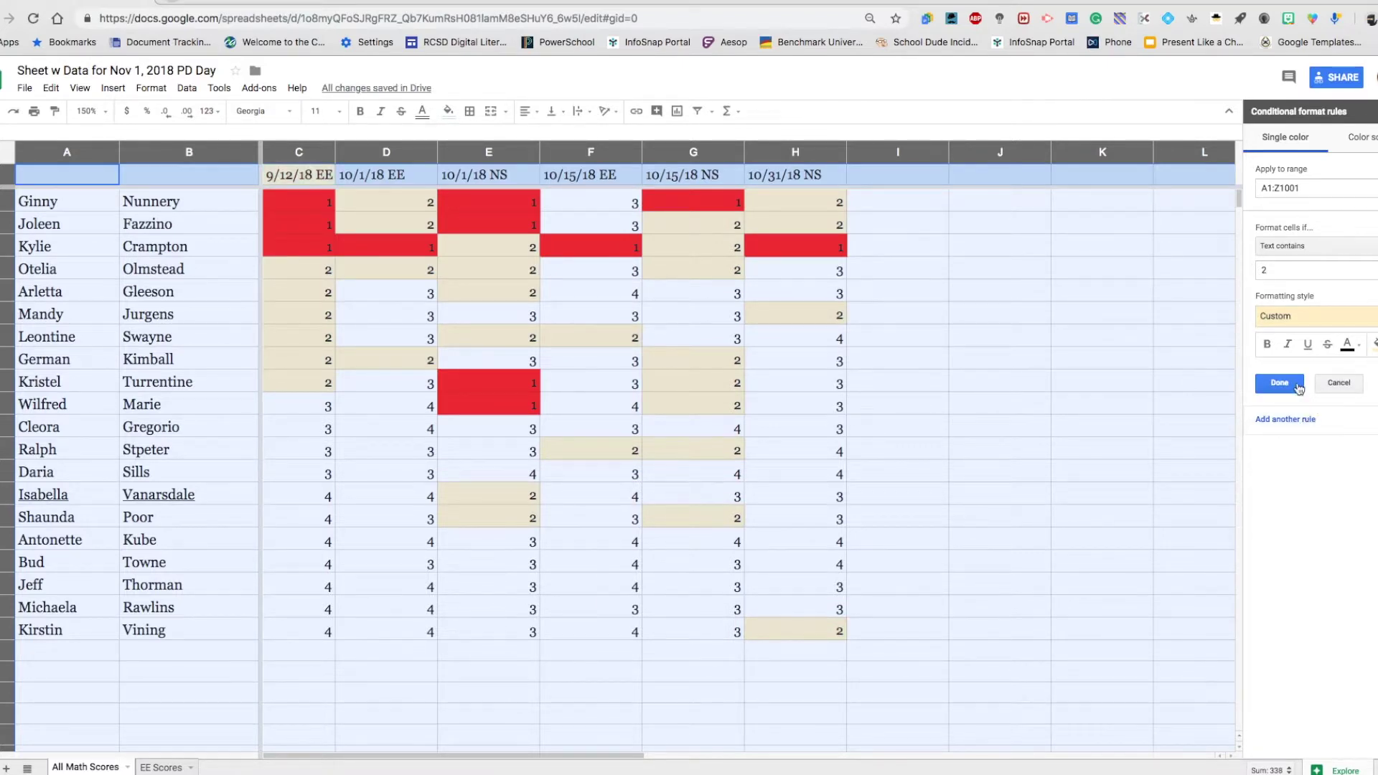
left_click(1274, 387)
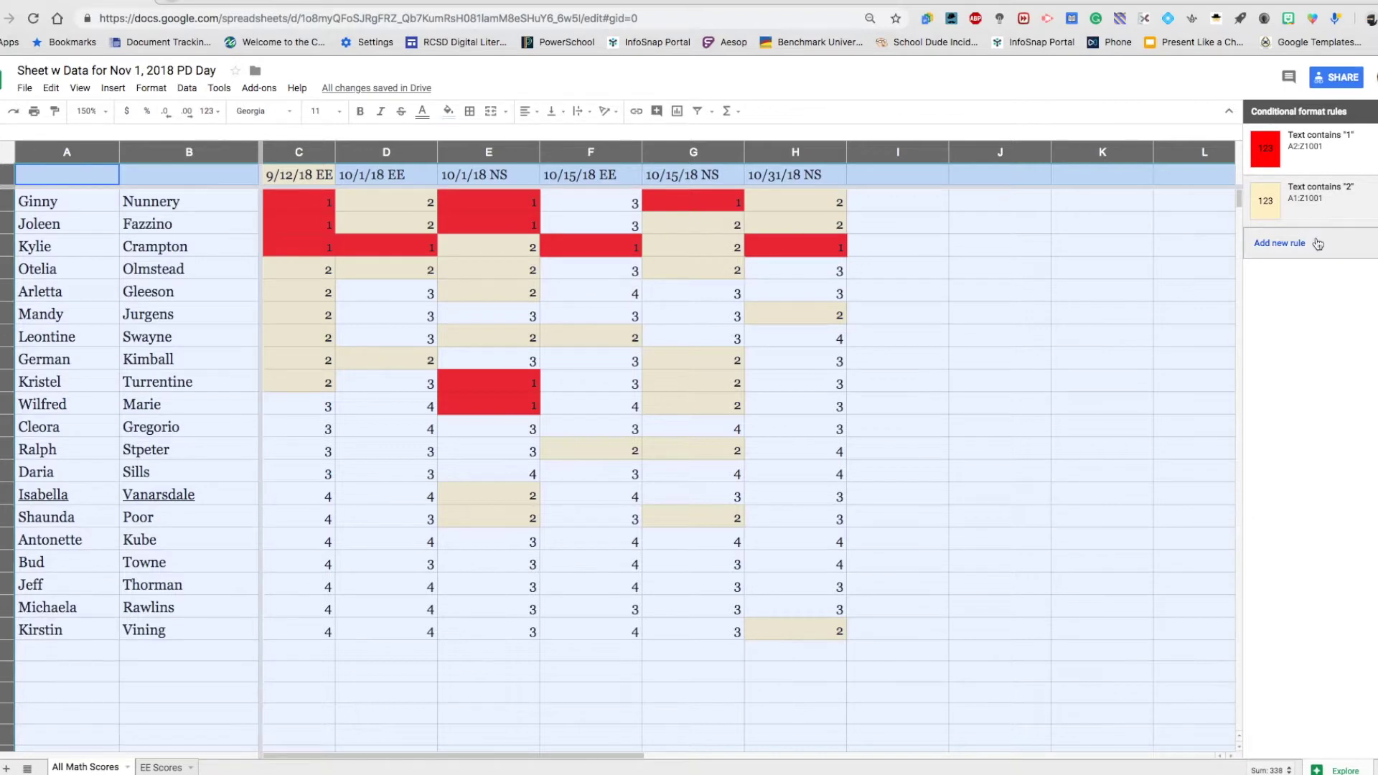
left_click(1375, 112)
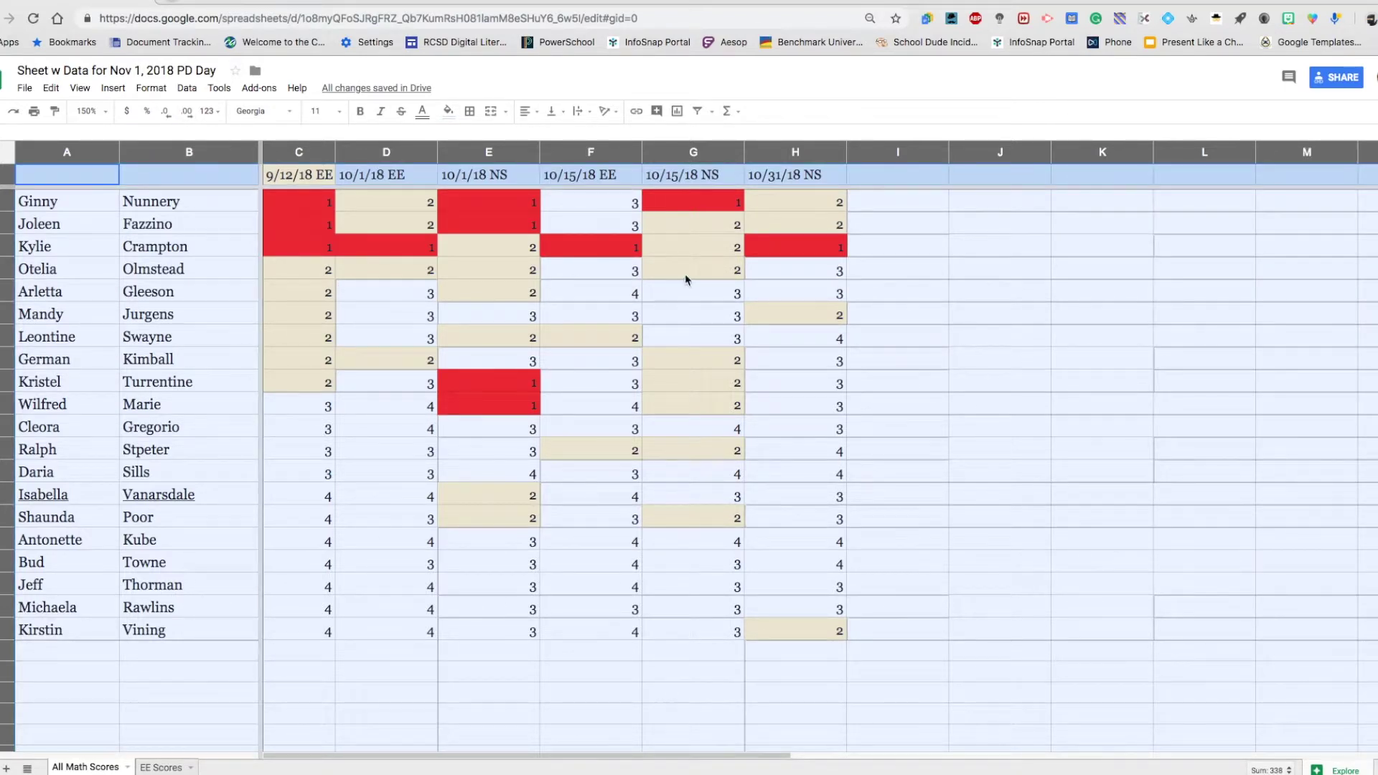
left_click(864, 208)
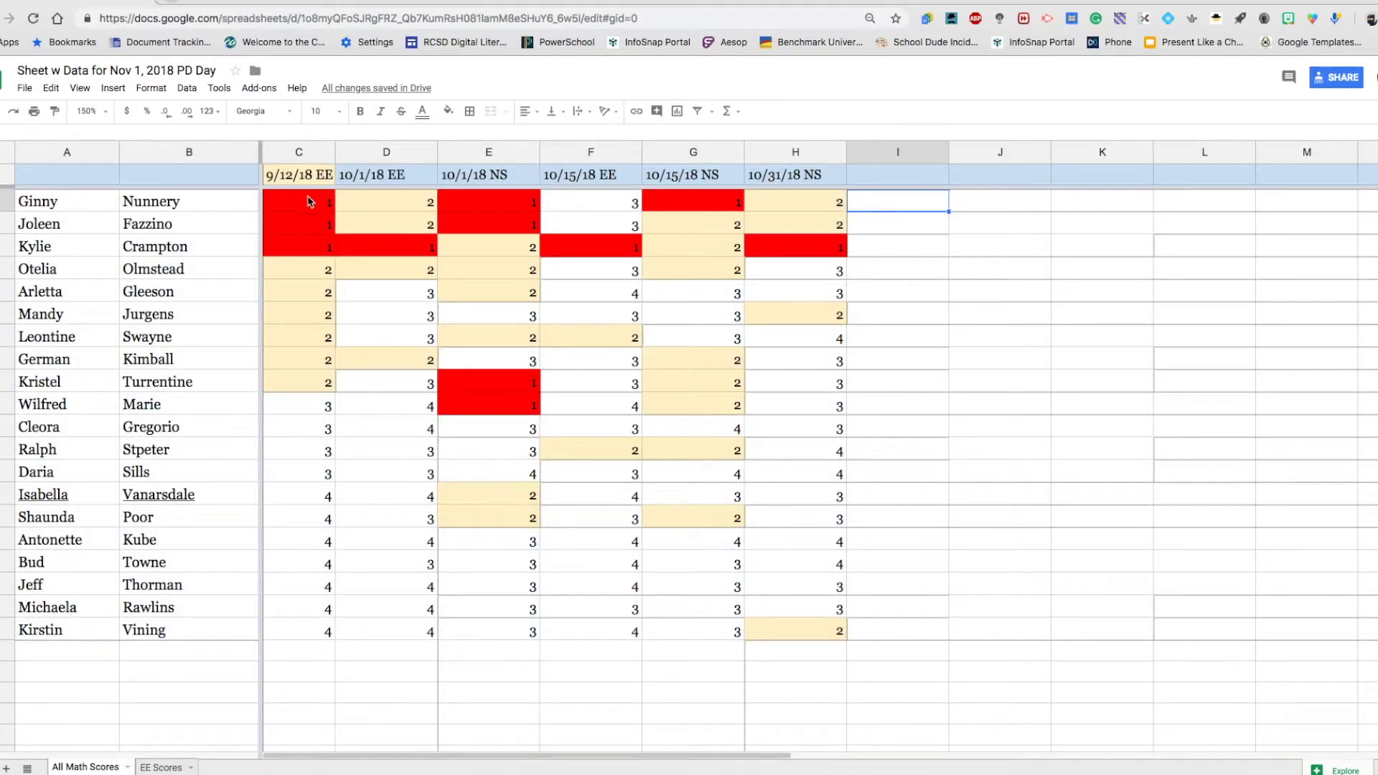
Step: Average the first student's scores C2:H2 in cell I2 and copy the formula down column I to the last student row
left_click_drag(301, 208, 832, 207)
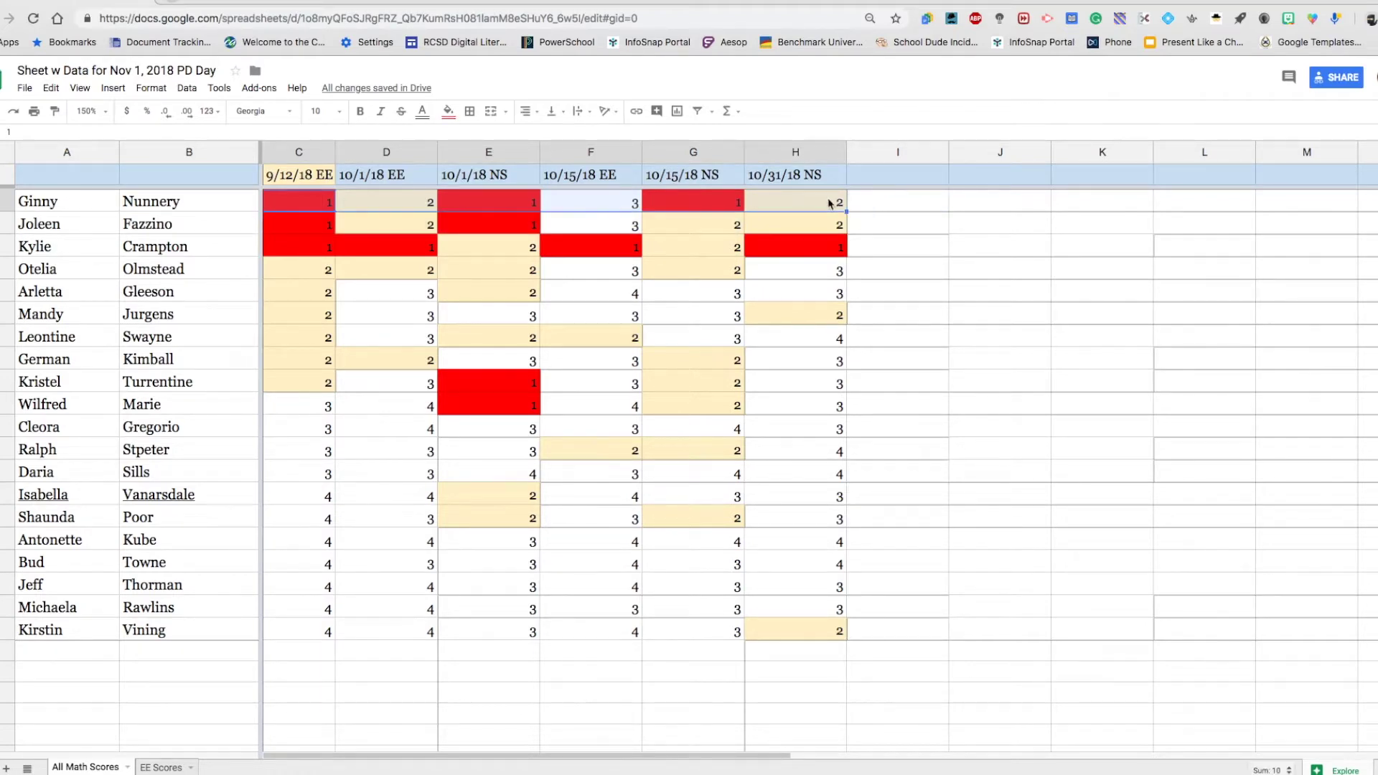
left_click(738, 112)
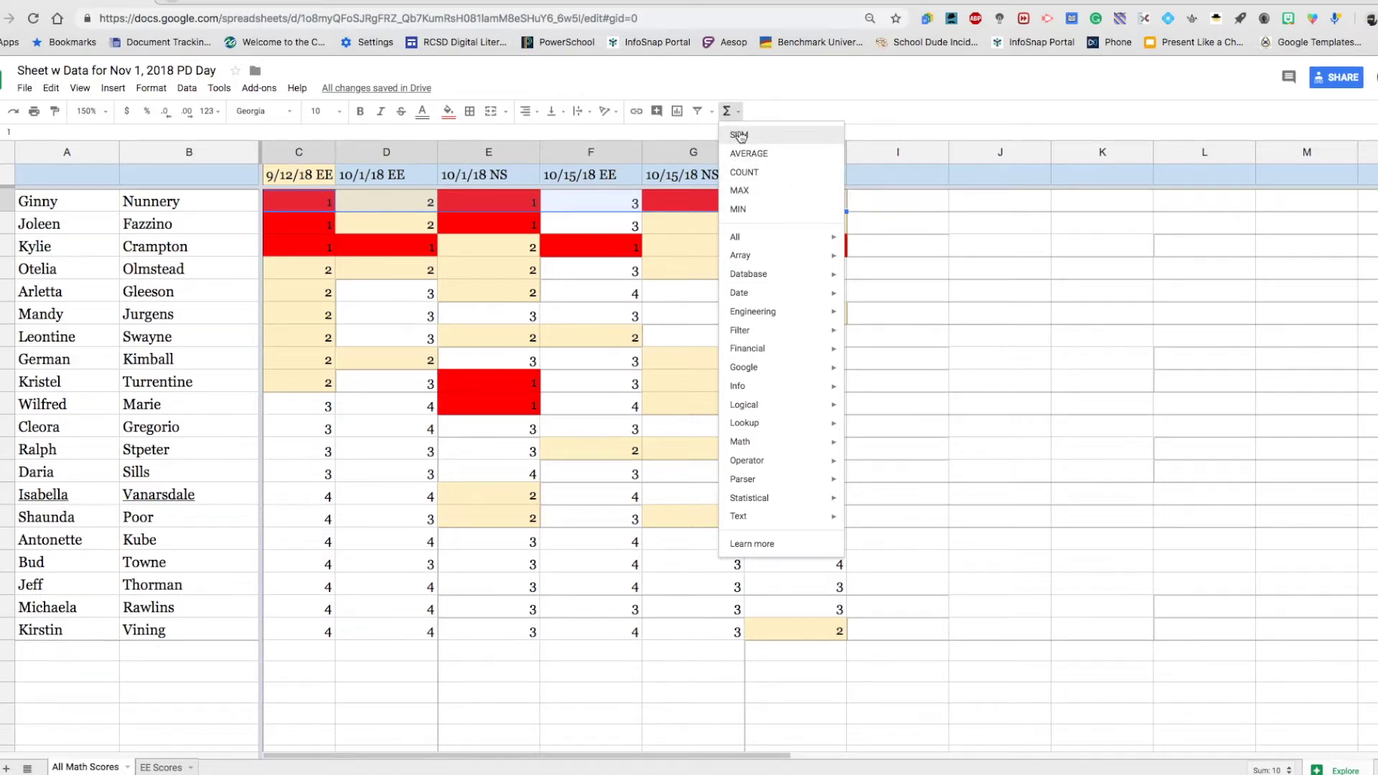
left_click(746, 155)
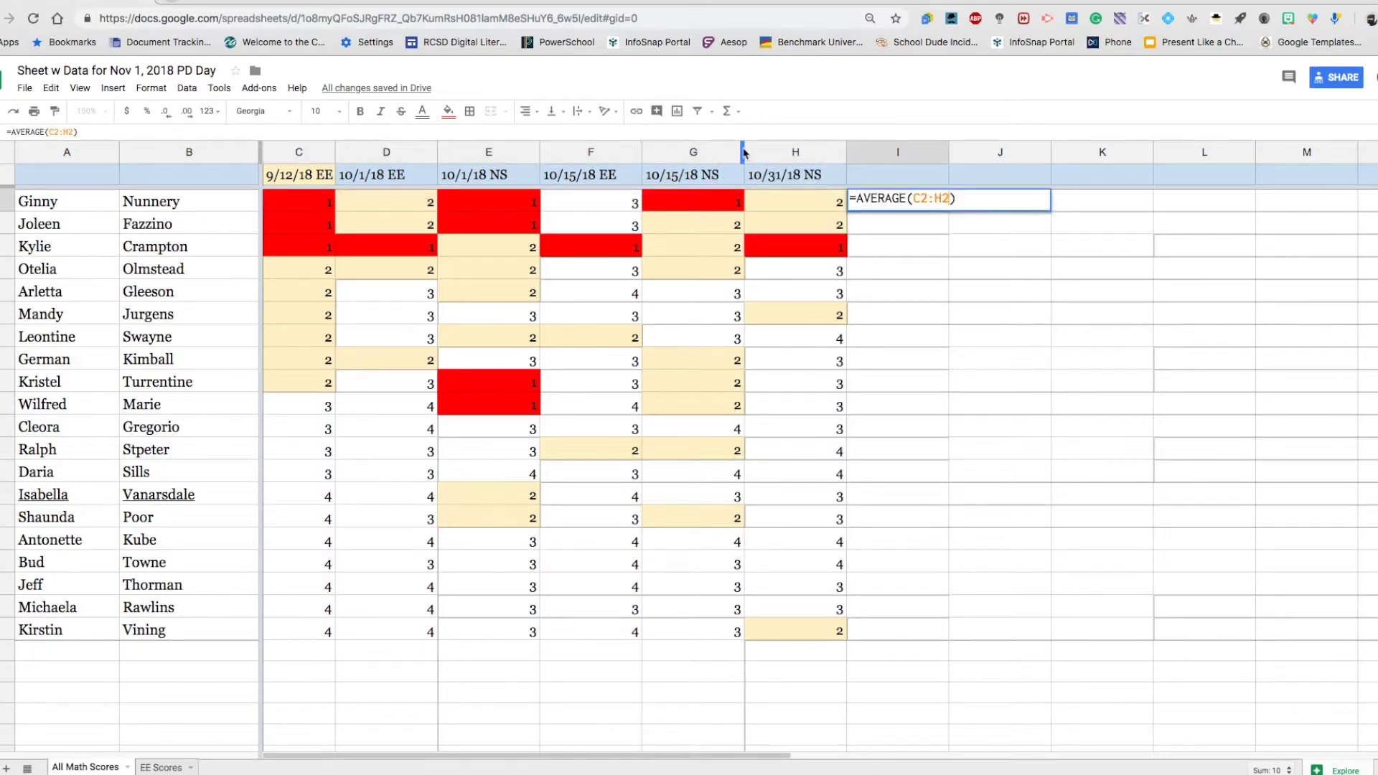
key("Return")
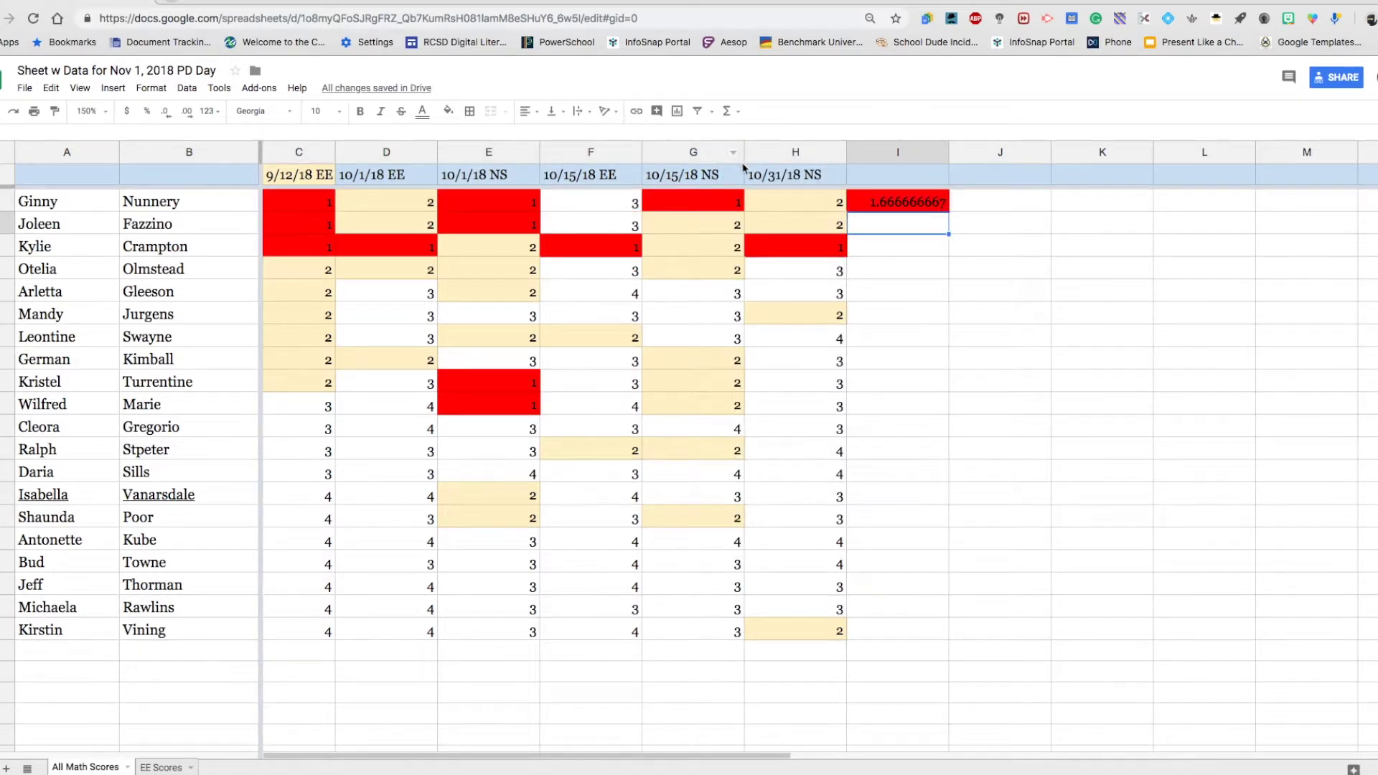
left_click(895, 203)
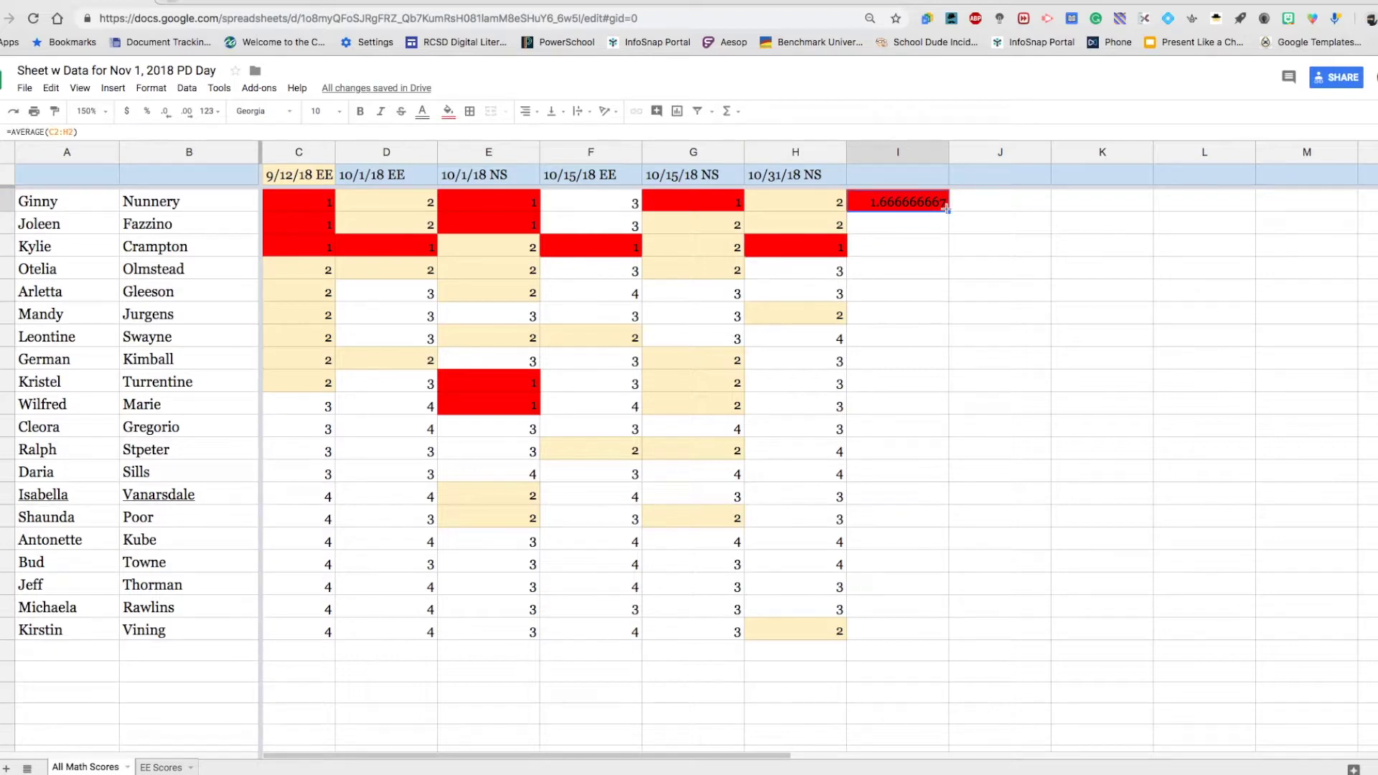
left_click_drag(948, 212, 925, 631)
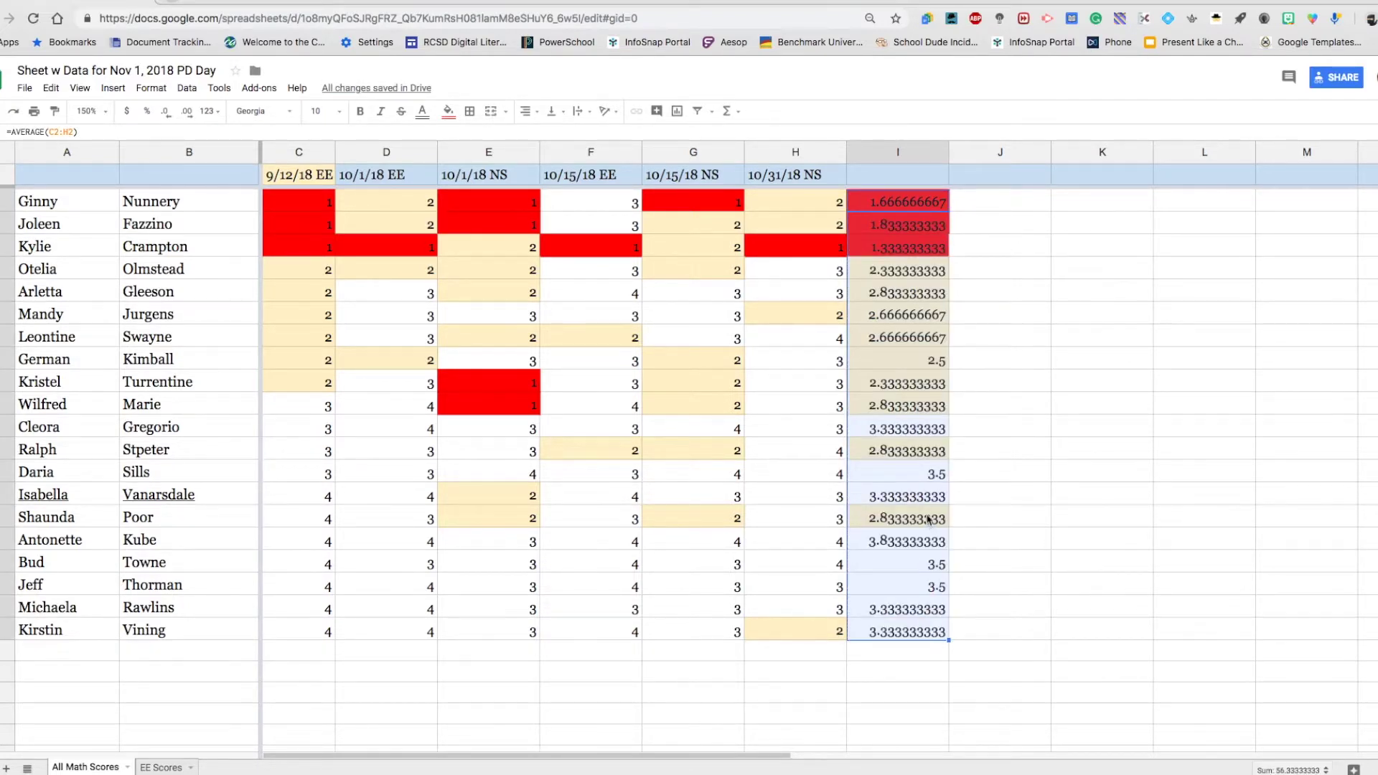
Step: Change the formula in I2 to =MODE(C2:H2) and copy it down column I to the last student row
double_click(868, 204)
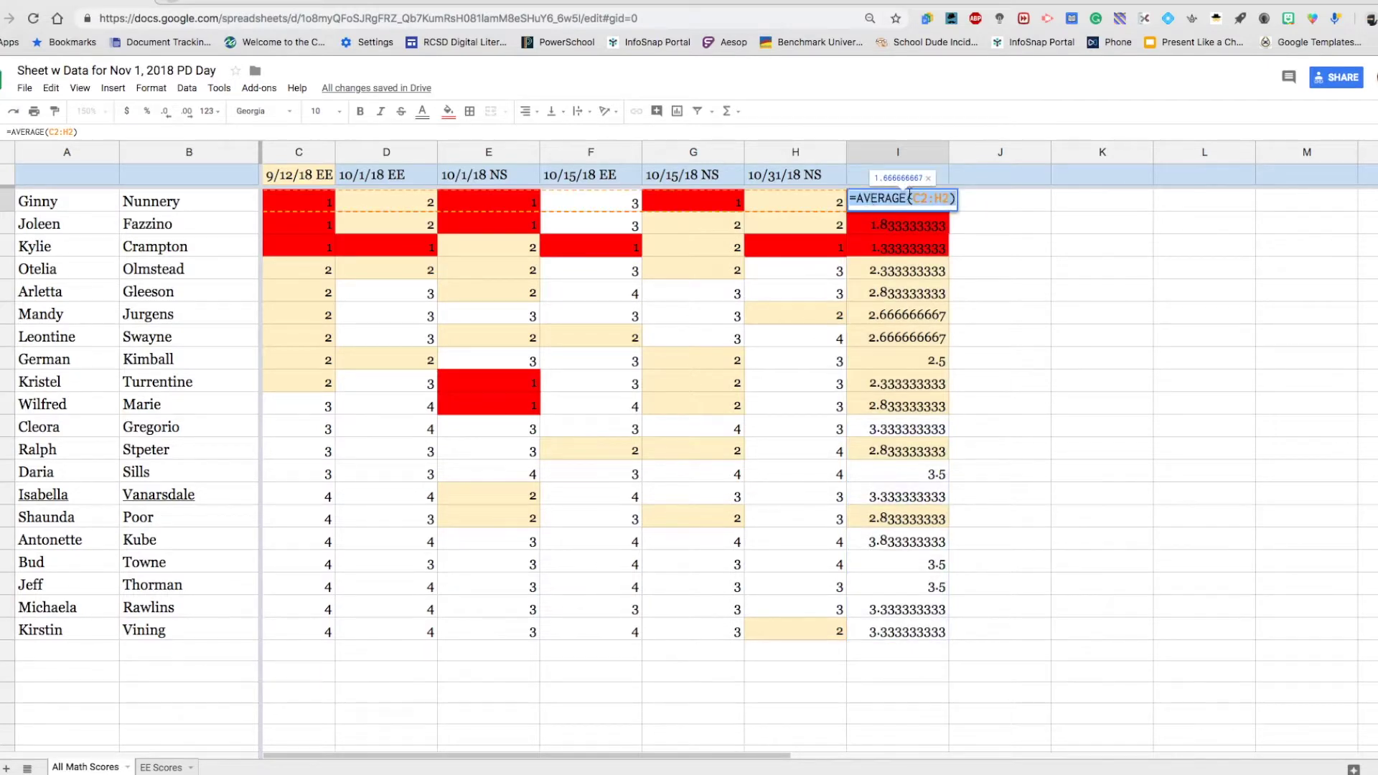
left_click(908, 197)
key("BackSpace")
key("BackSpace")
key("BackSpace")
key("BackSpace")
key("BackSpace")
key("BackSpace")
key("BackSpace")
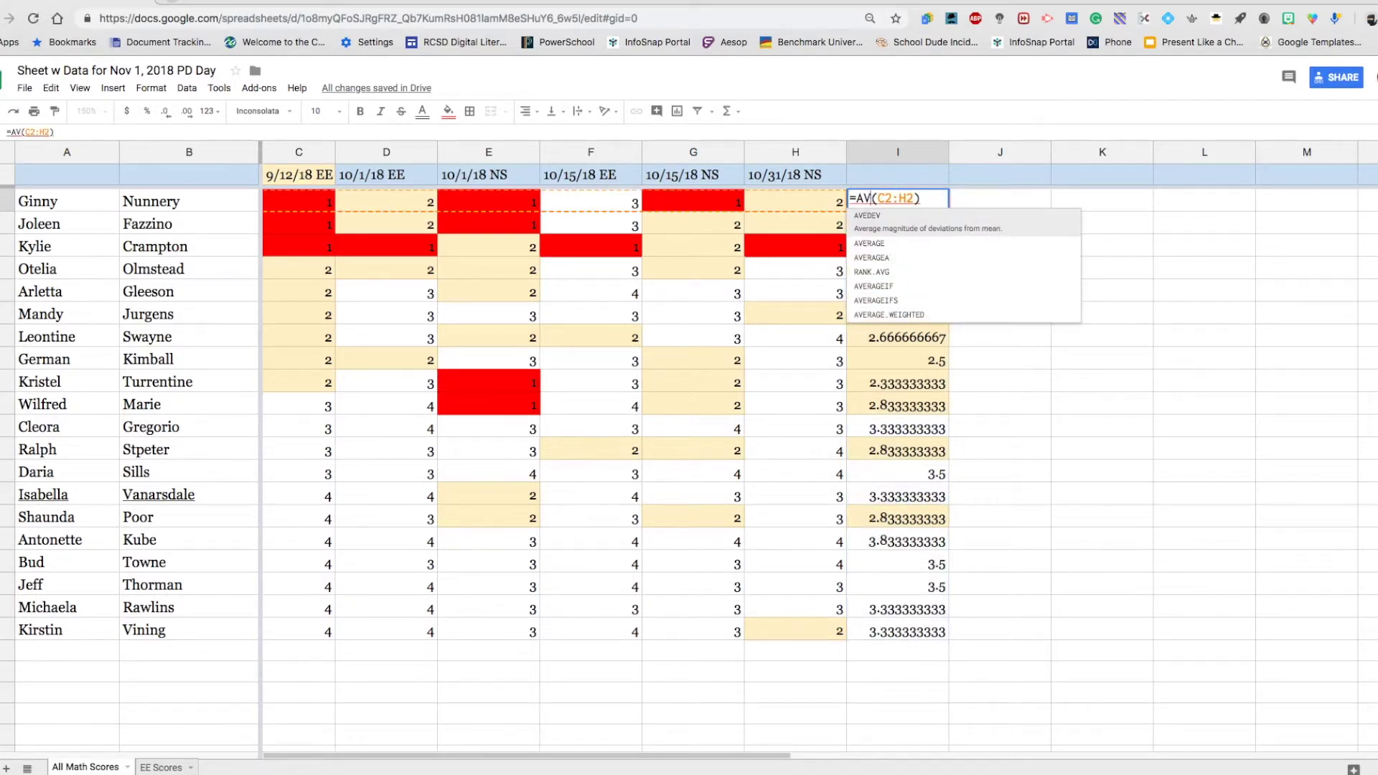
type("MODE")
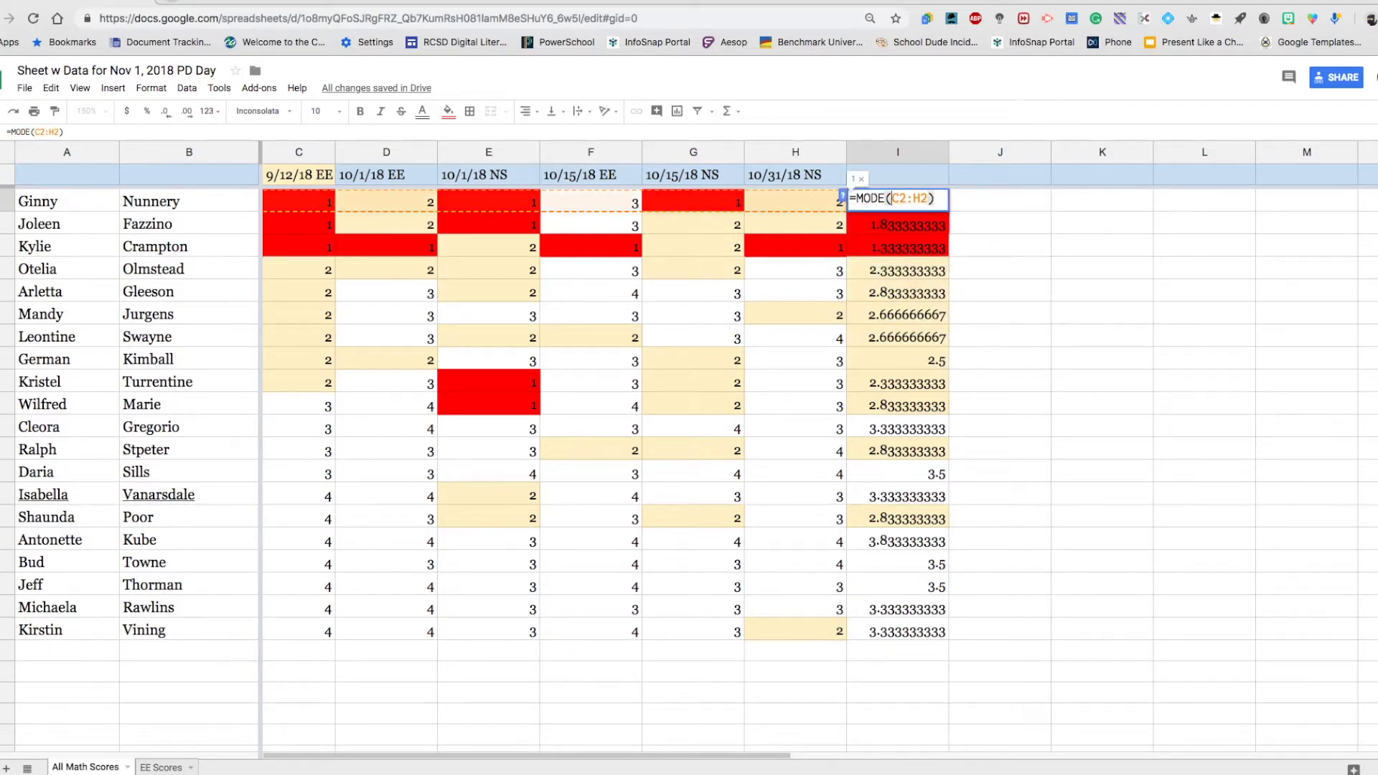
key("Tab")
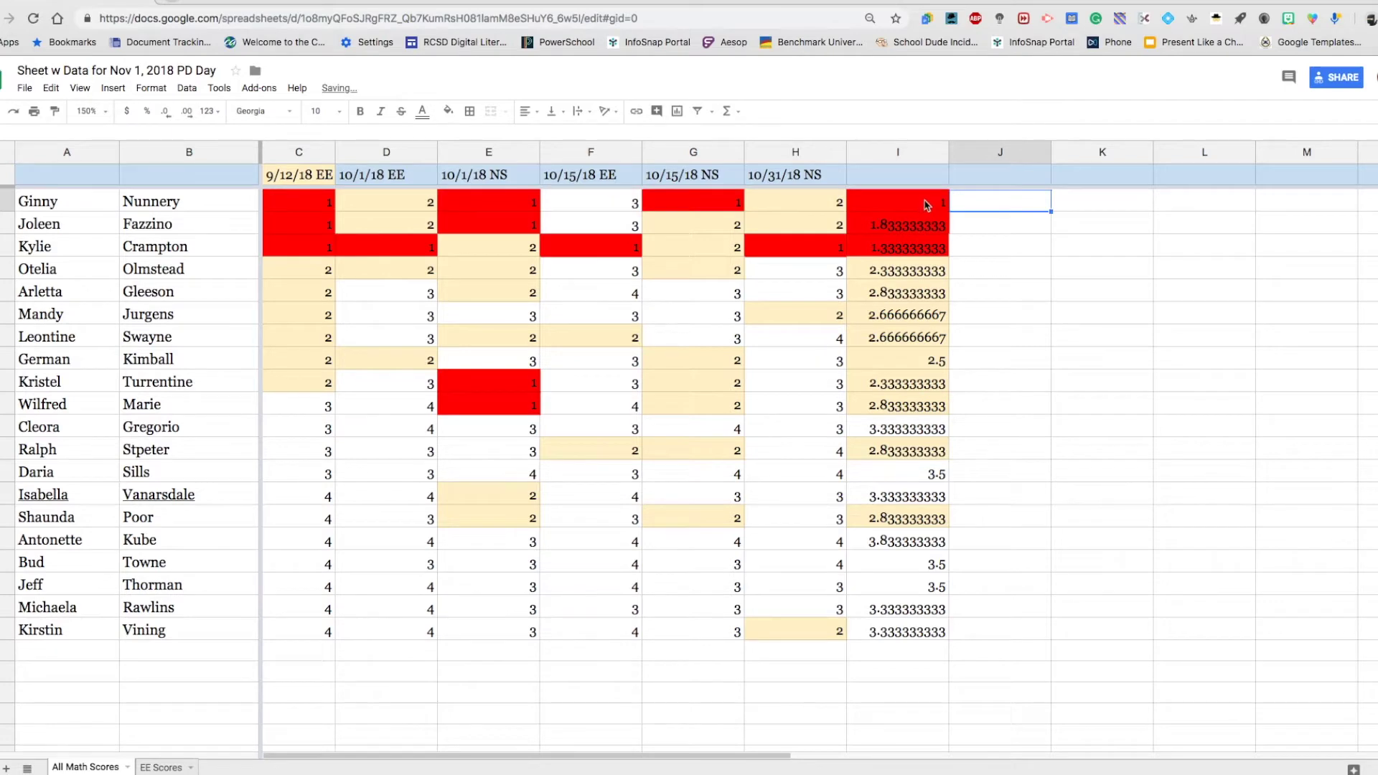
left_click(928, 205)
left_click_drag(948, 211, 939, 635)
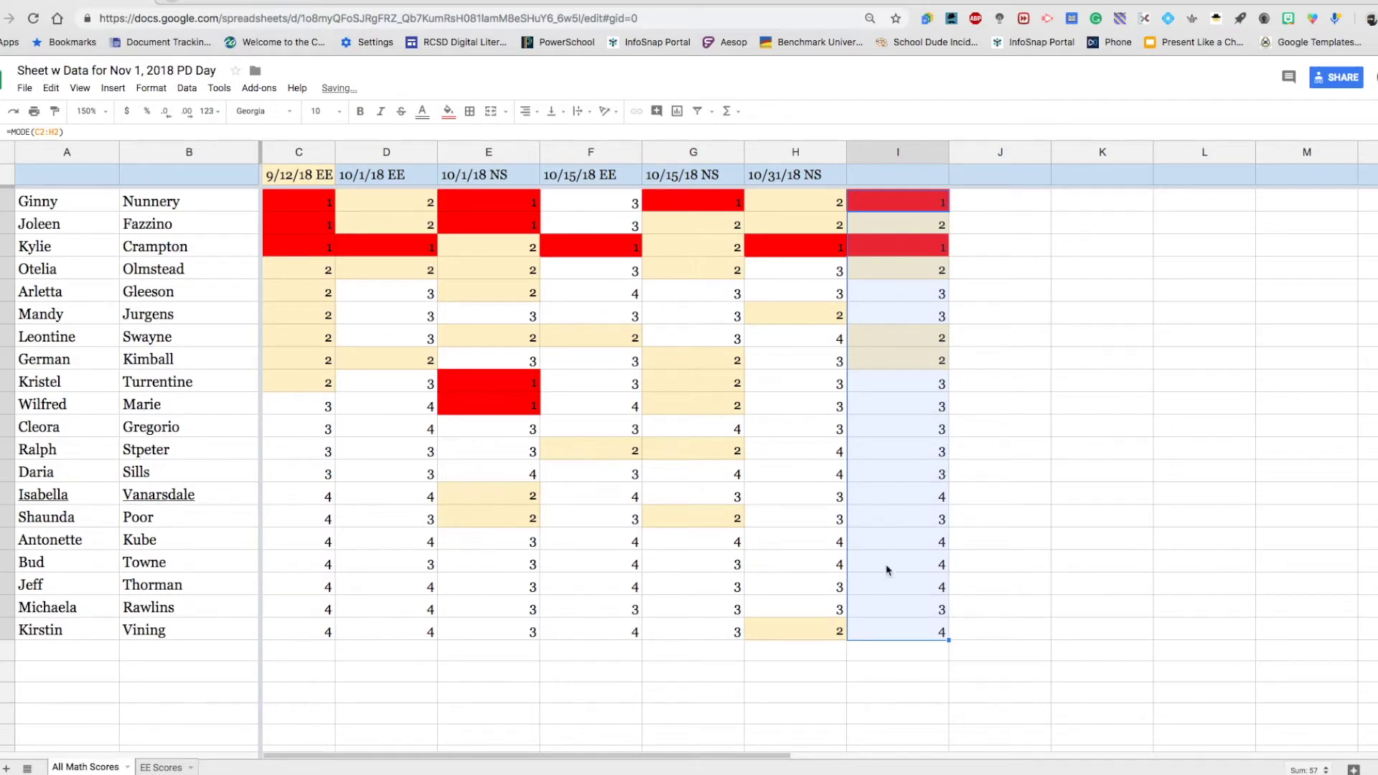
Step: Enter the heading Mode in cell I1 above the calculated scores
left_click(882, 177)
type("MODE")
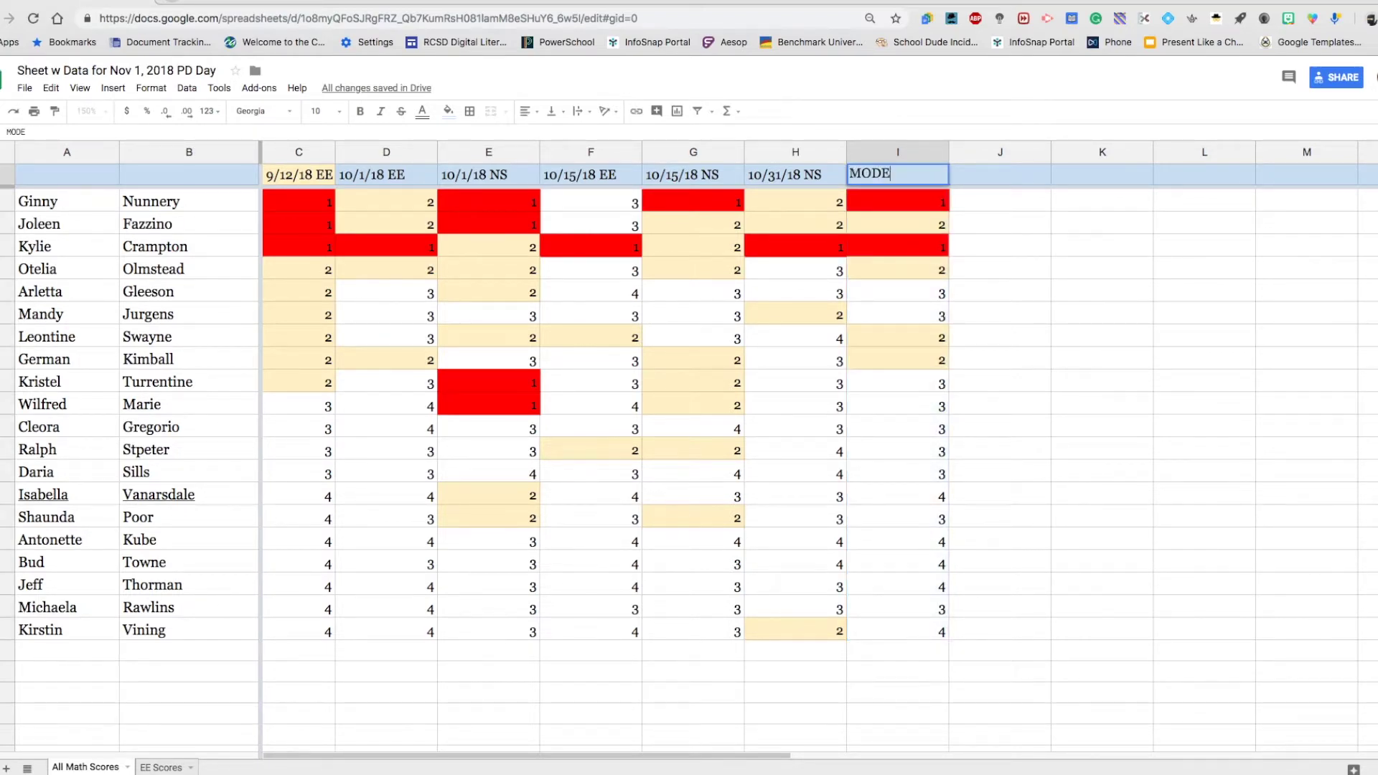
key("BackSpace")
type("ode")
left_click(993, 231)
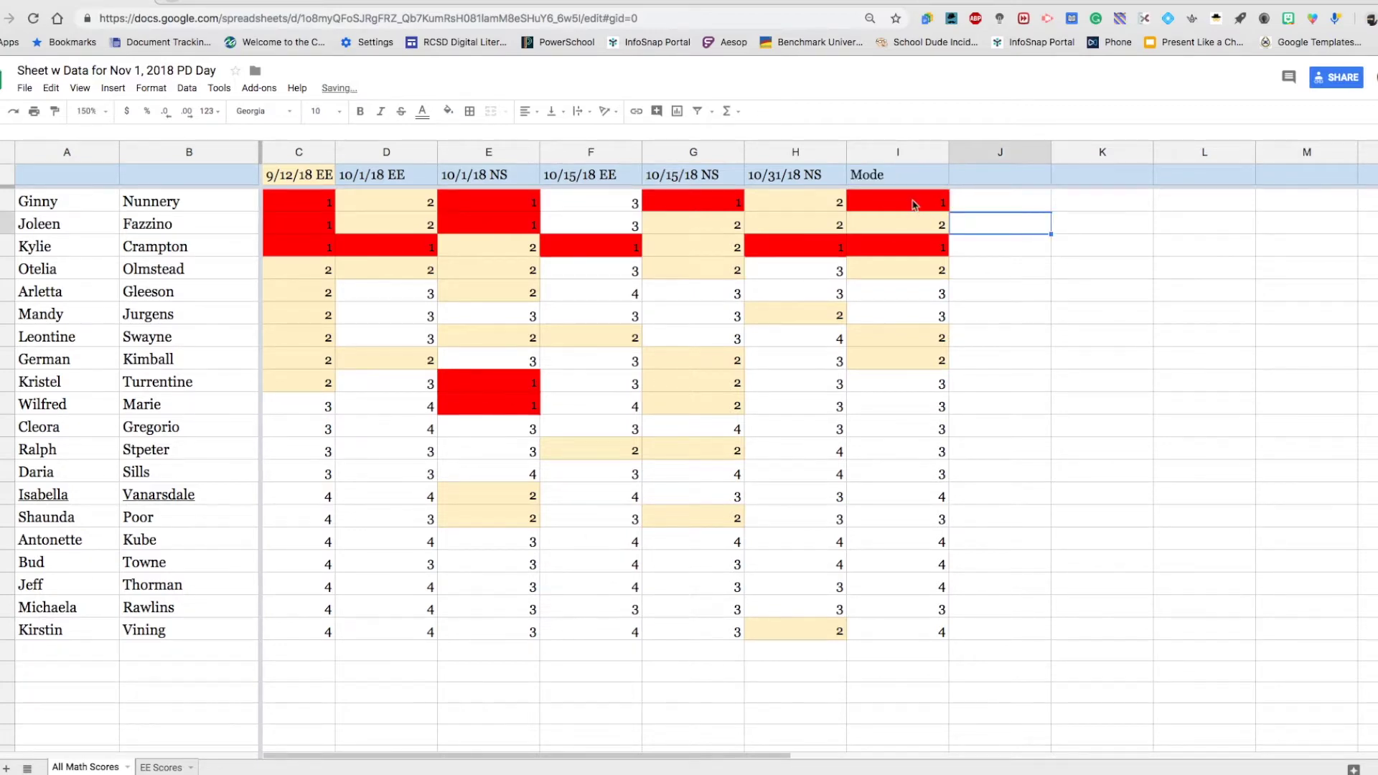
left_click(913, 206)
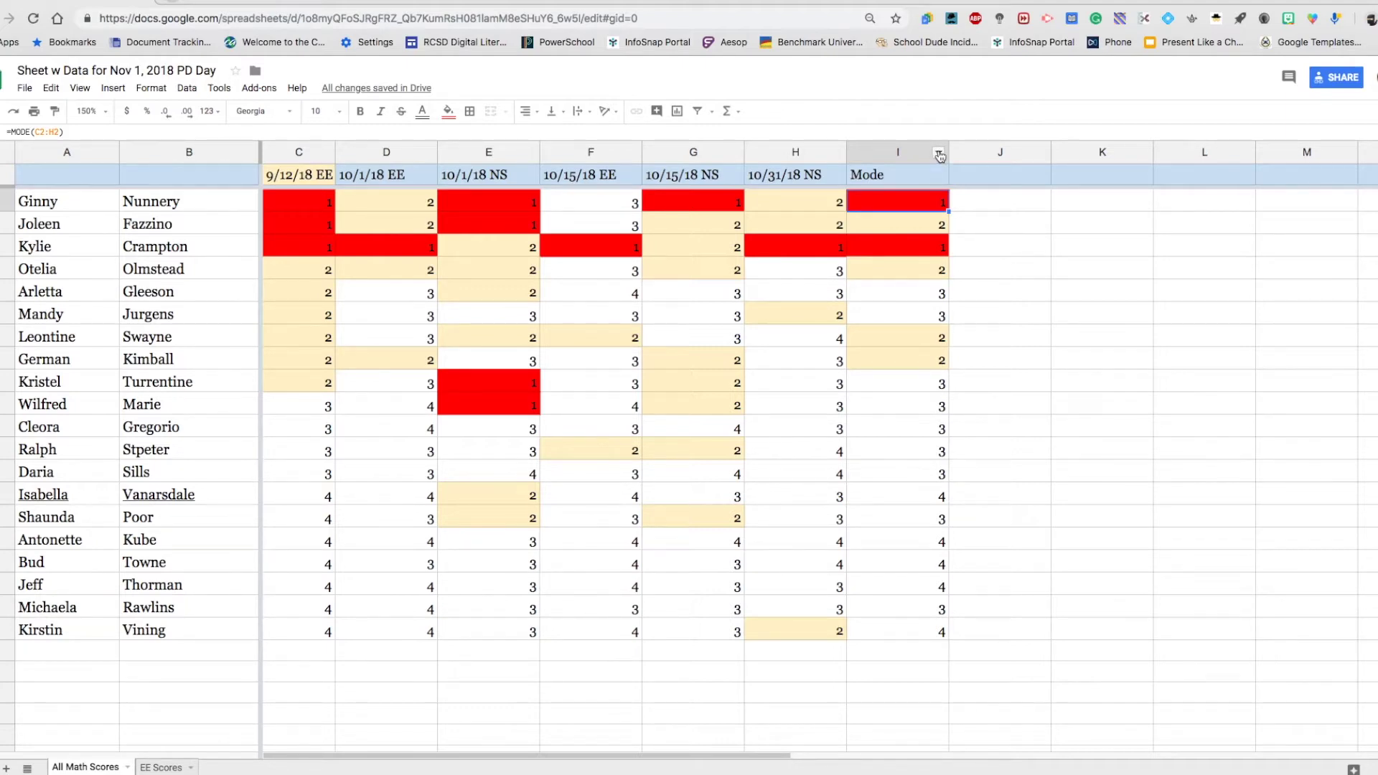
Step: Delete the whole Mode column I from the All Math Scores sheet
left_click(938, 156)
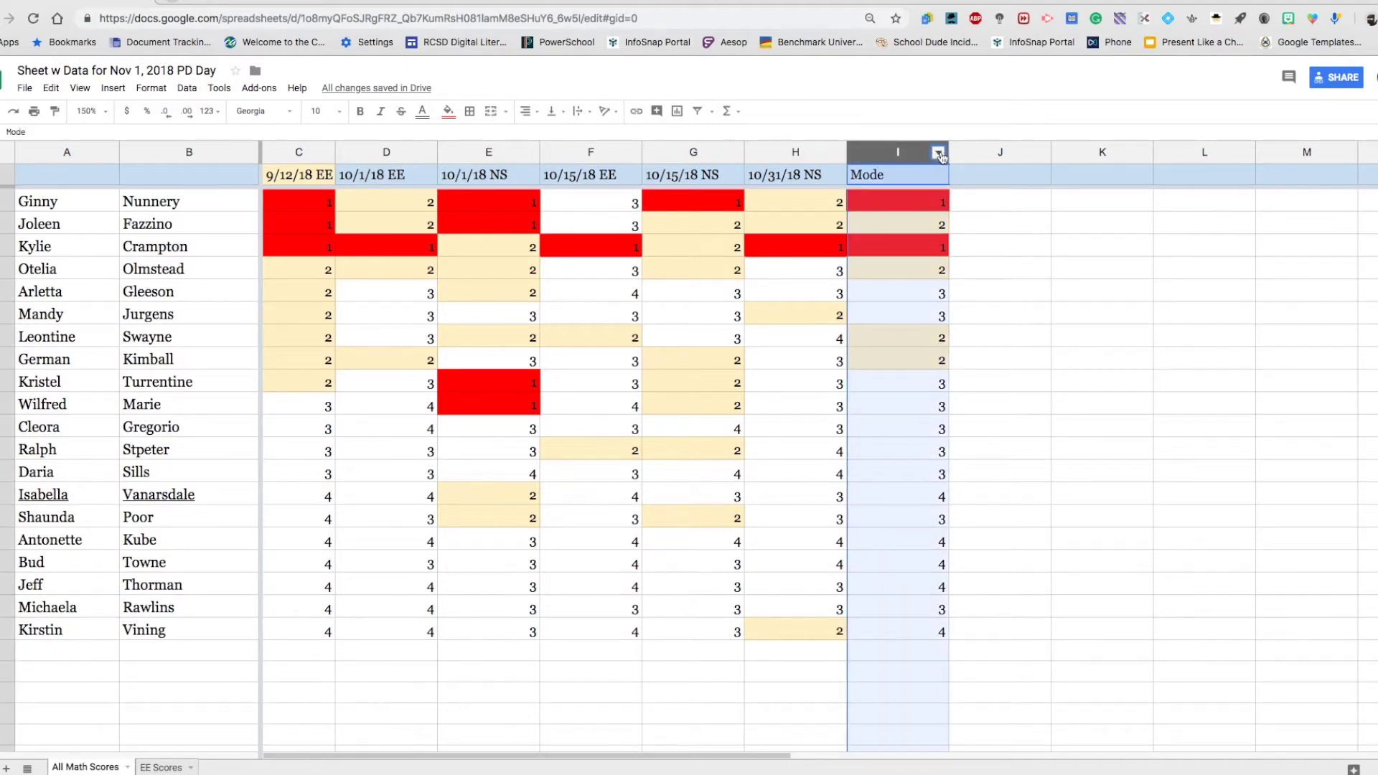
left_click(938, 156)
left_click(940, 157)
left_click(939, 153)
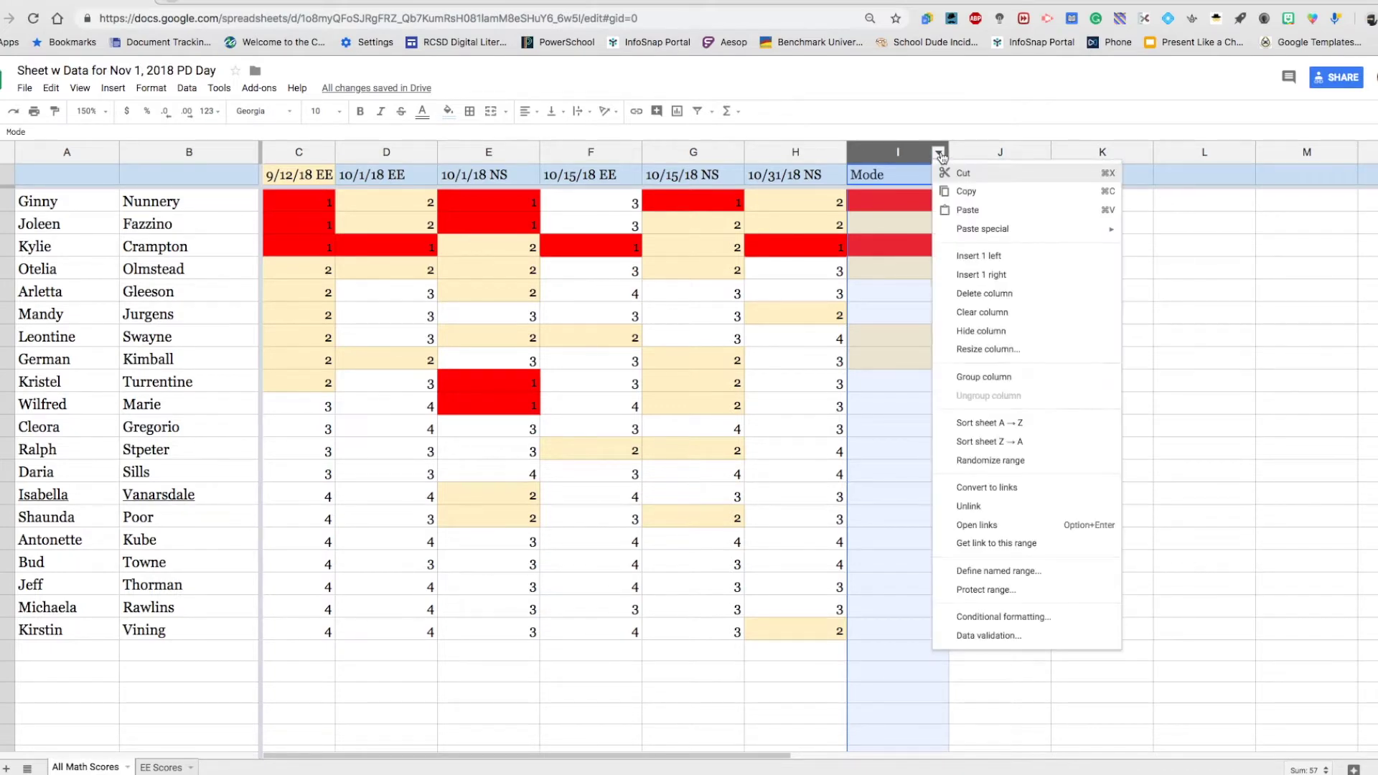
left_click(965, 299)
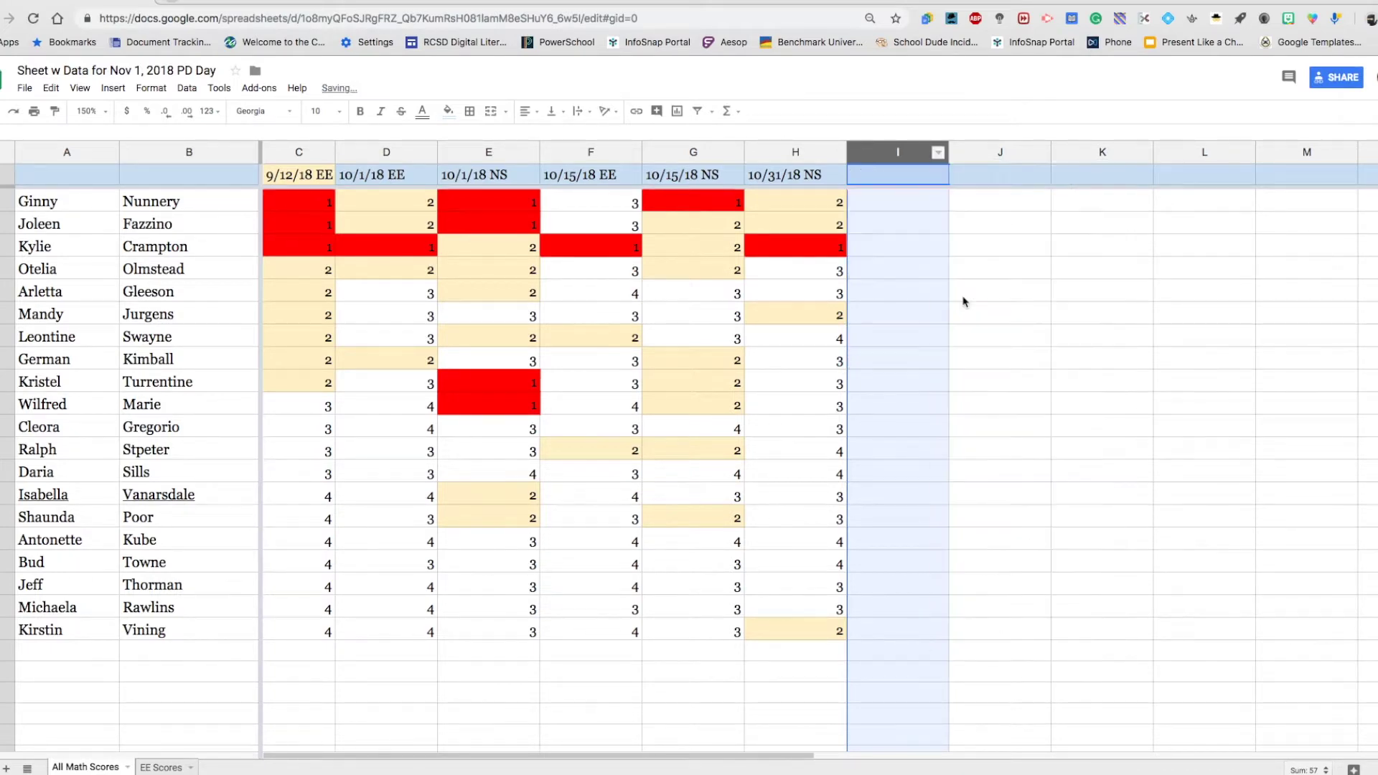
left_click(813, 434)
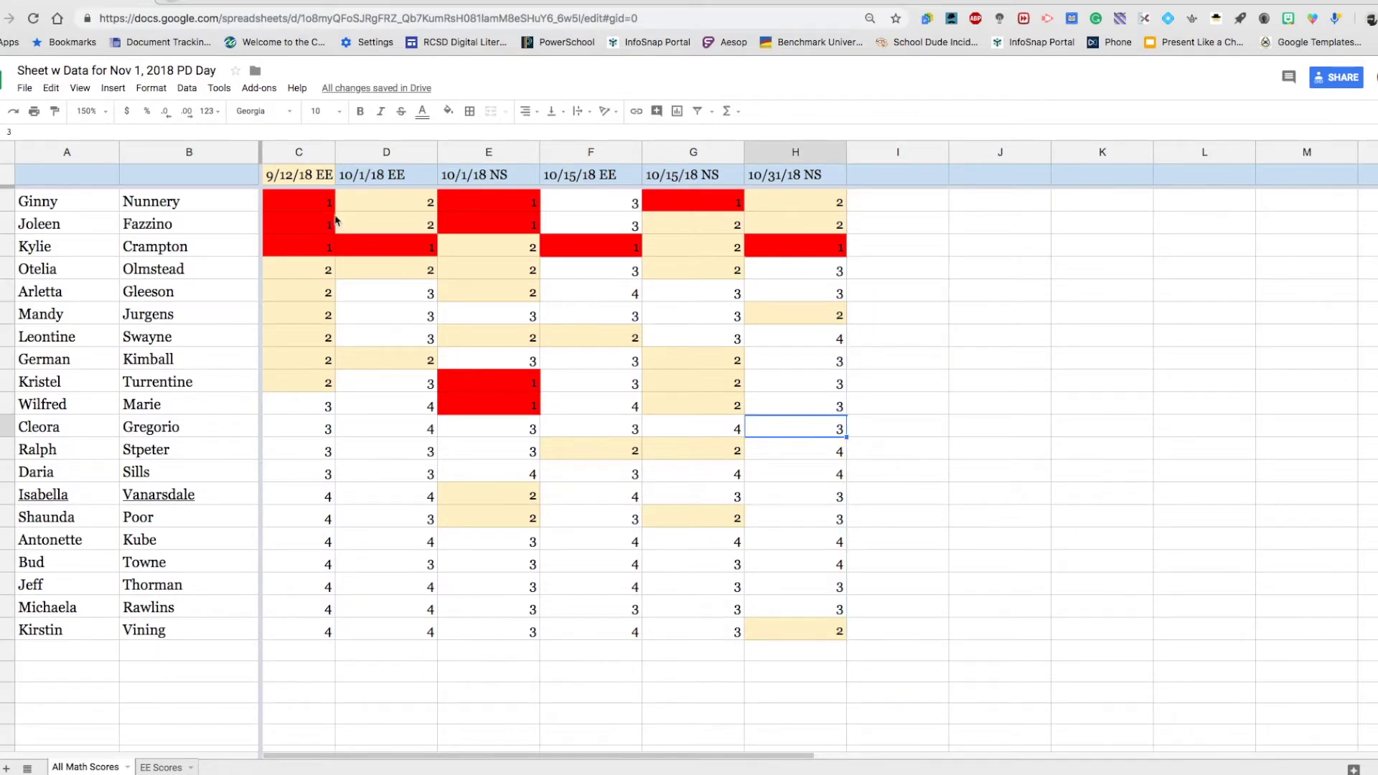
Step: Examine the Explore statistics and suggested charts for the scores in C2:H21, and close Explore
left_click_drag(293, 202, 626, 445)
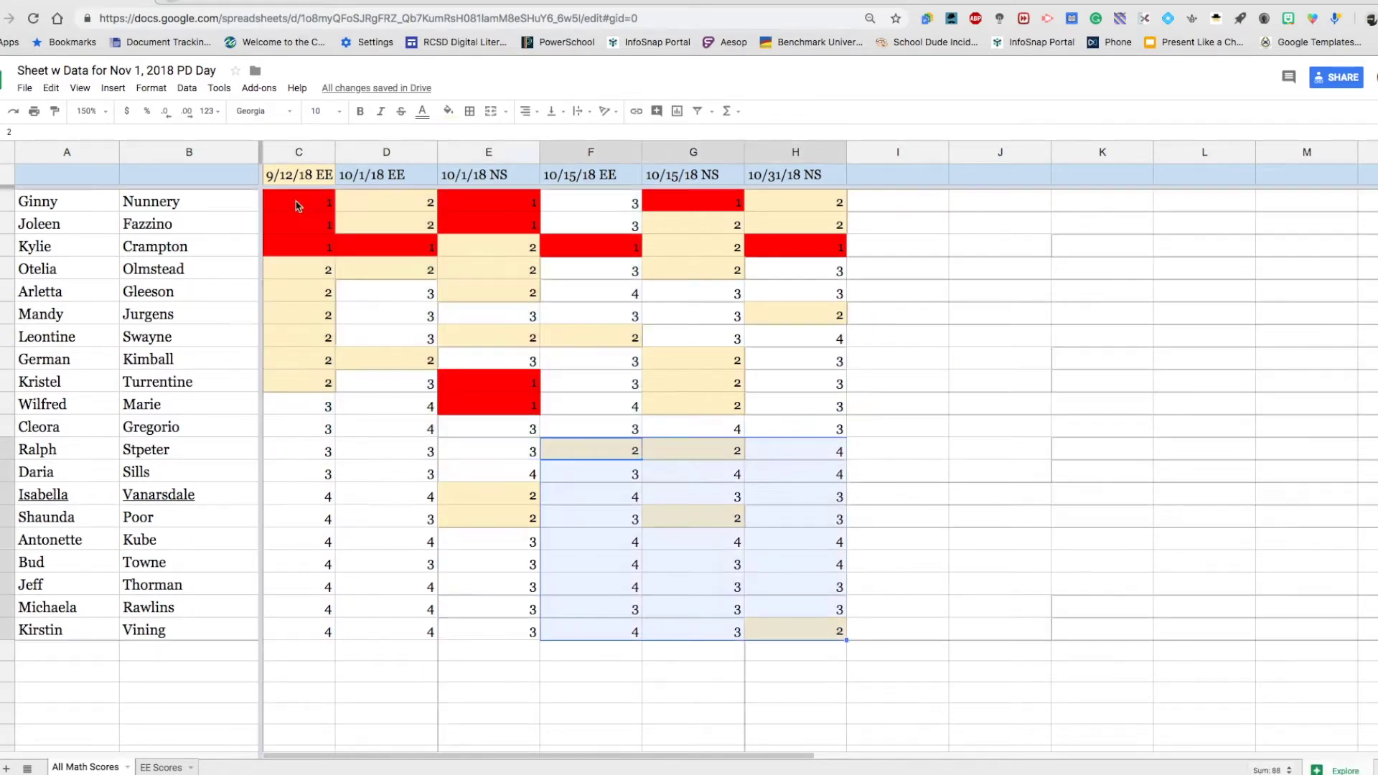
left_click(300, 204)
left_click_drag(300, 205, 833, 637)
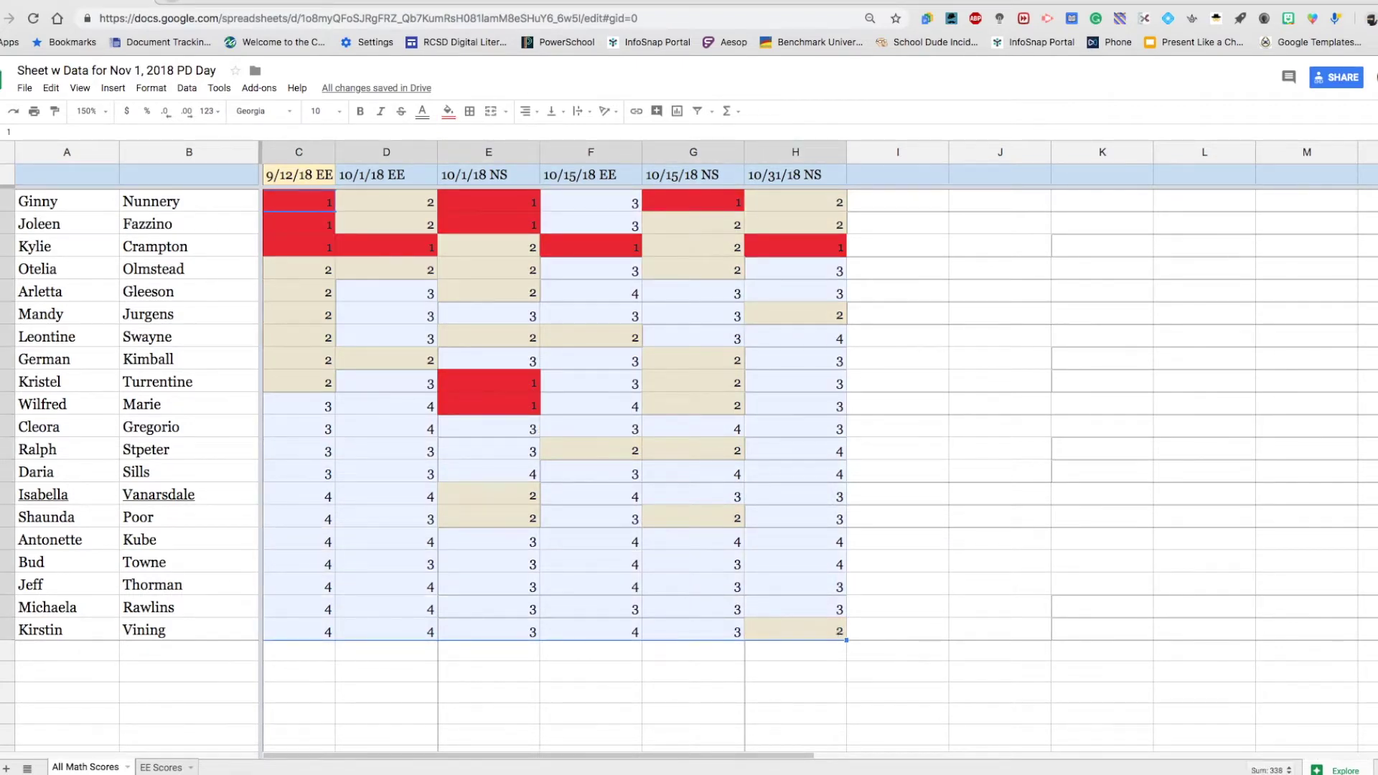
left_click(1313, 768)
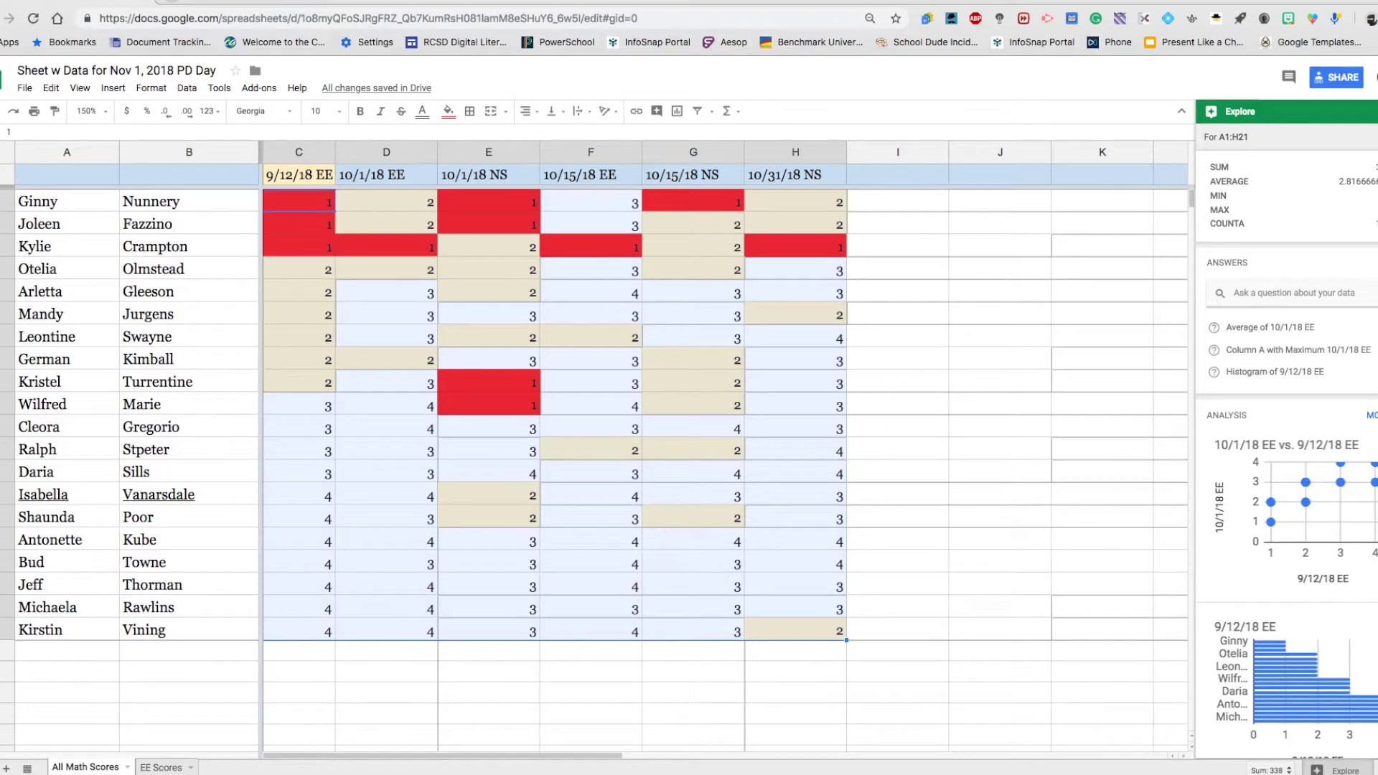
left_click(1375, 111)
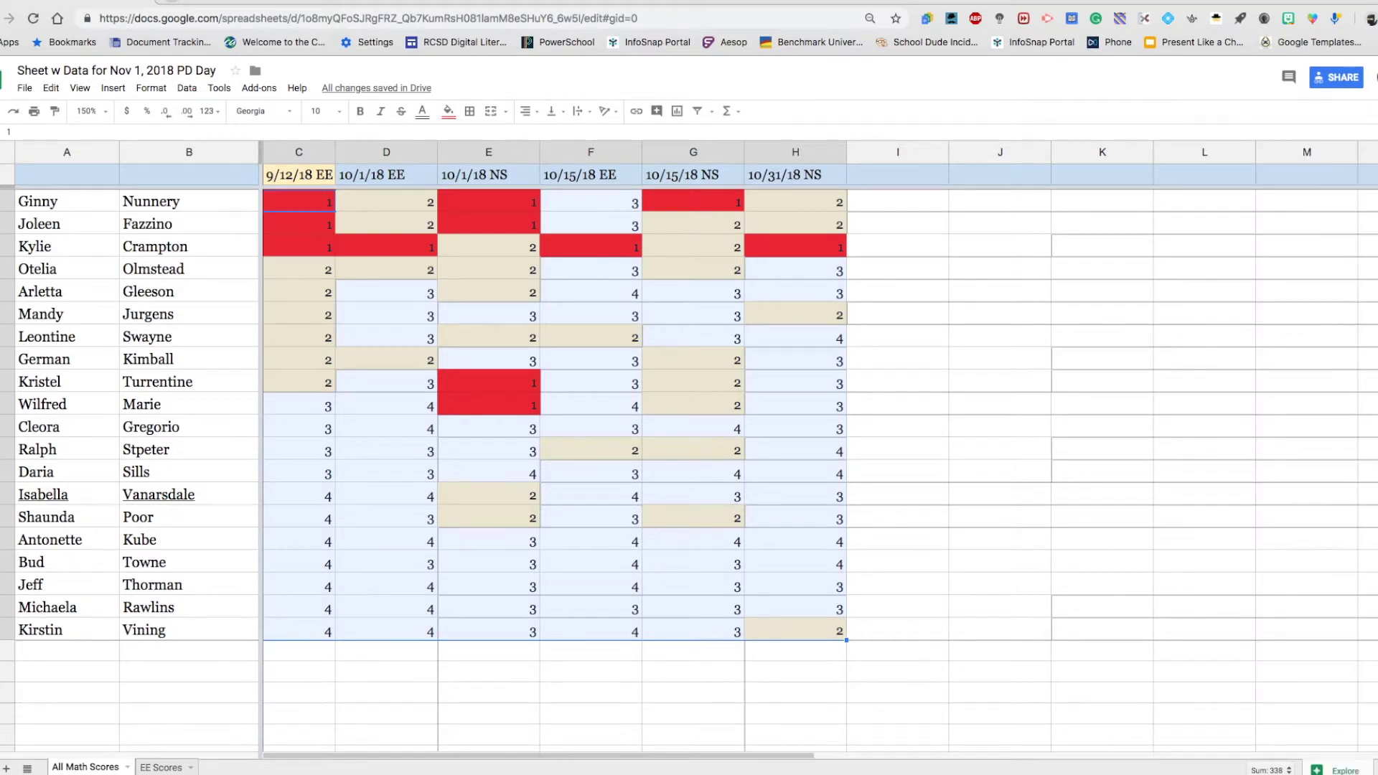
left_click(866, 342)
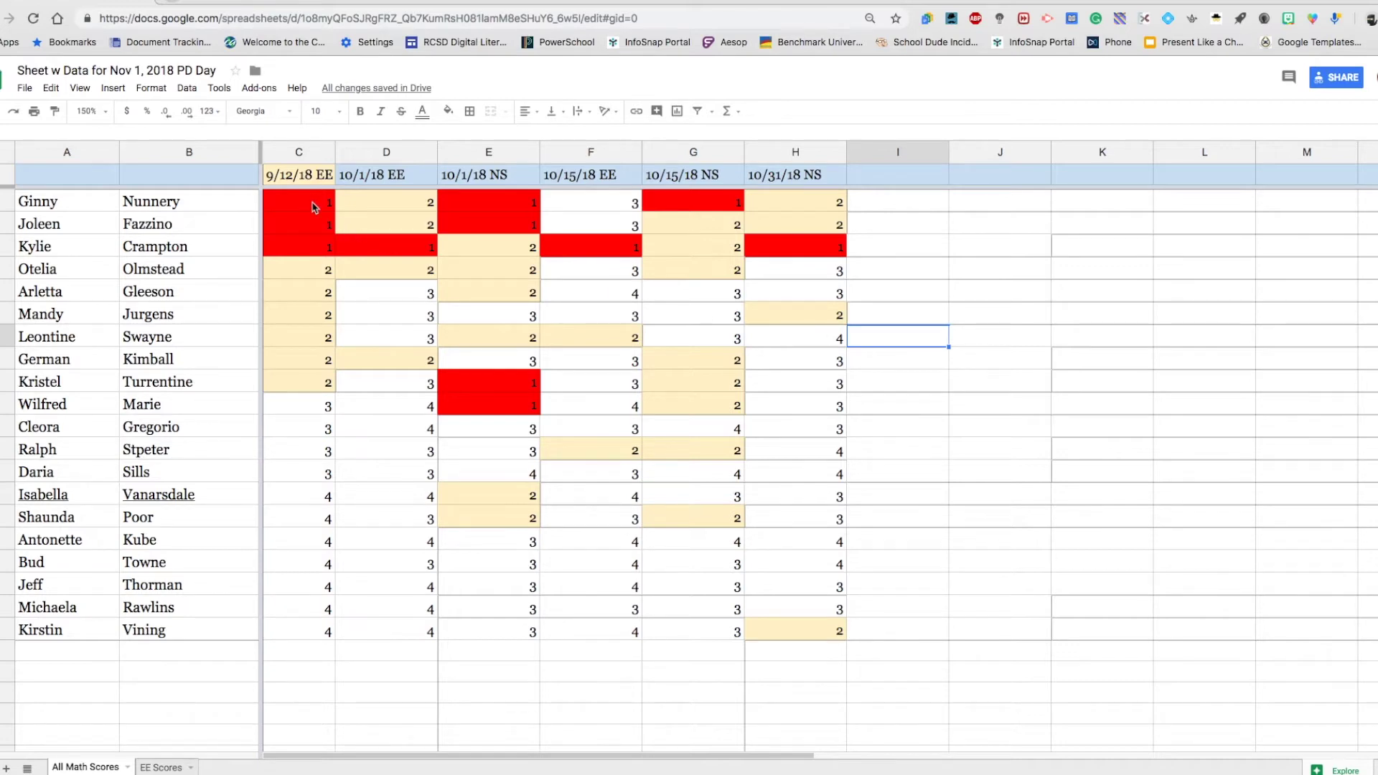
left_click_drag(301, 206, 808, 603)
right_click(808, 595)
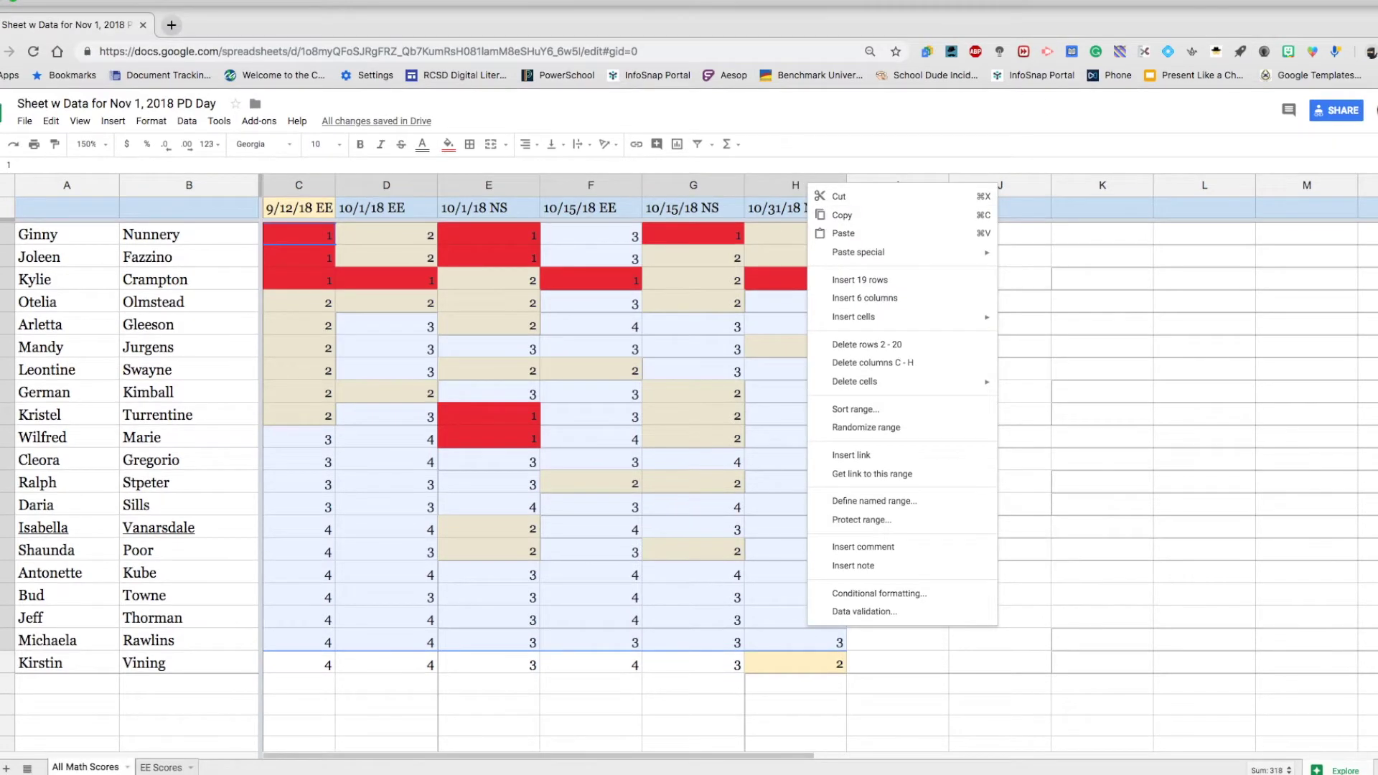
left_click(772, 0)
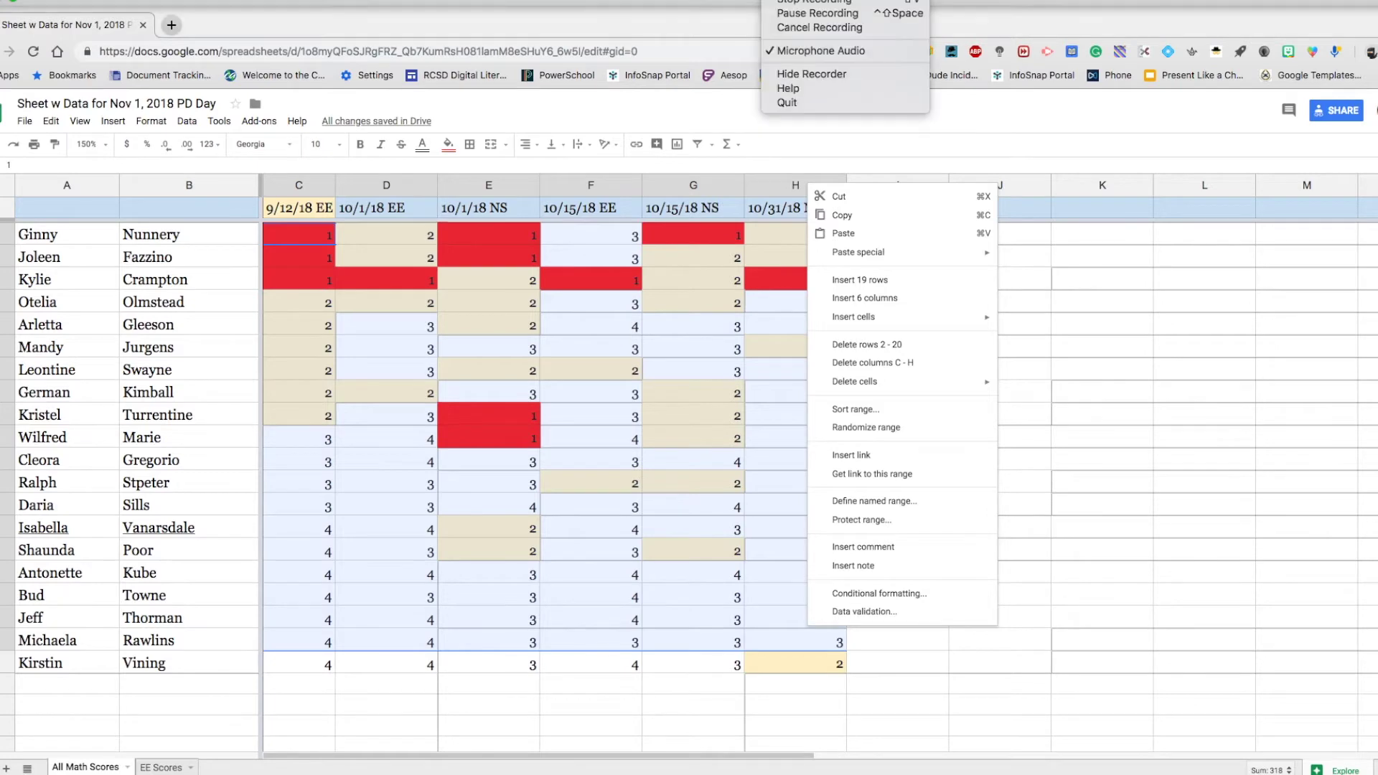
left_click(818, 13)
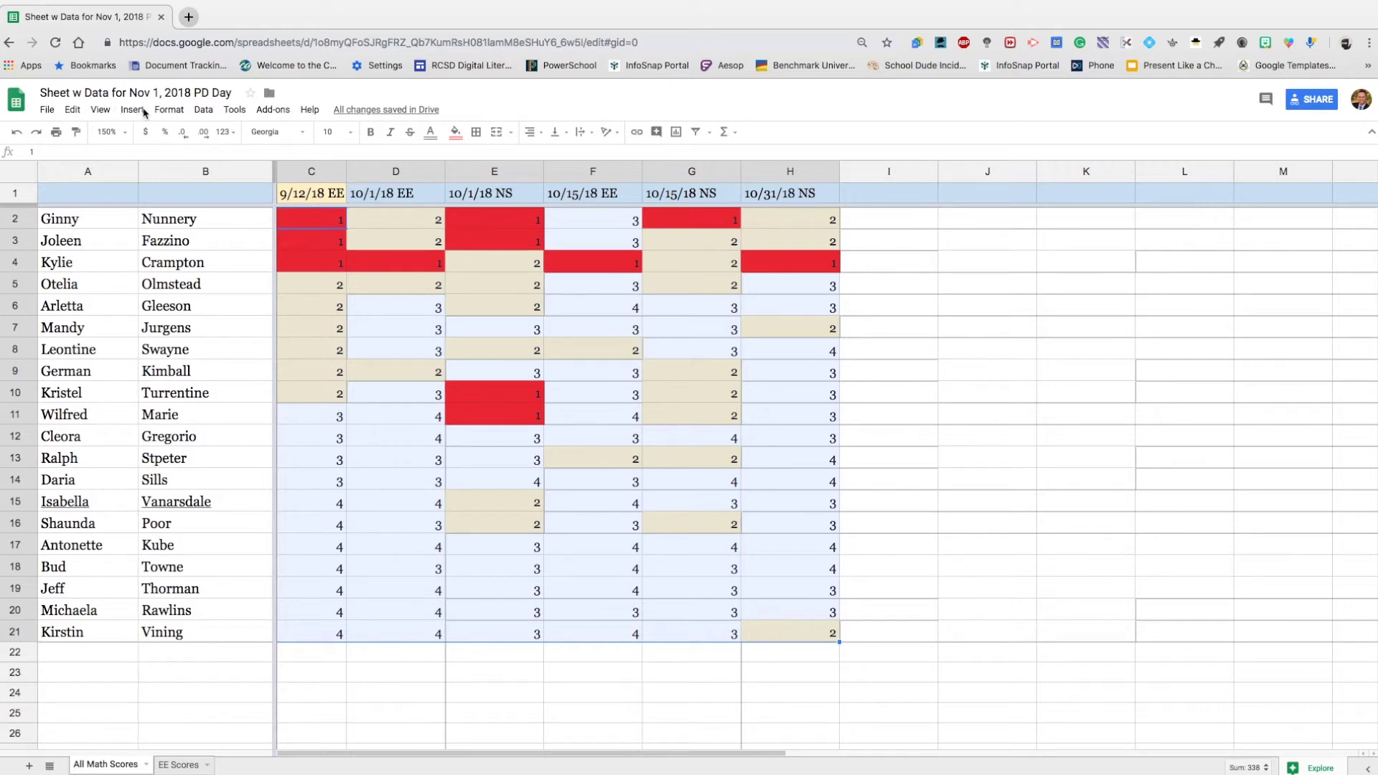
Step: Set the range of the conditional formatting rule for text containing 2 to A2:Z1001, save it and close the rules
left_click(144, 110)
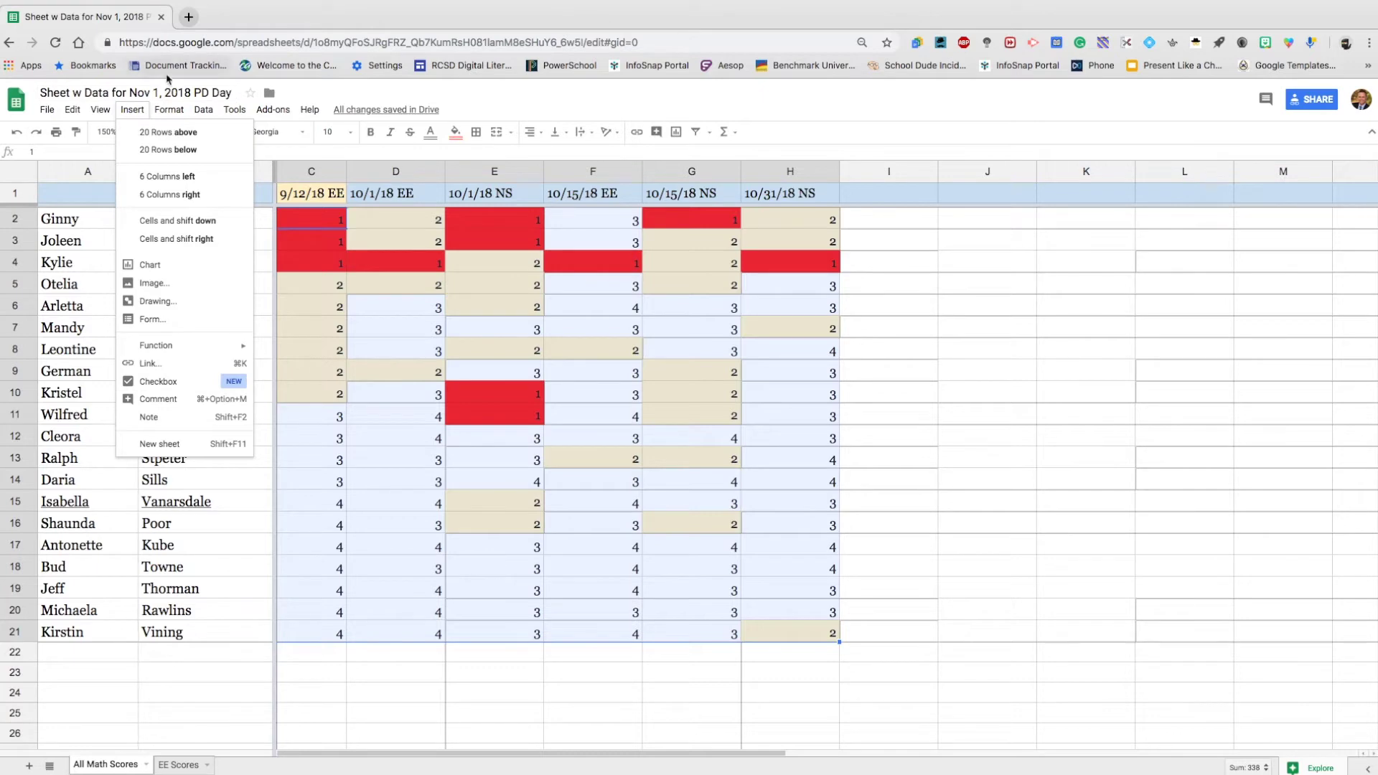
left_click(169, 113)
left_click(168, 114)
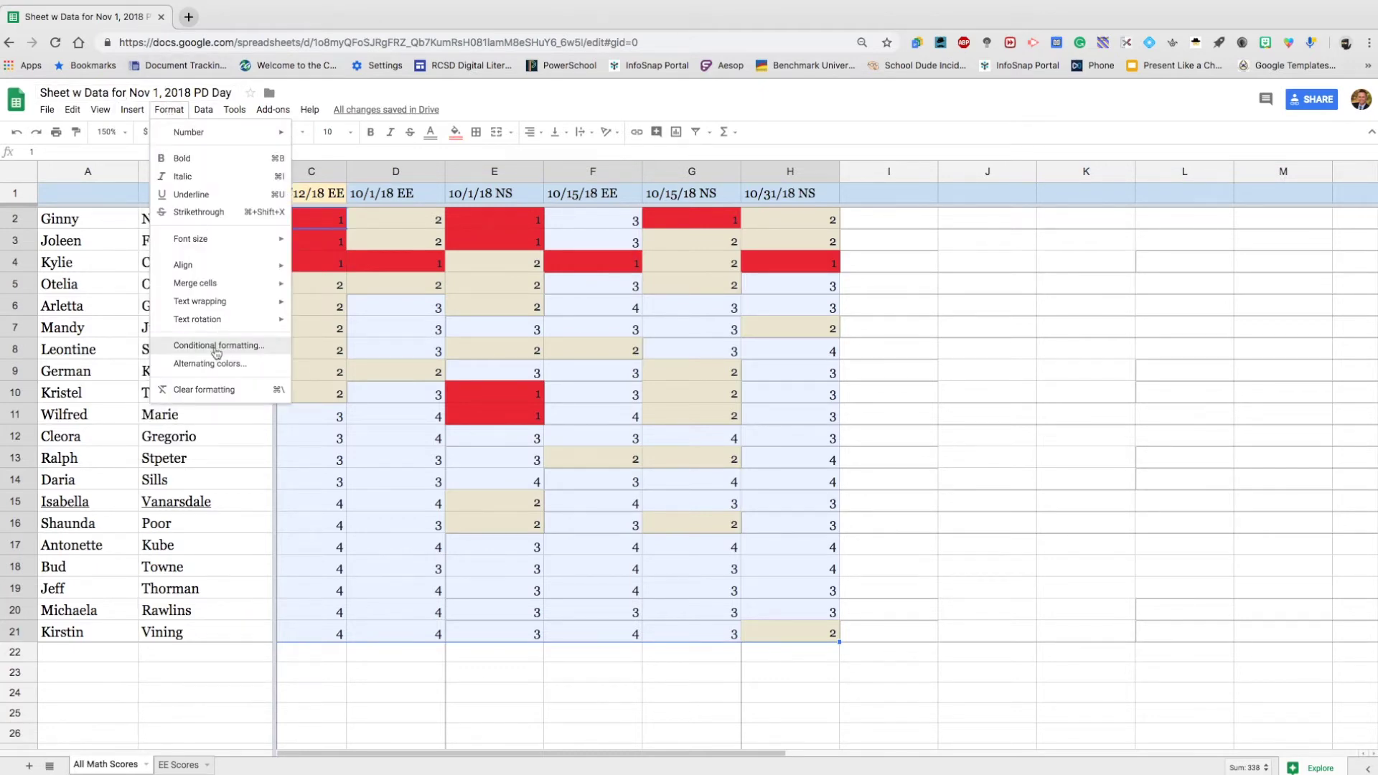
left_click(215, 348)
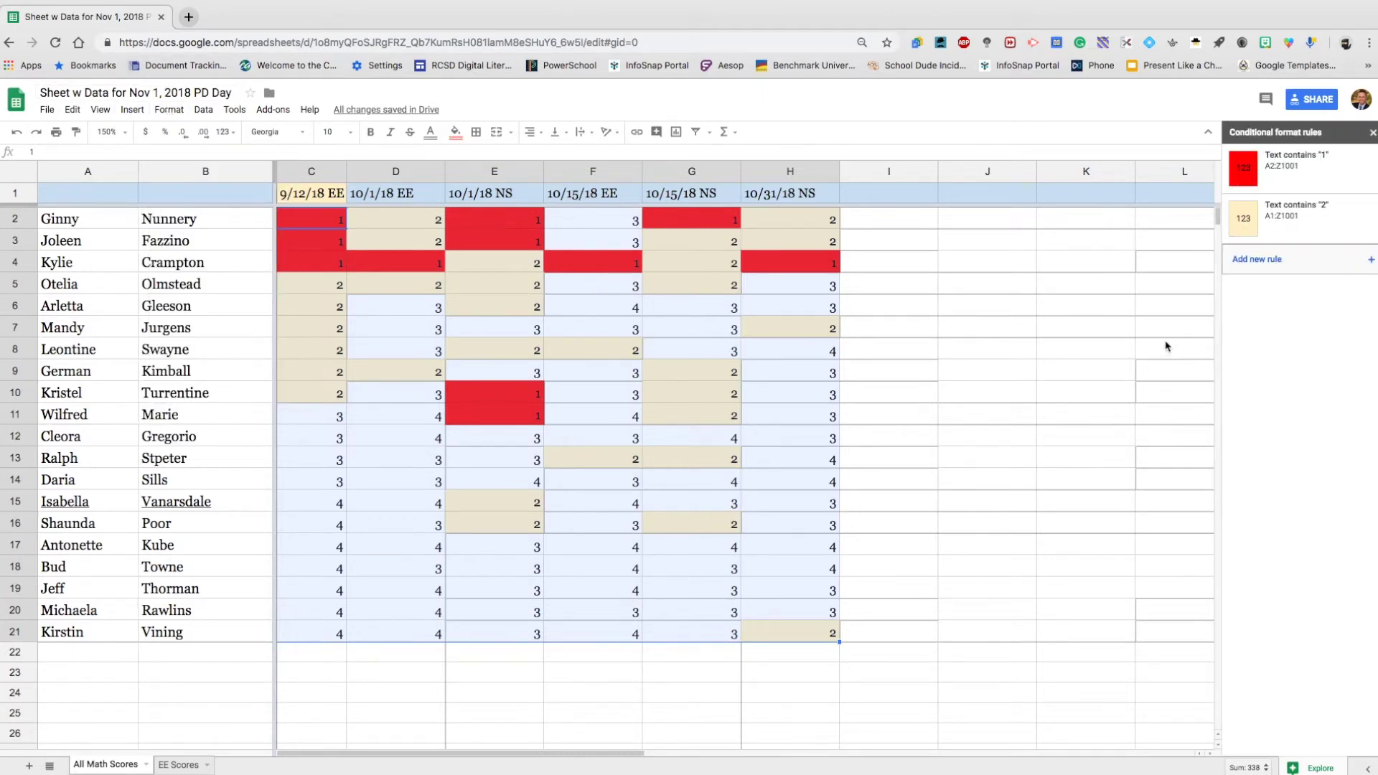
left_click(1310, 217)
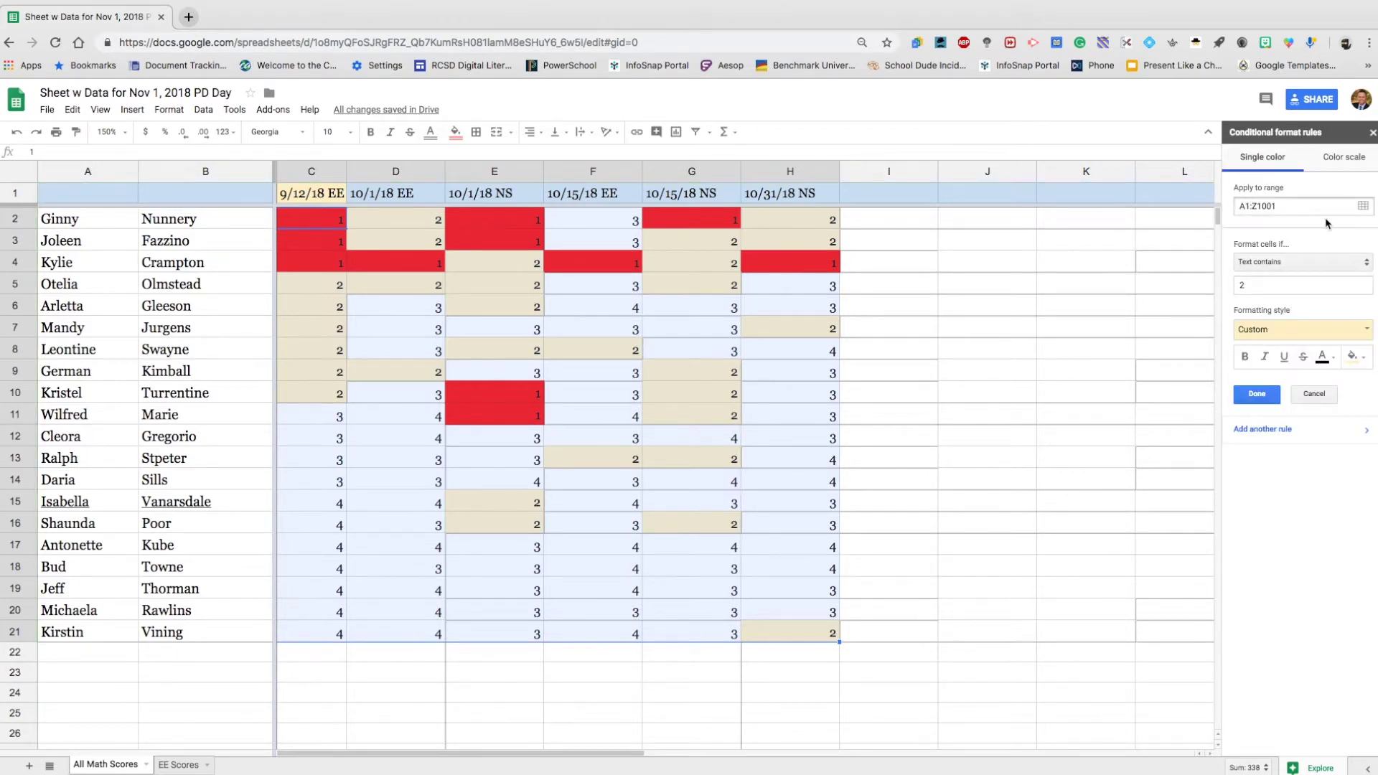
key("BackSpace")
type("2")
left_click(1256, 395)
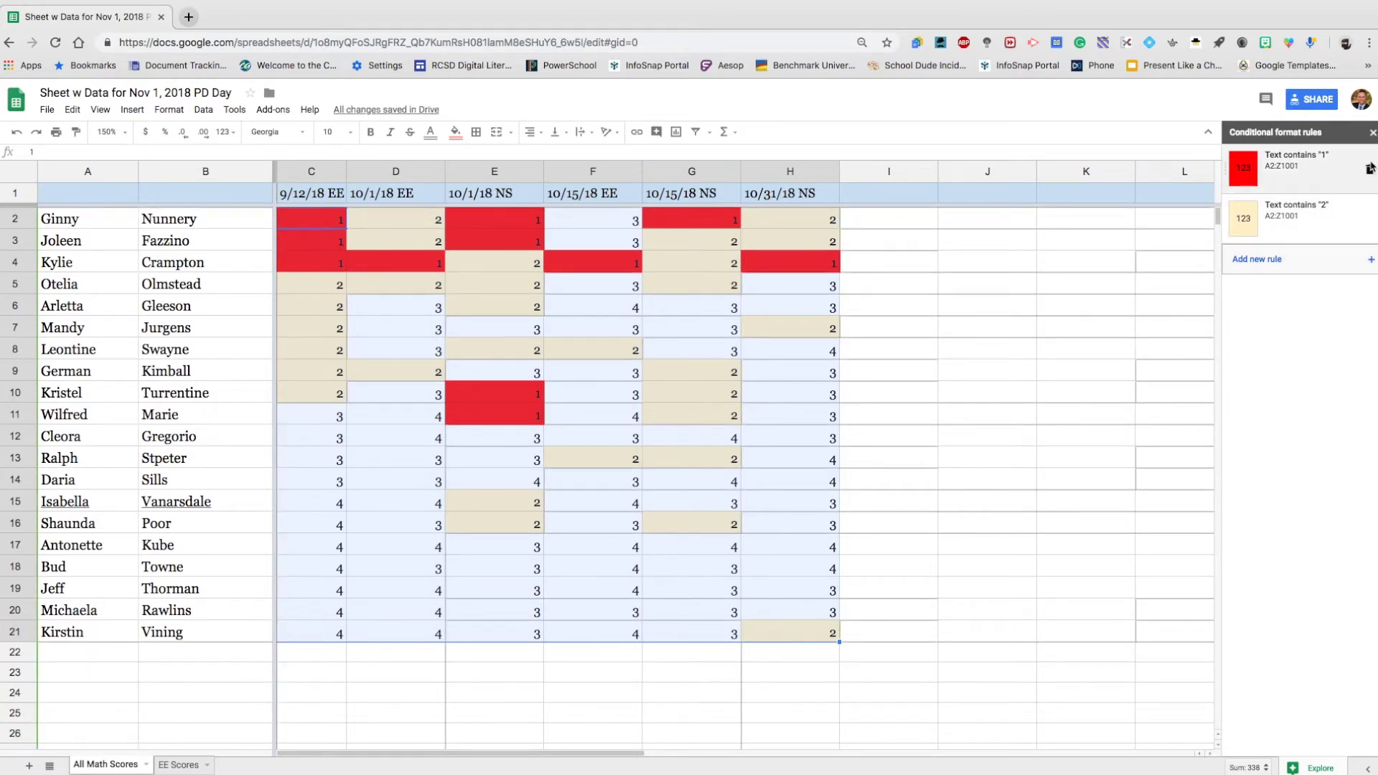
left_click(1371, 132)
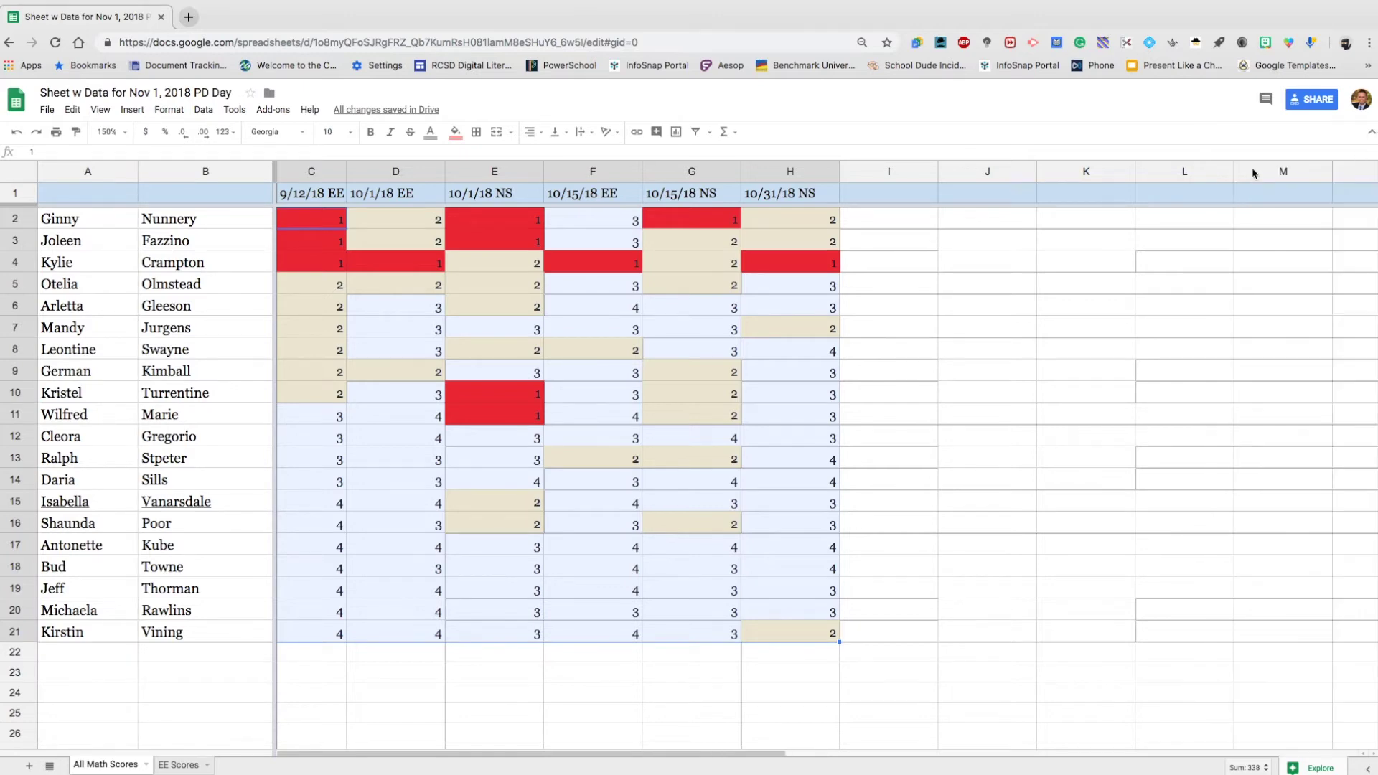
left_click(1054, 310)
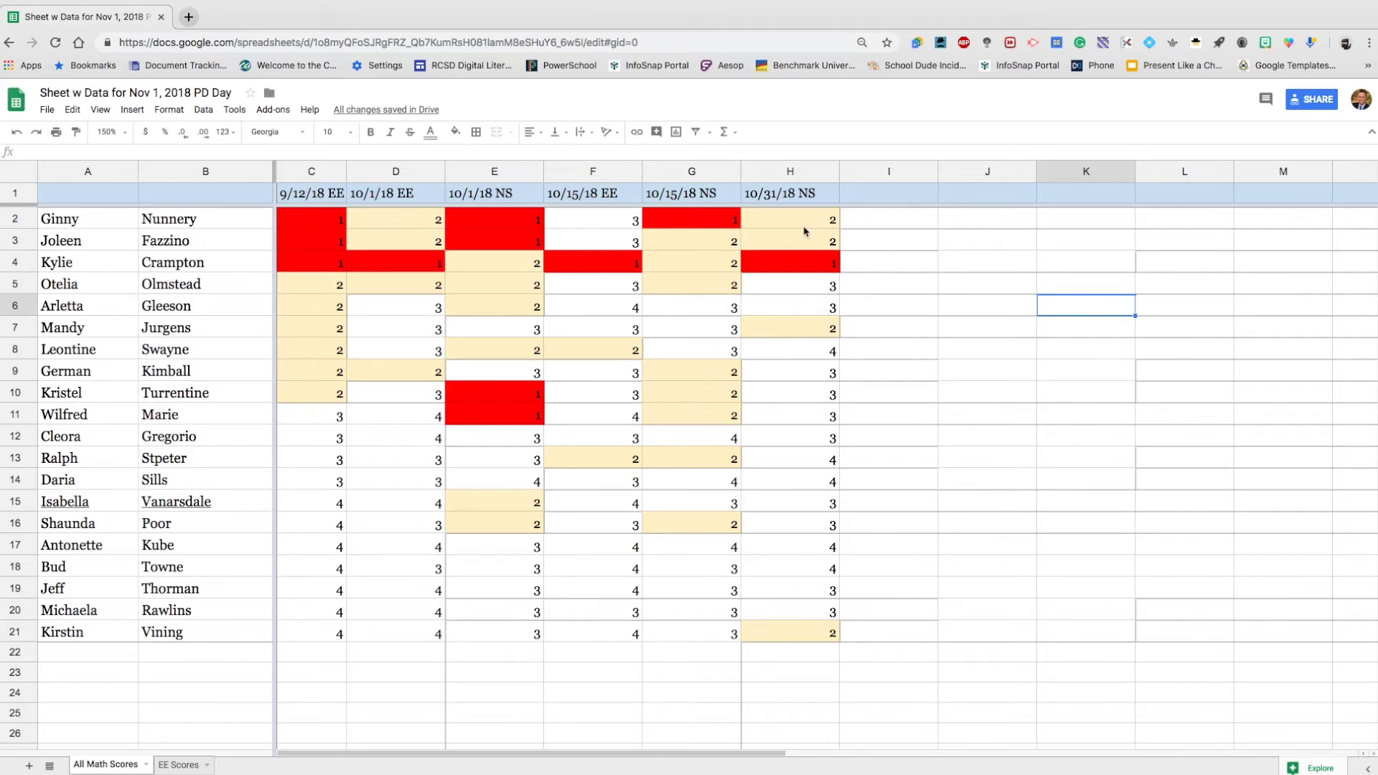
Step: Insert a chart of the 10/31/18 NS scores in column H, make it a pie chart and aggregate column H
left_click(788, 174)
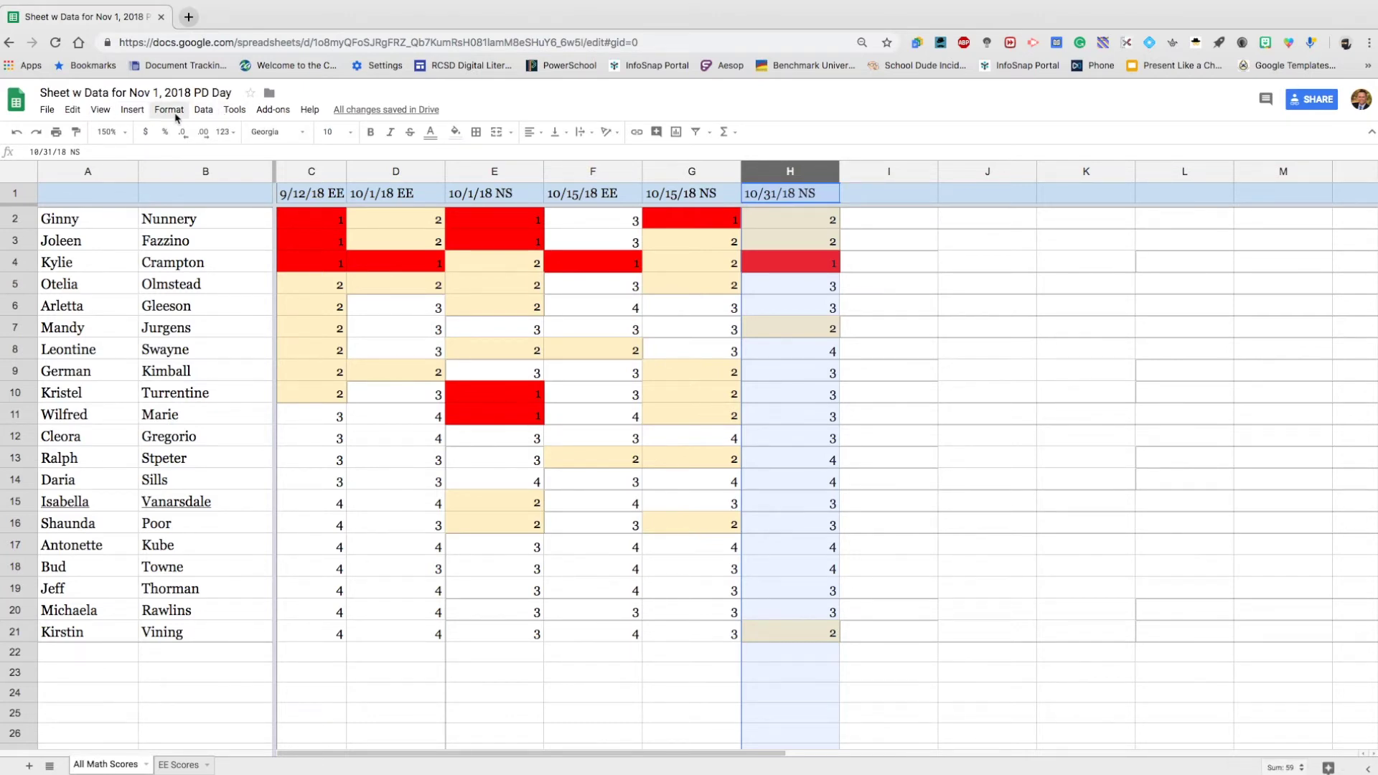
left_click(135, 112)
left_click(156, 178)
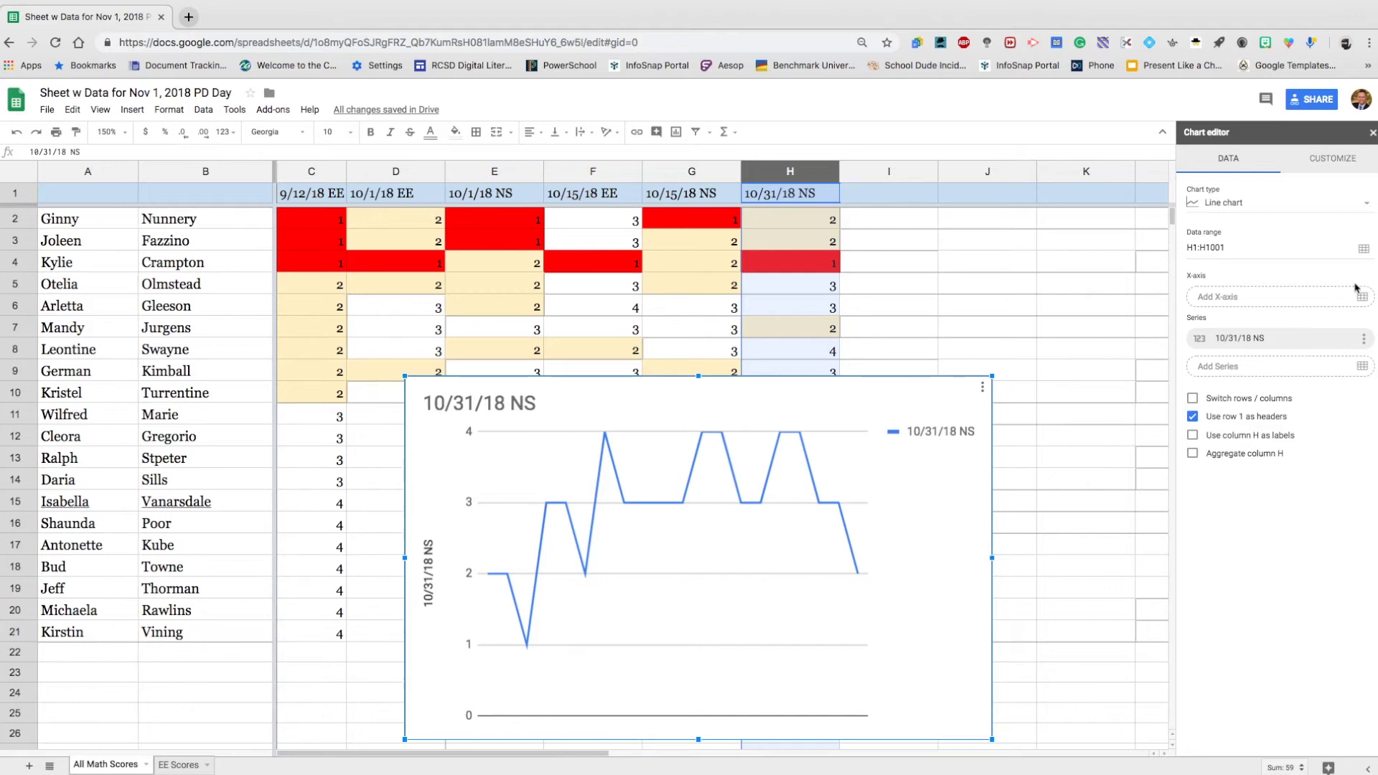
left_click(1323, 208)
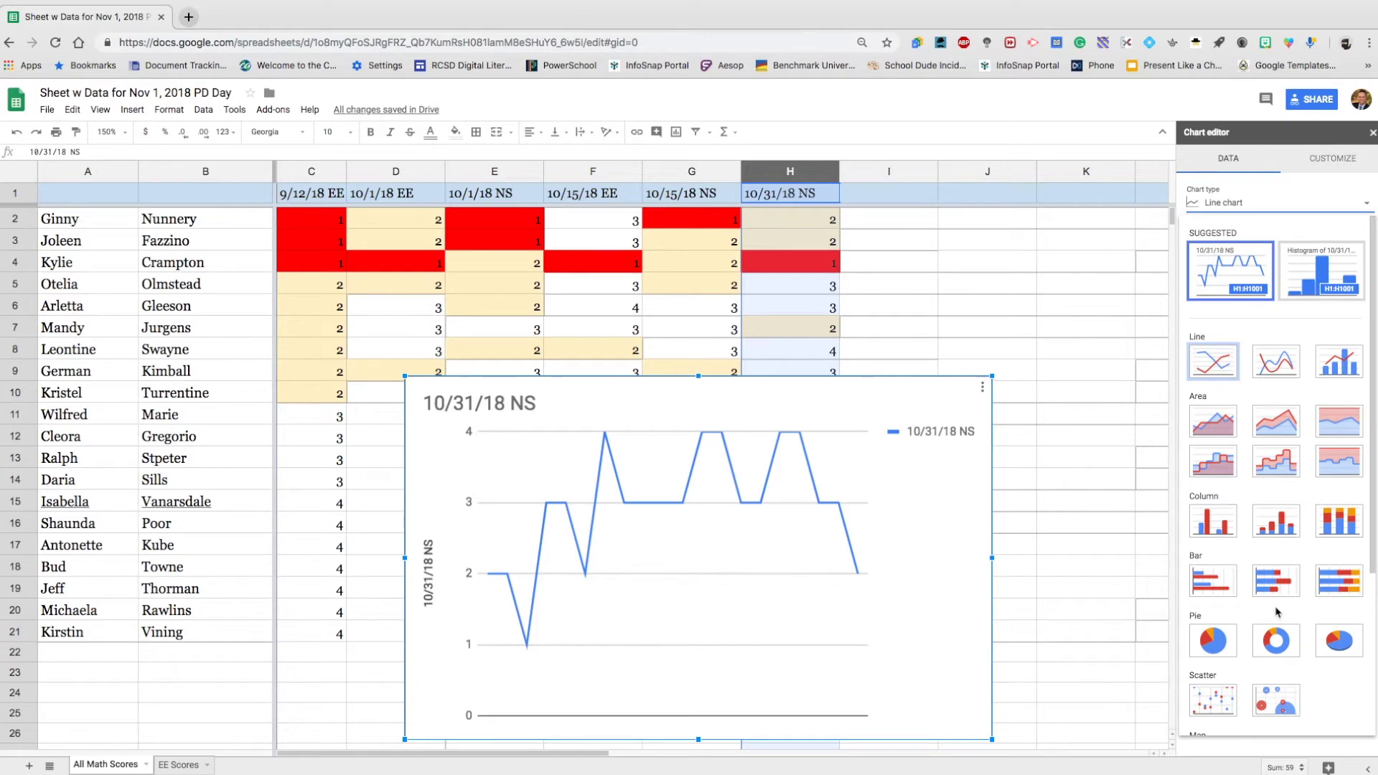
left_click(1219, 643)
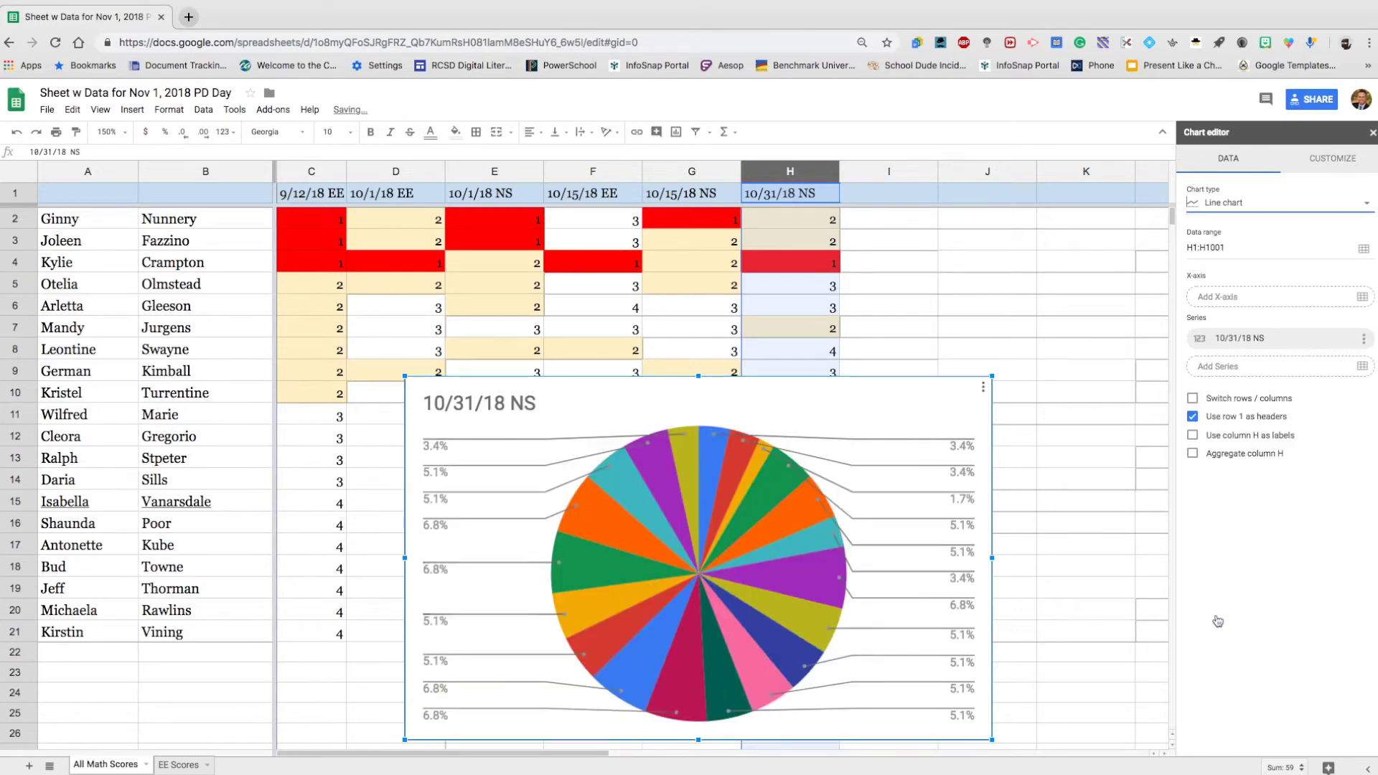
left_click(1193, 427)
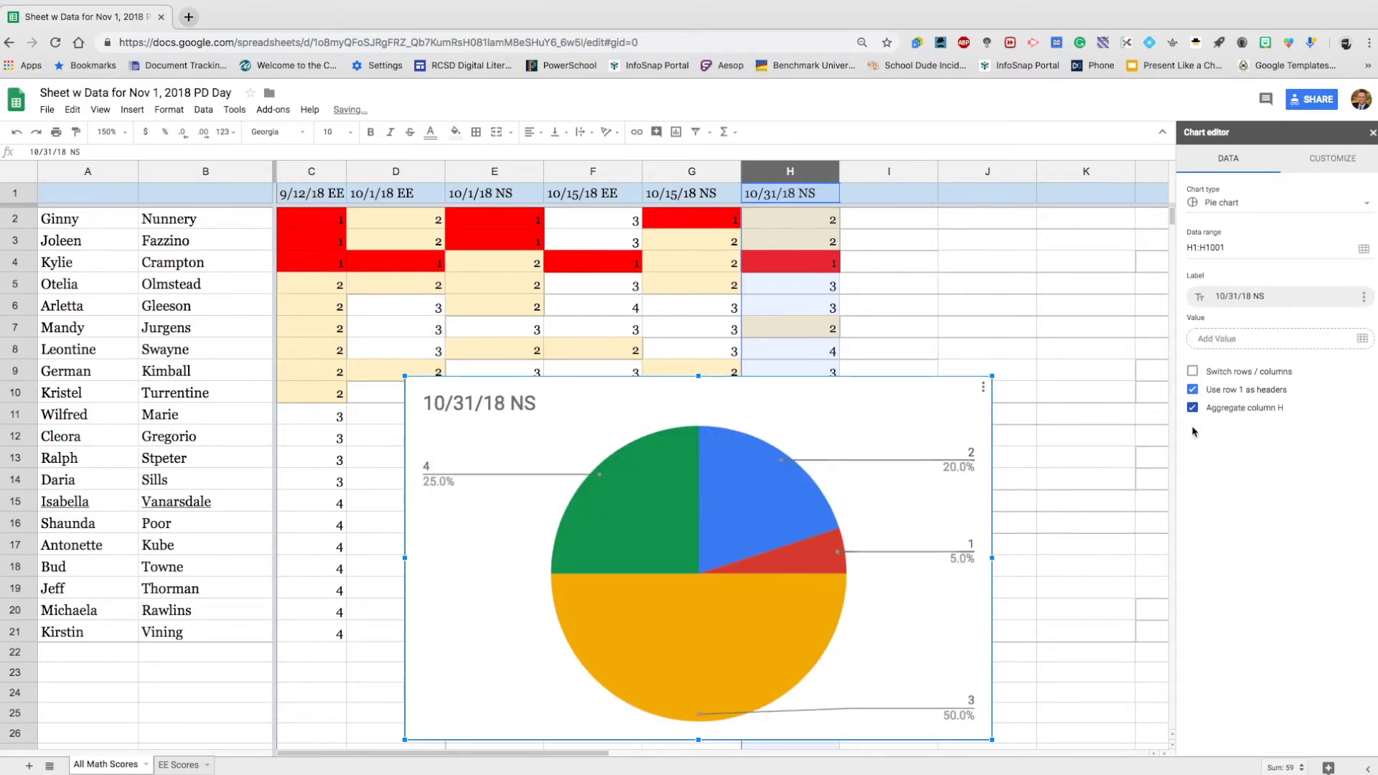
Step: Change the 10/31/18 NS chart from a pie to a 100% stacked column chart
mouse_move(691, 506)
left_click(1224, 249)
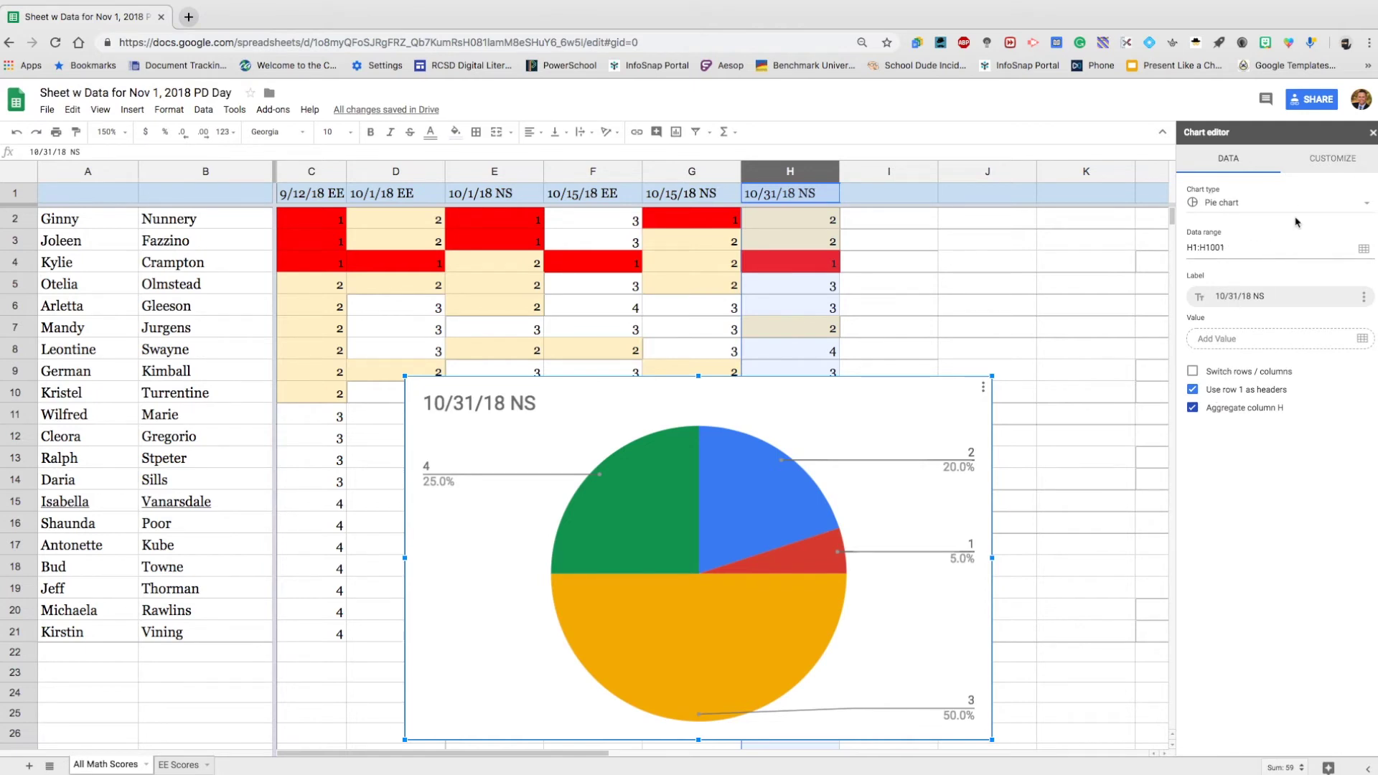
left_click(1279, 201)
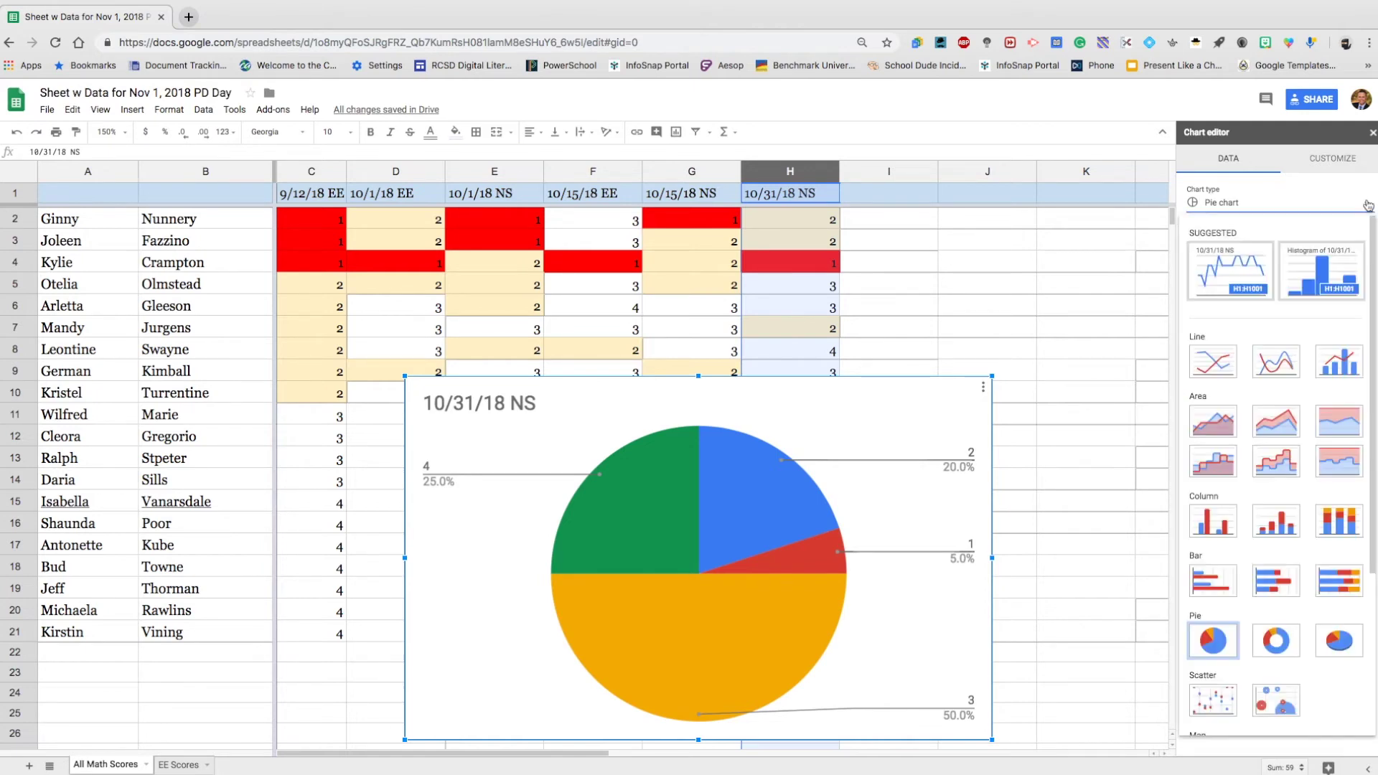
left_click(1337, 521)
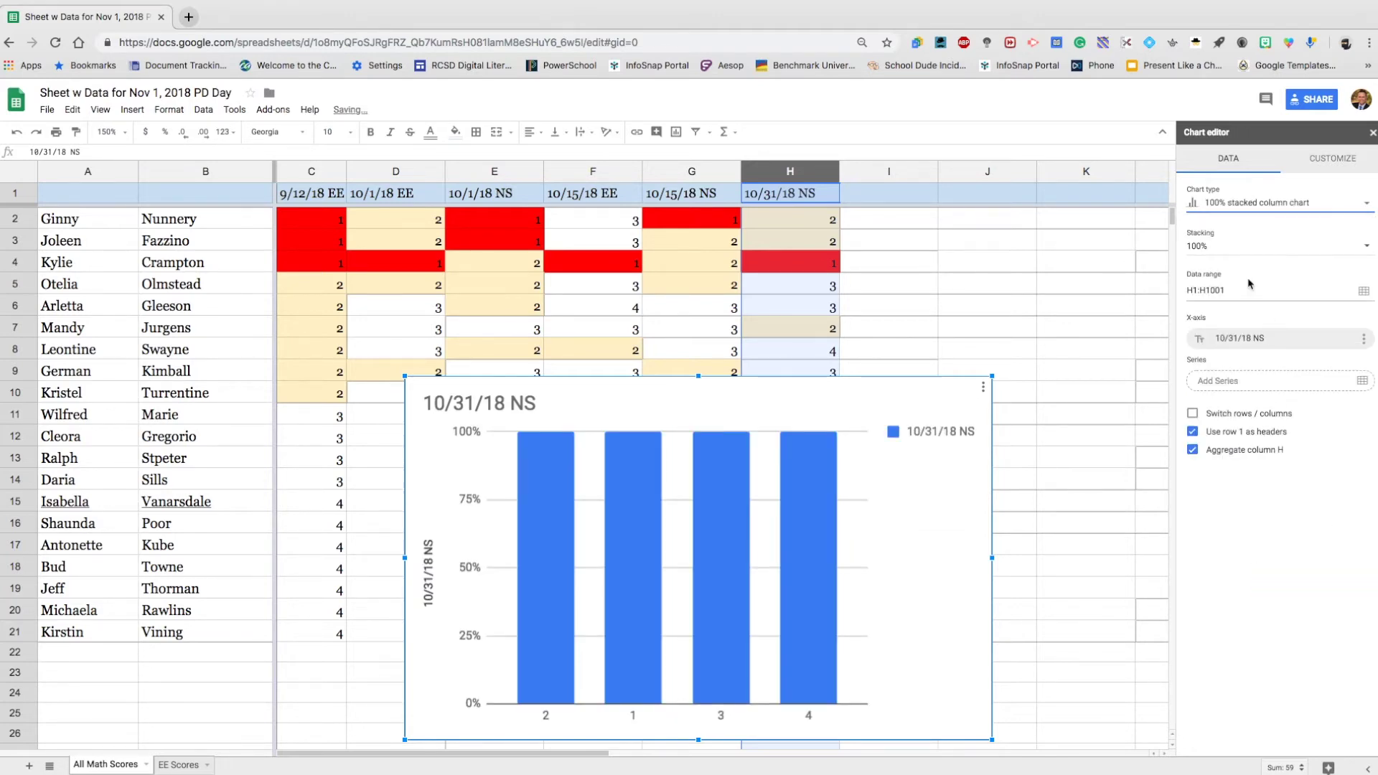
Step: Set the 10/31/18 NS column chart's stacking to Standard and move the chart to its own sheet
left_click(1221, 258)
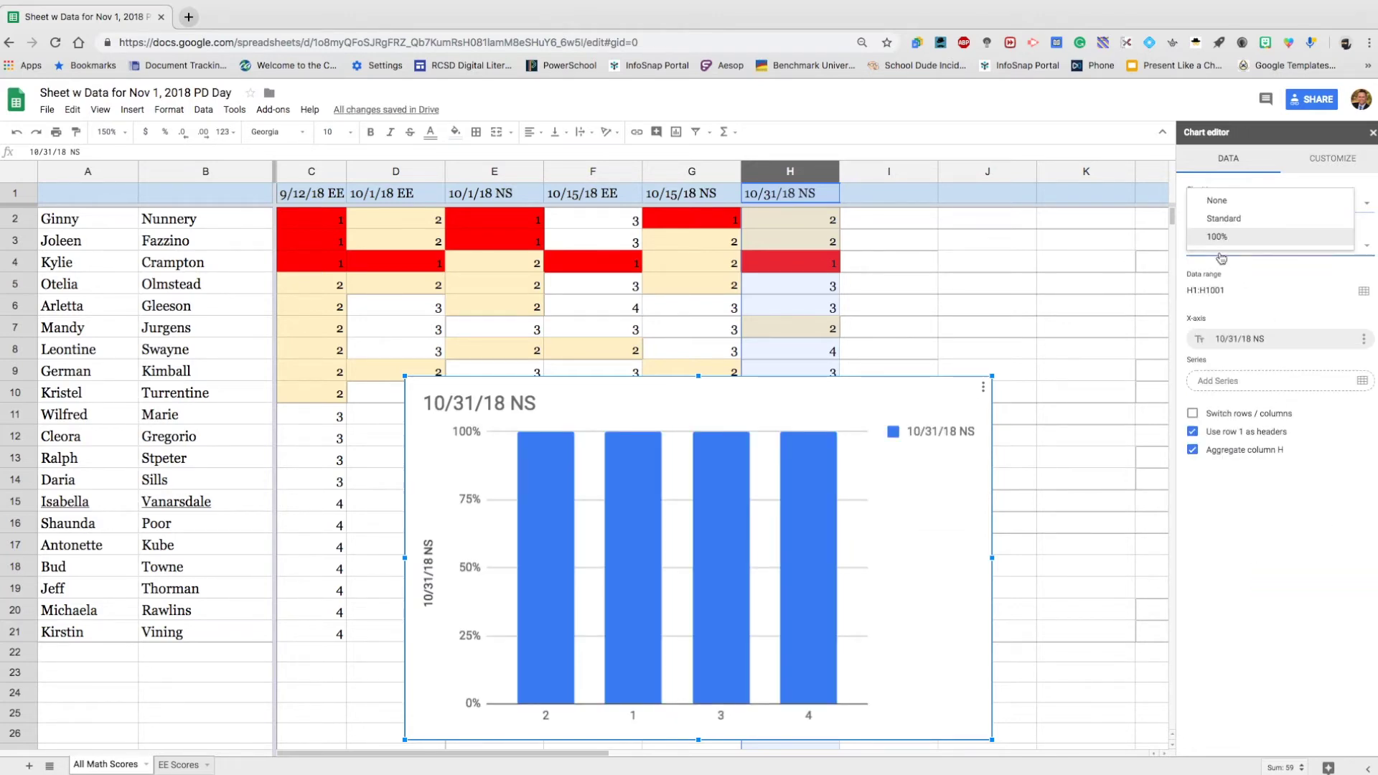
left_click(1221, 257)
left_click(1221, 257)
left_click(1223, 221)
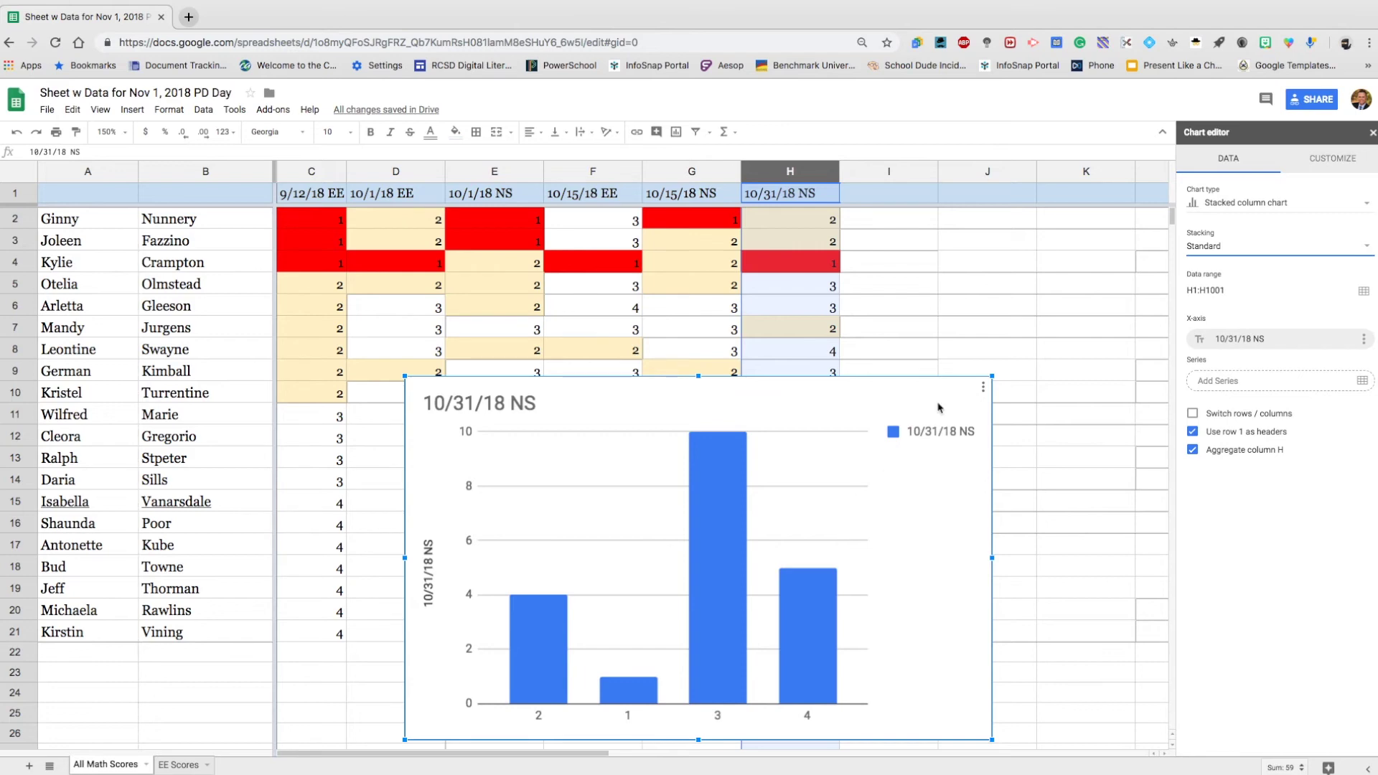
left_click(982, 389)
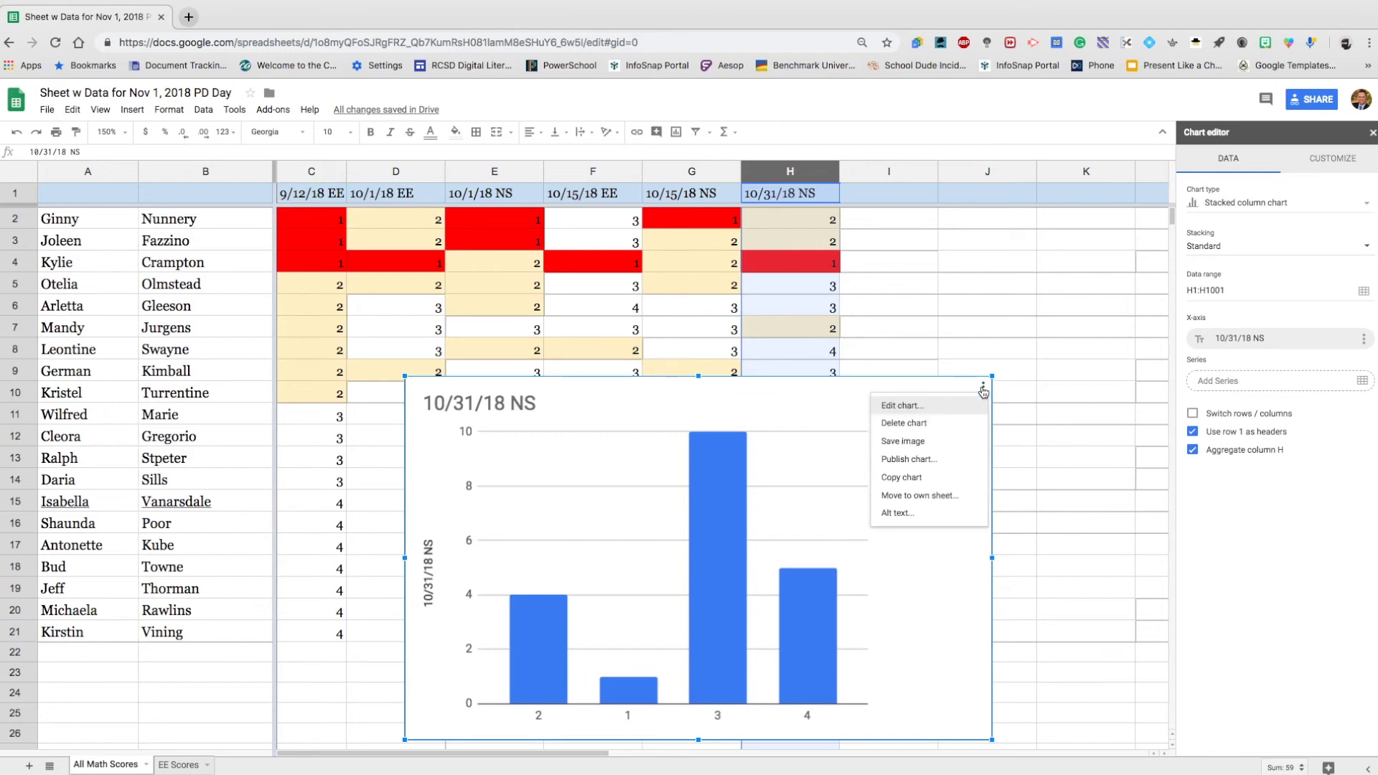
left_click(899, 498)
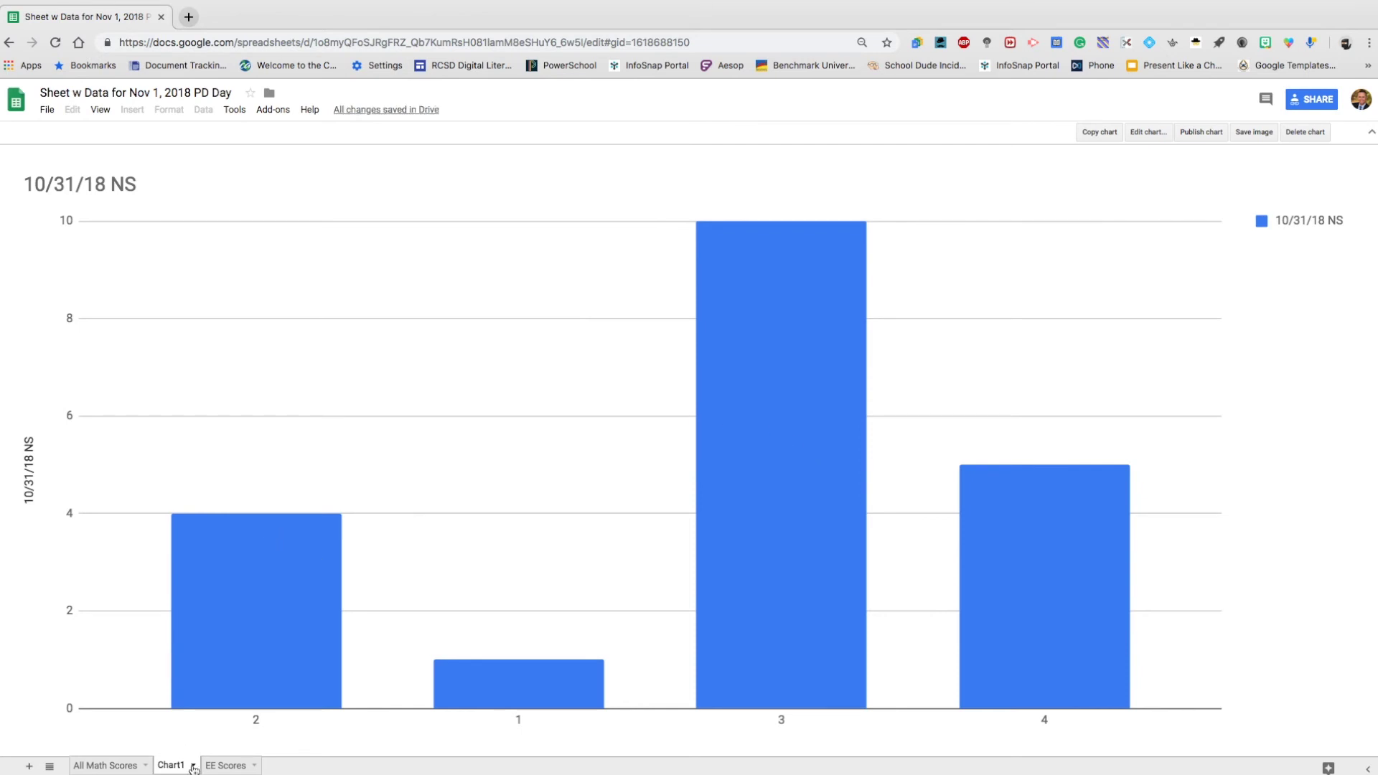
Step: Rename the new chart sheet as NS Chart and return to the All Math Scores sheet
left_click(193, 766)
left_click(195, 630)
type("NS Chart")
mouse_move(258, 525)
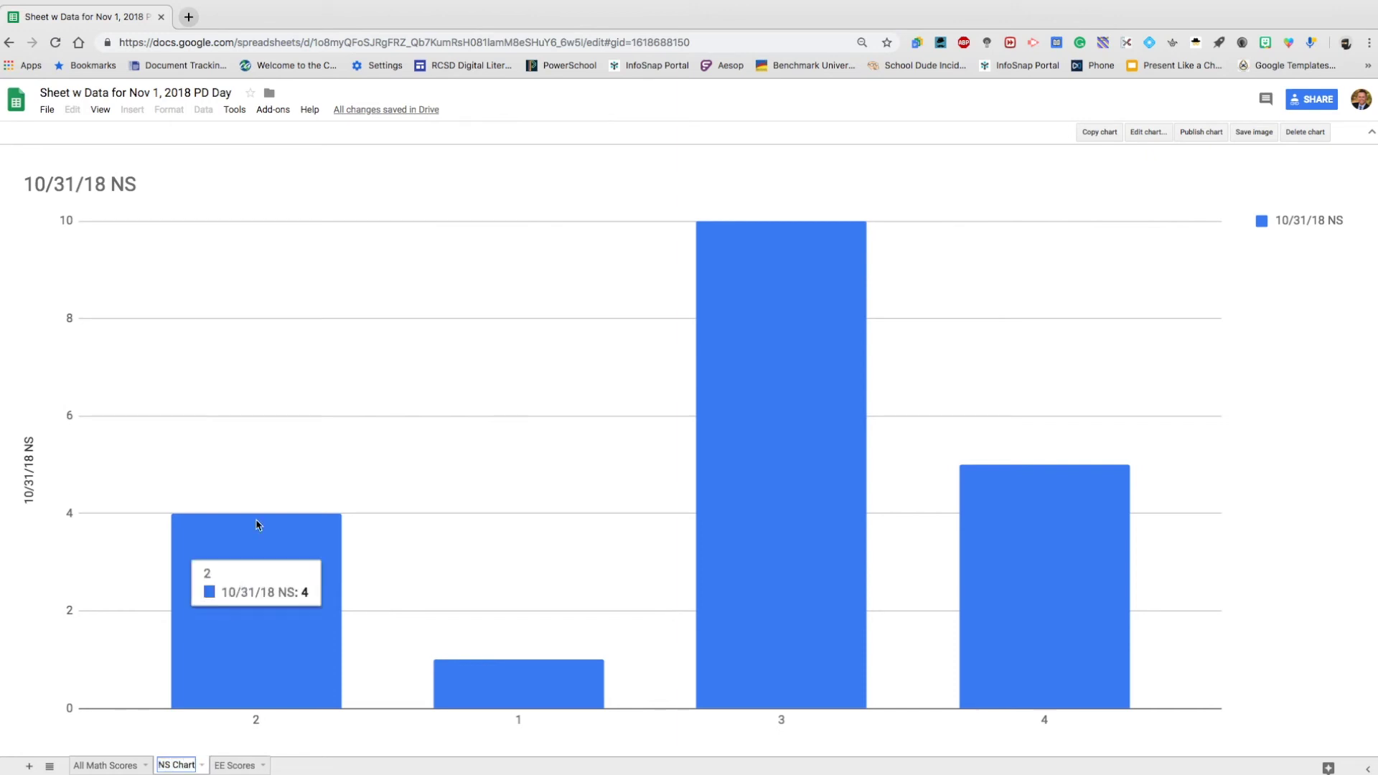
double_click(357, 370)
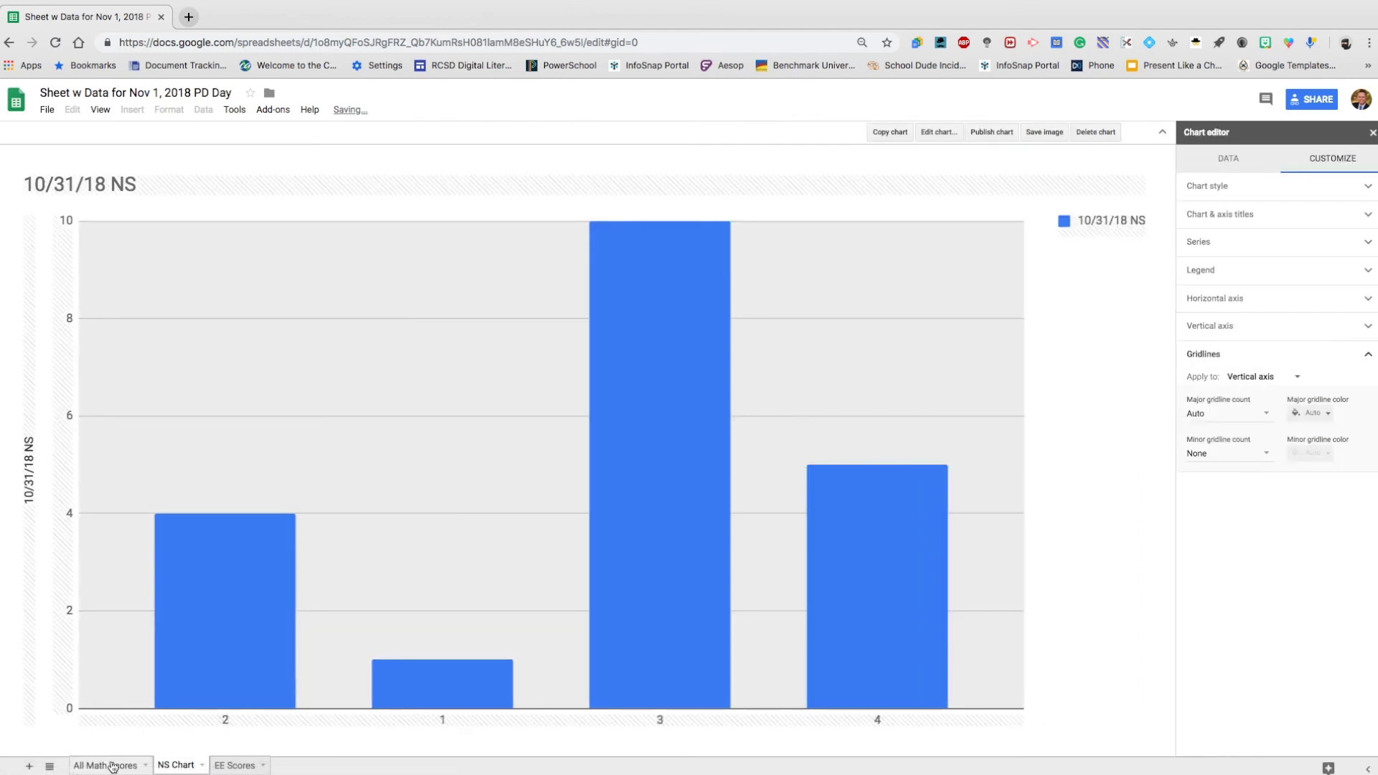
left_click(128, 767)
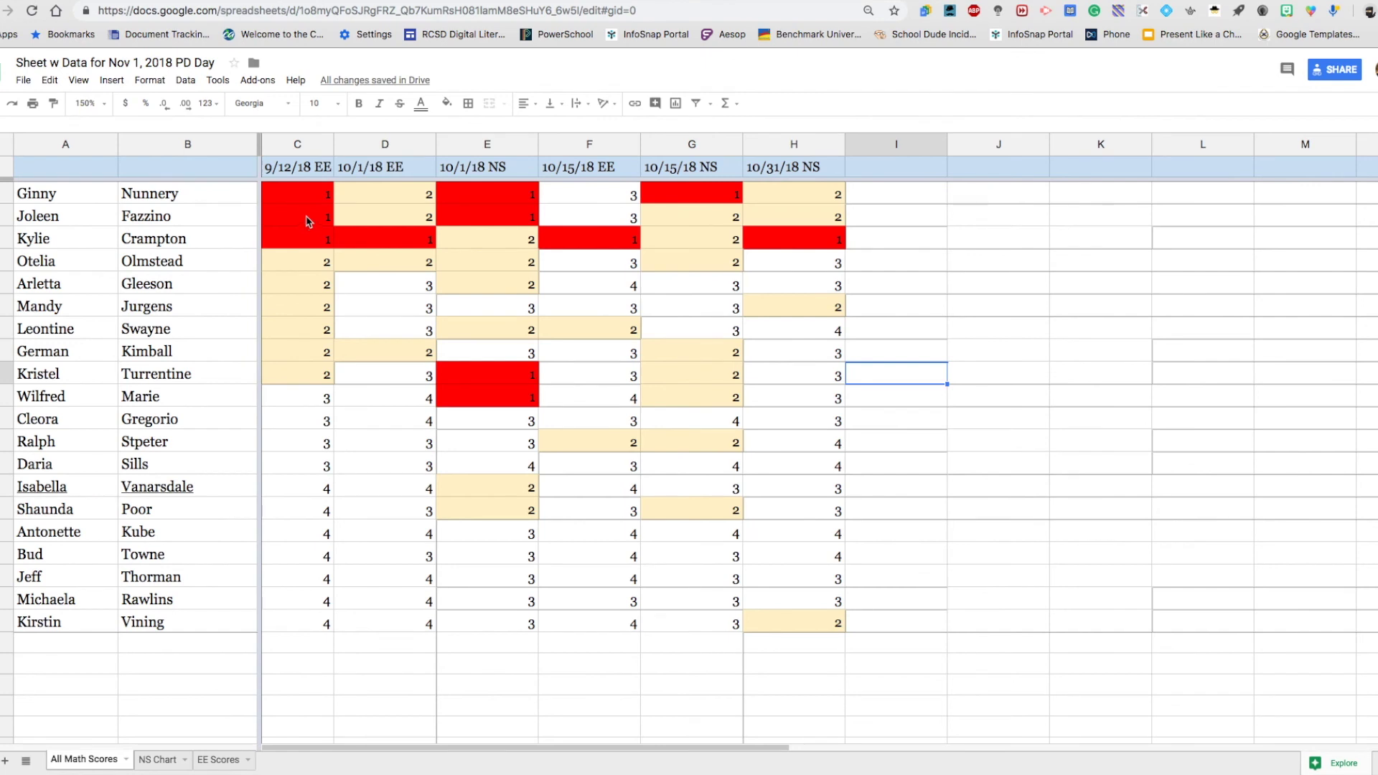
left_click(113, 80)
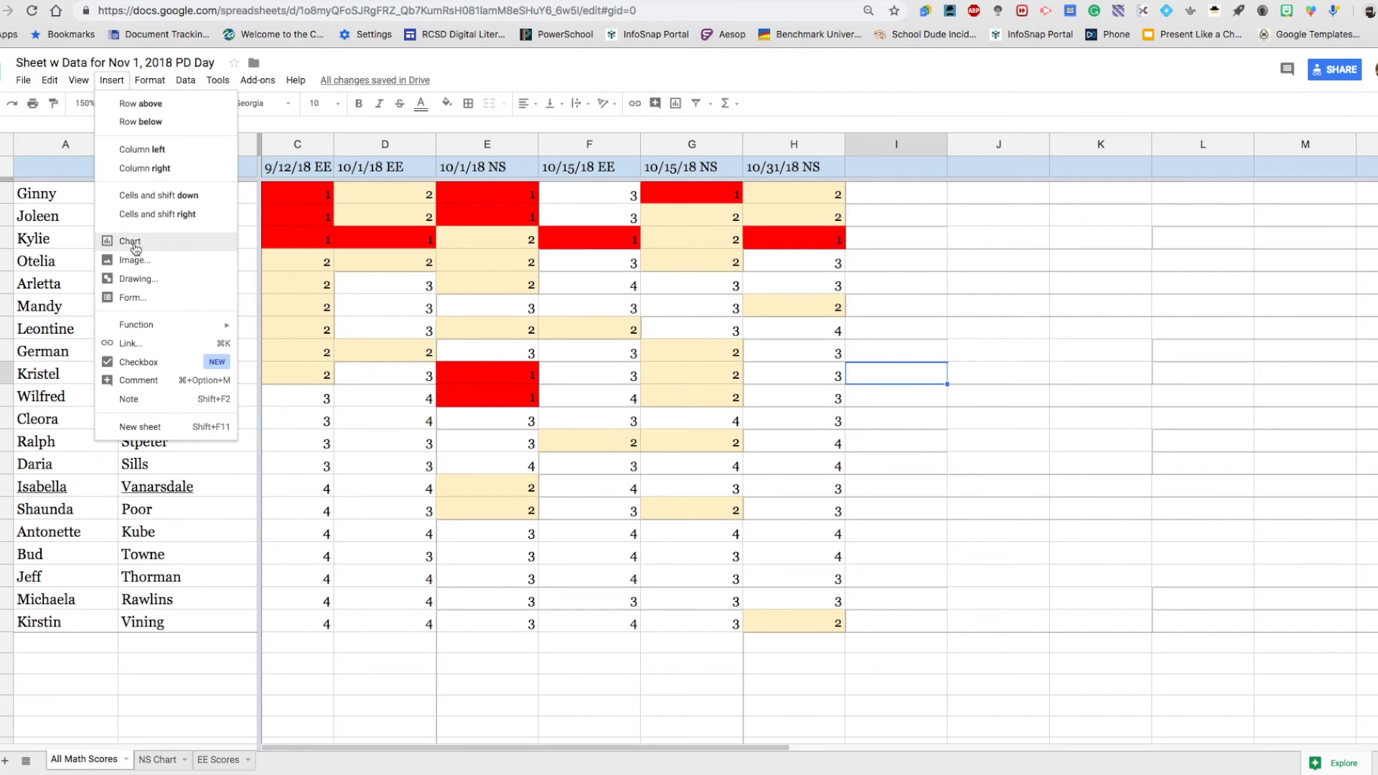
left_click(56, 81)
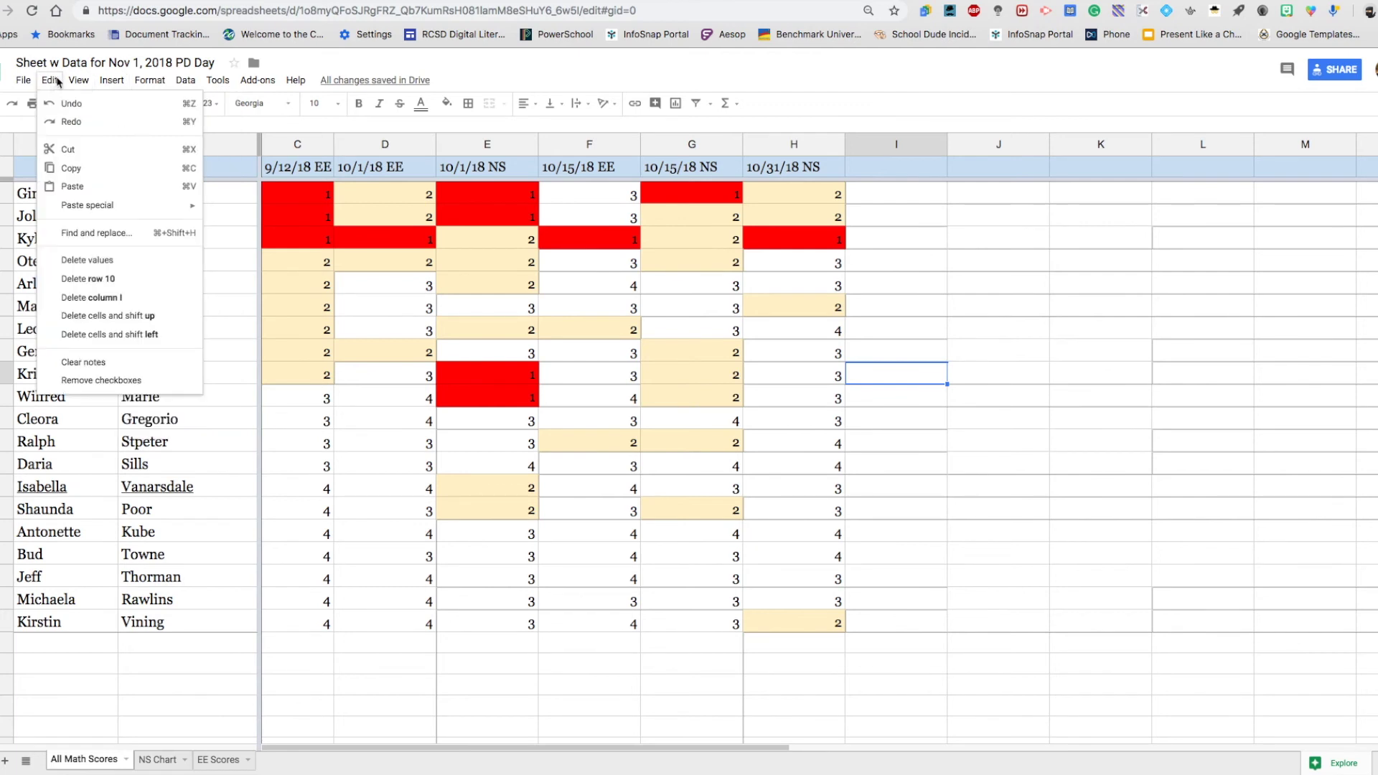
Step: Merge the empty header cells A1:B1 with Merge all, and unmerge them again
left_click(31, 169)
left_click(168, 172, "shift")
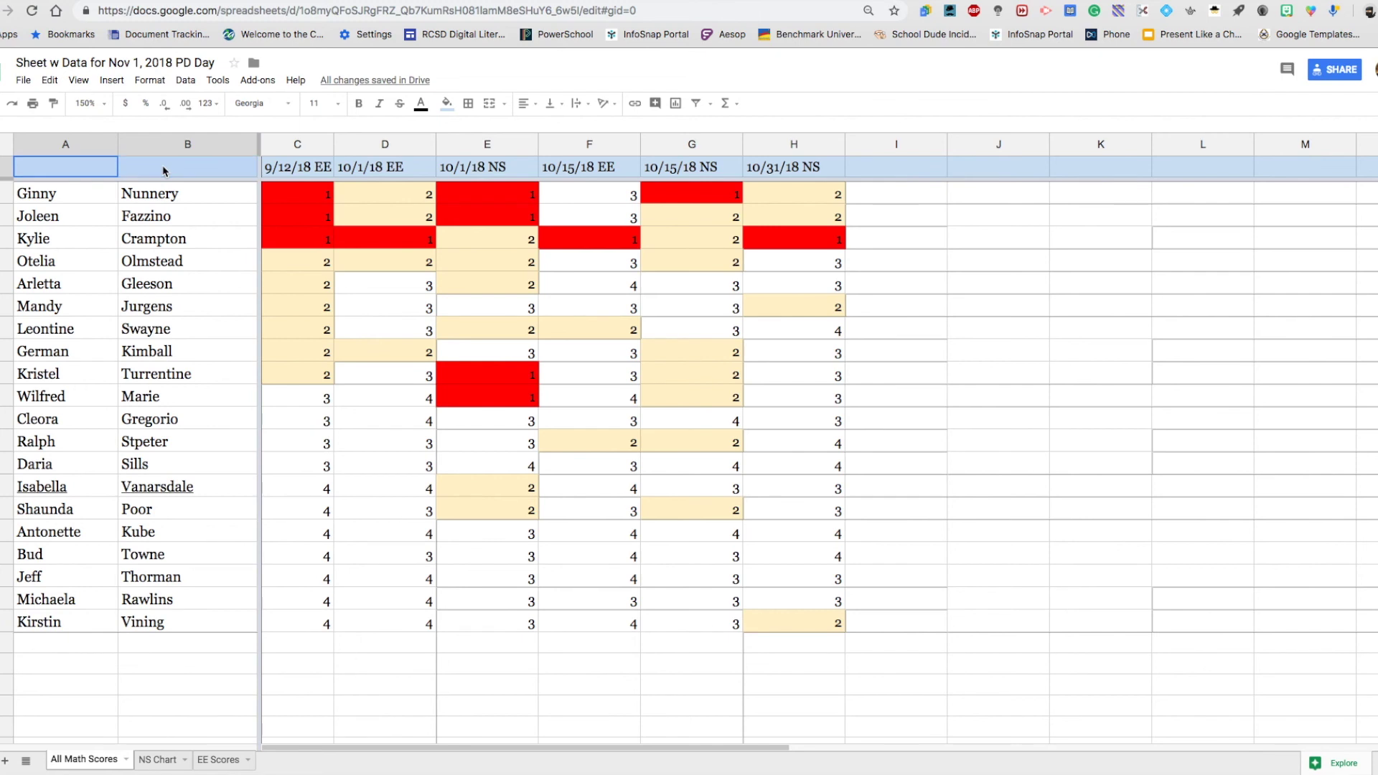
left_click(504, 103)
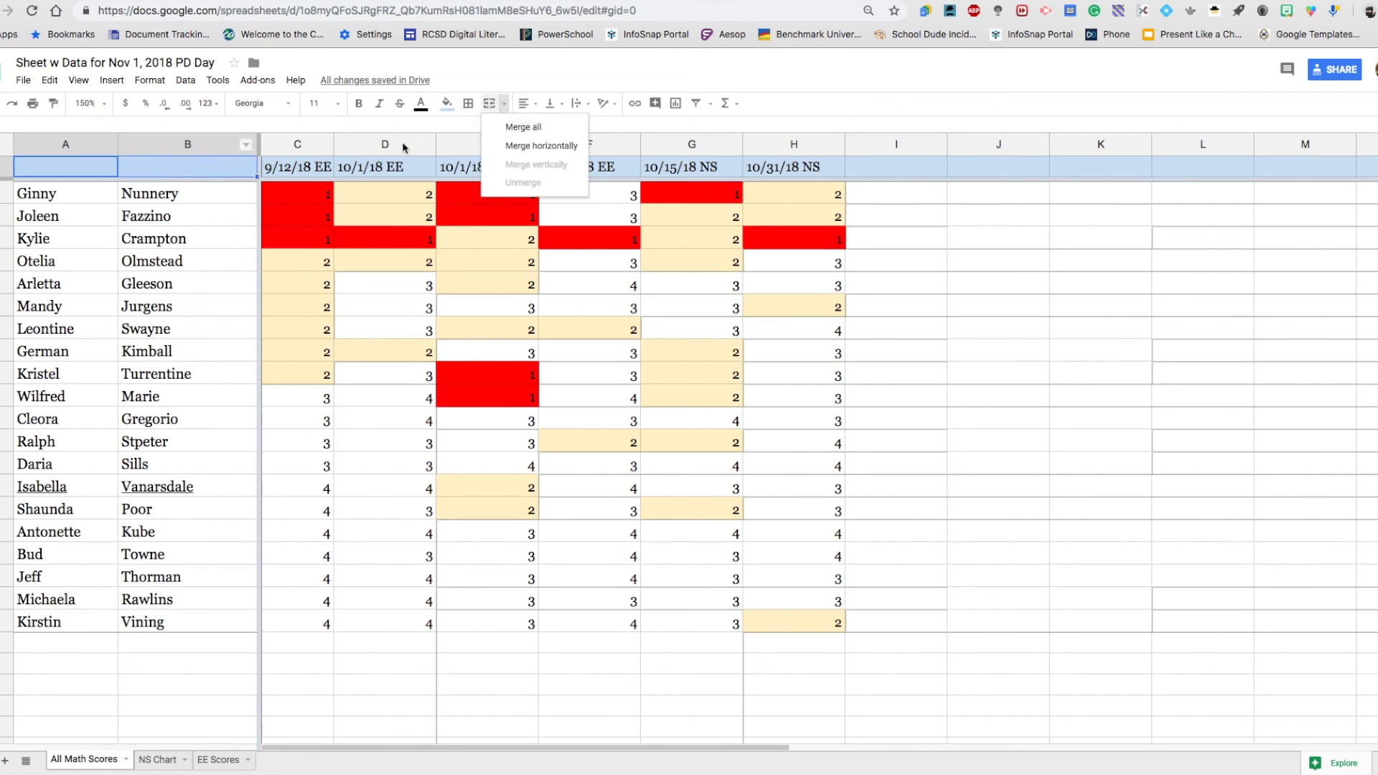
left_click(520, 133)
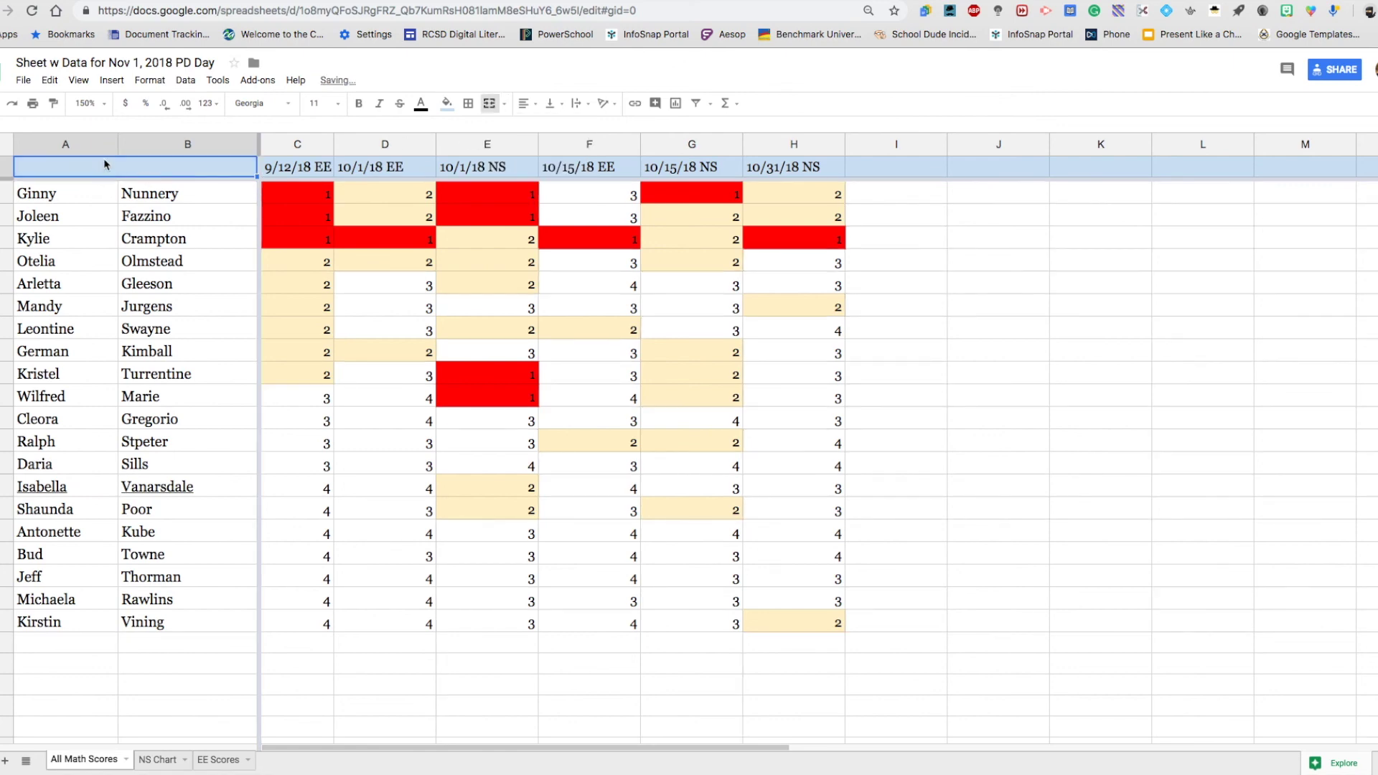
left_click(504, 104)
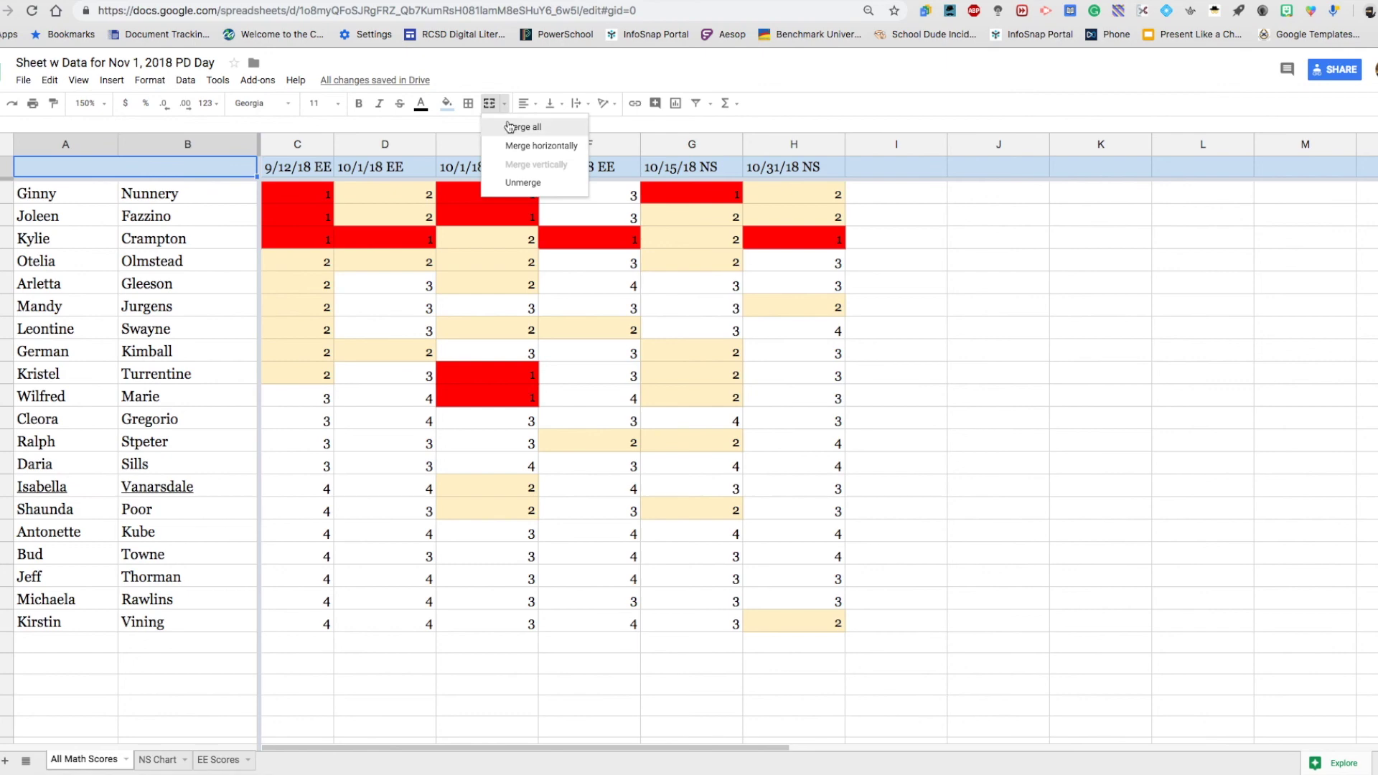
left_click(511, 183)
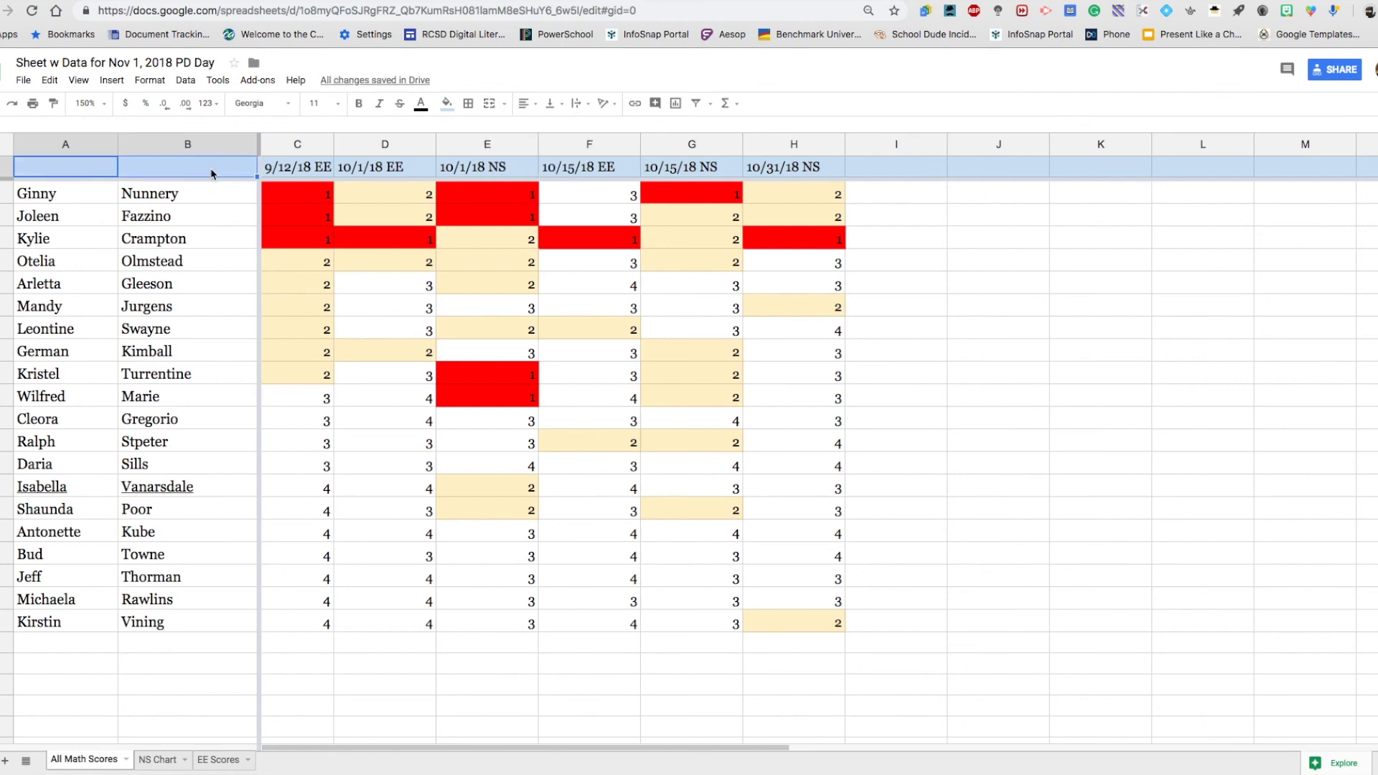